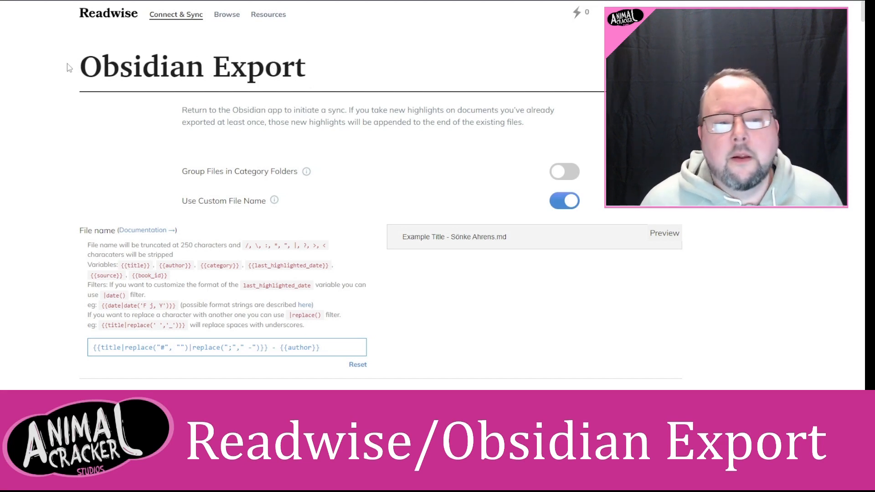
left_click_drag(319, 74, 54, 74)
left_click(46, 81)
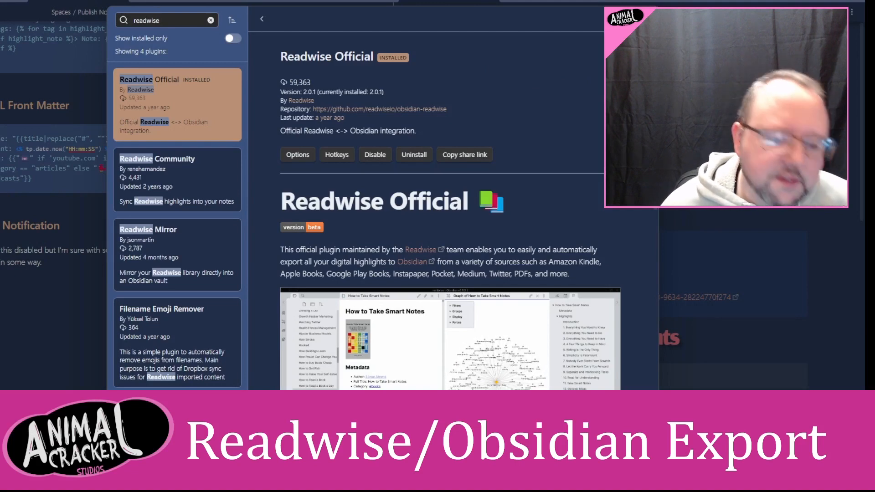
Review the Readwise Official plugin's description in Obsidian and open the plugin's options.
scroll(450, 210, "down", 15)
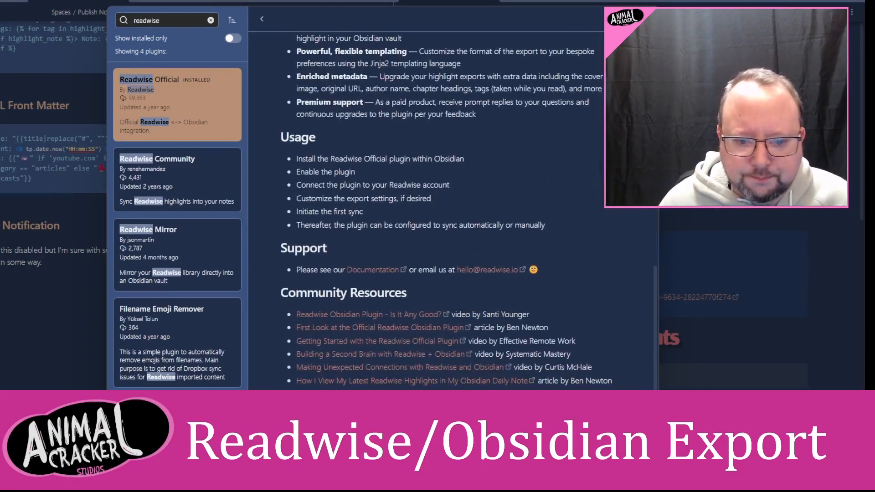
scroll(350, 131, "up", 20)
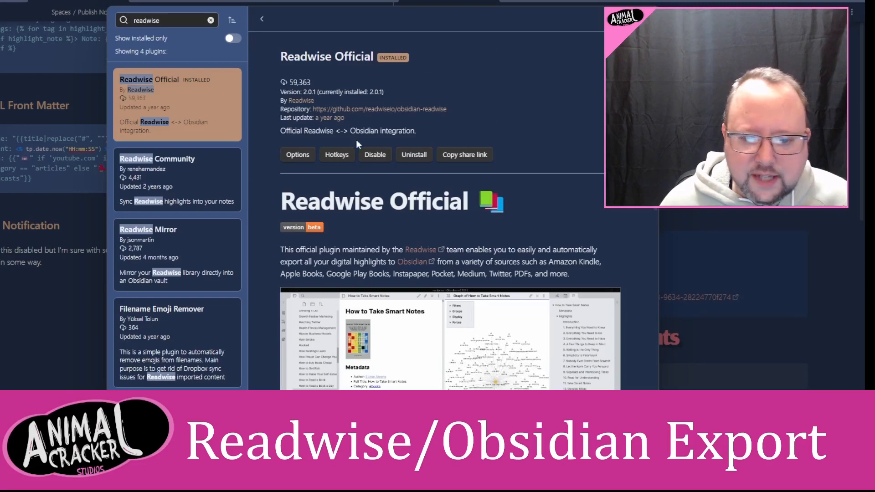
left_click(298, 156)
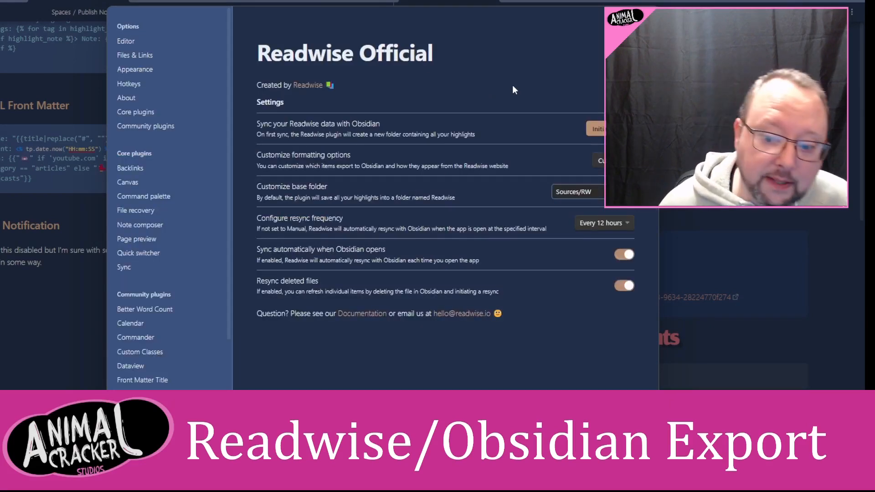
Inspect the base folder and resync frequency settings of the Readwise Official plugin.
left_click_drag(595, 192, 517, 194)
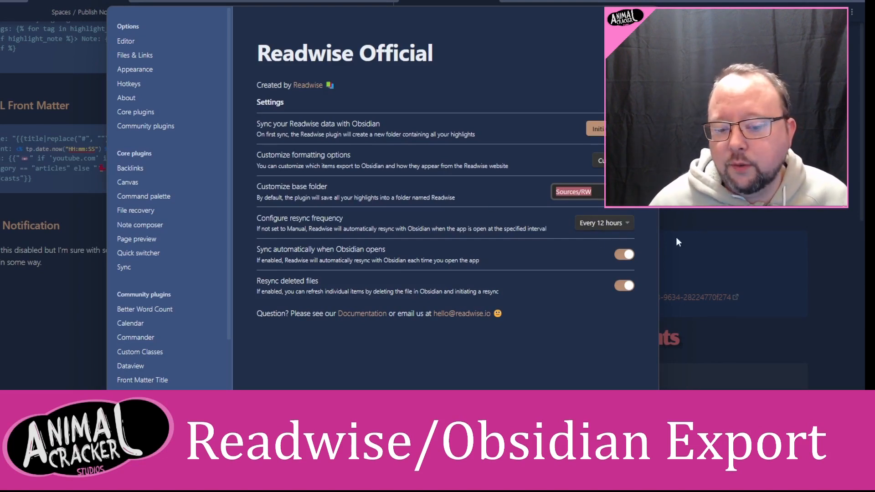
left_click(600, 225)
left_click(601, 226)
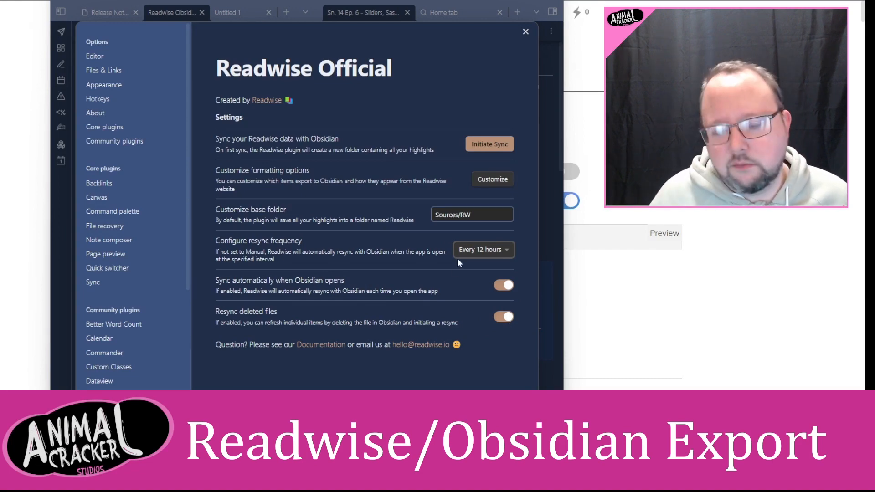
Enlarge the Obsidian window, reopen the Readwise Official settings, and open the formatting customization page on the Readwise website.
left_click(526, 32)
left_click_drag(438, 3, 326, 95)
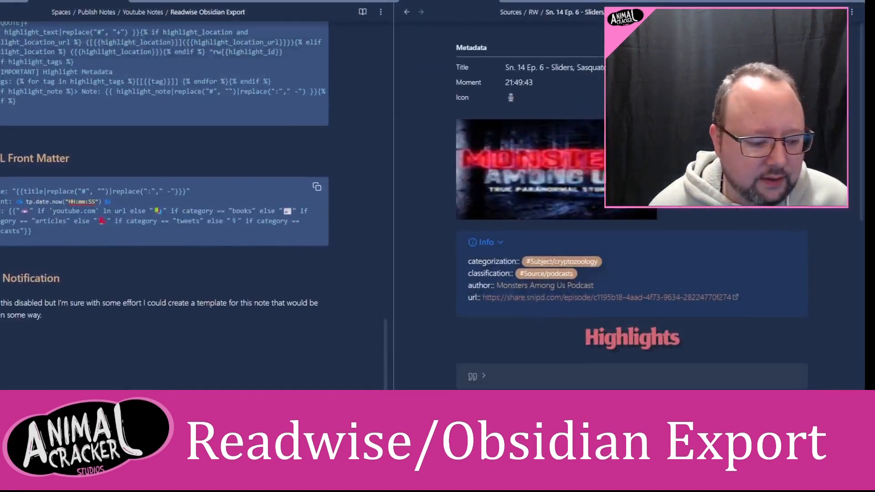
key("ctrl+comma")
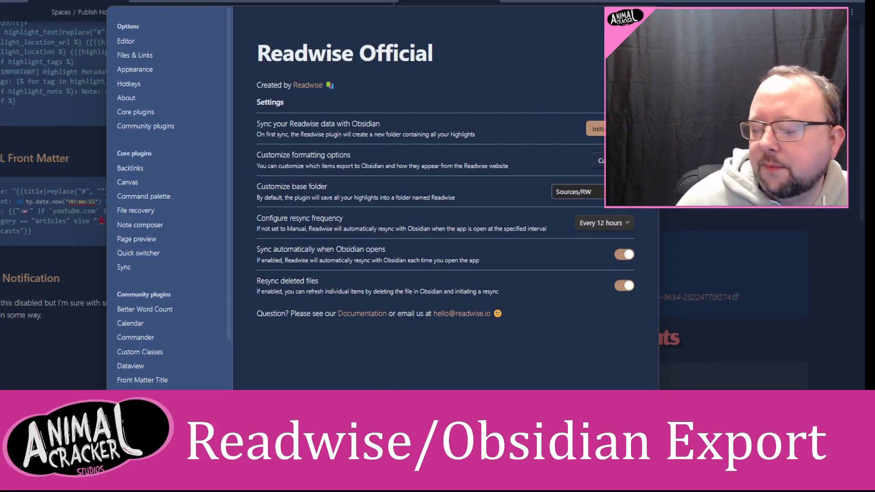
left_click(601, 160)
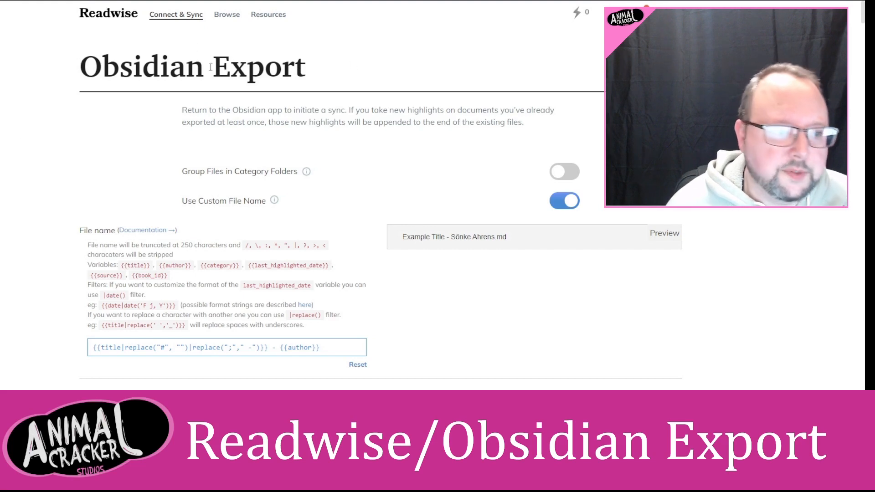
Read the sync note on the Obsidian Export page and the explanation of Group Files in Category Folders.
scroll(67, 127, "down", 4)
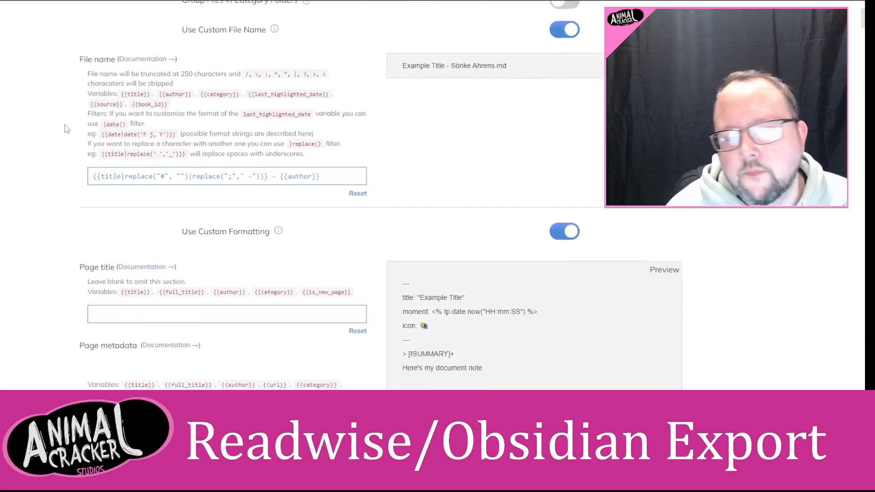
scroll(66, 128, "up", 3)
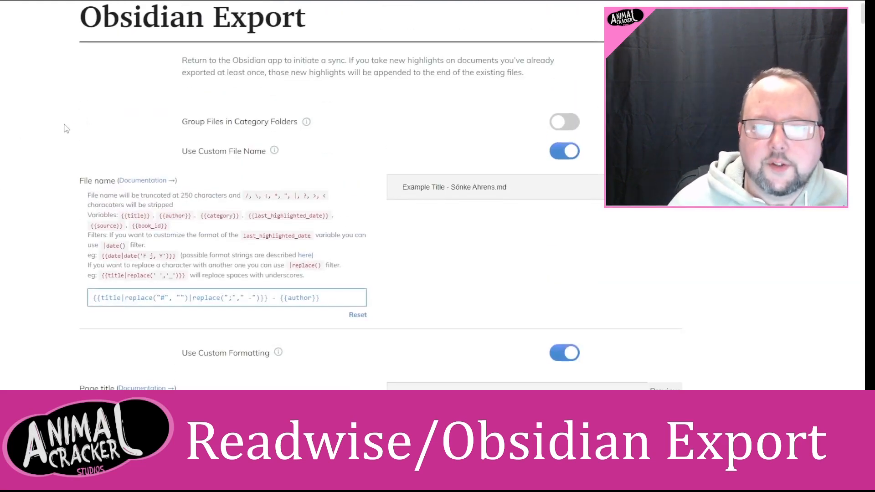
scroll(66, 128, "up", 1)
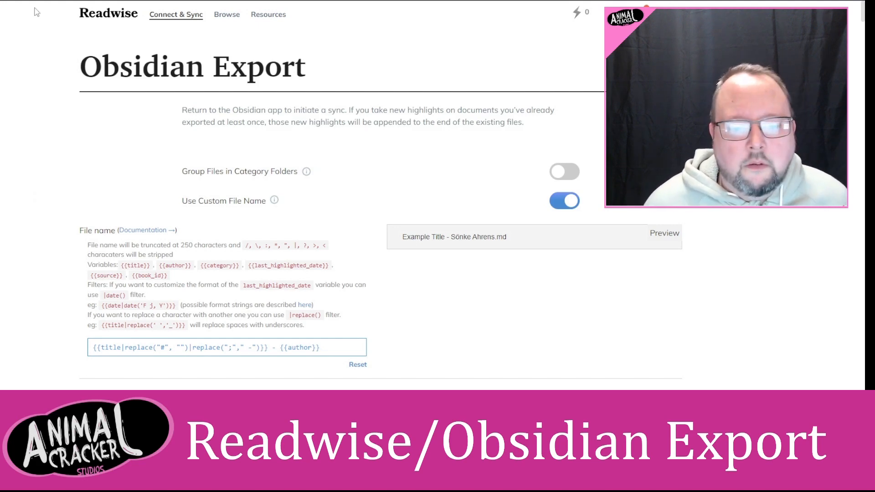
left_click_drag(186, 112, 577, 130)
left_click(542, 172)
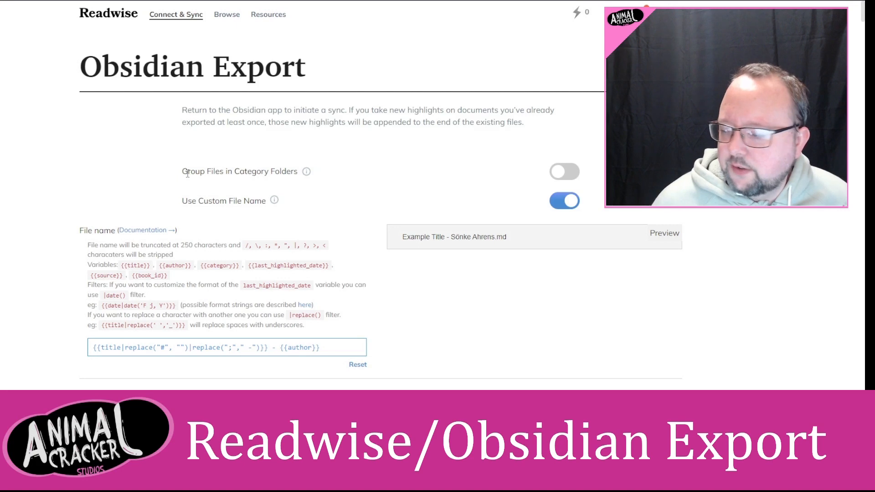
mouse_move(303, 172)
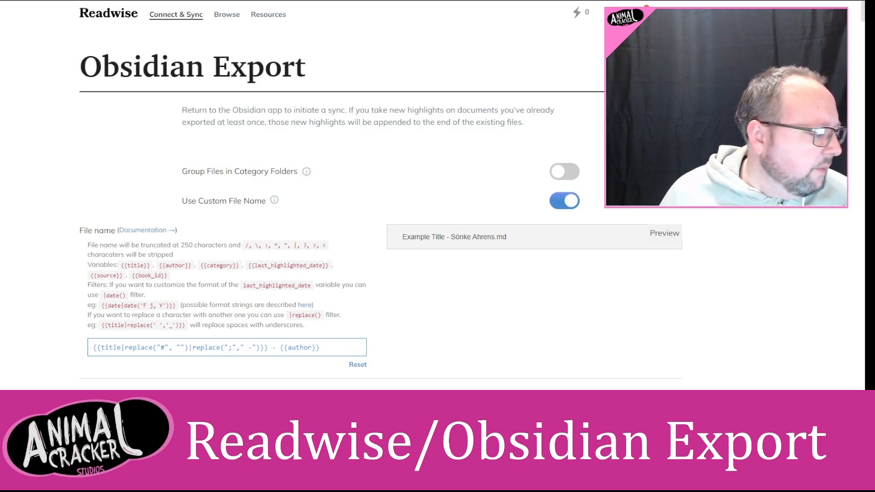
Switch back to Obsidian and examine both parts of the plugin's base folder path.
key("alt+Tab")
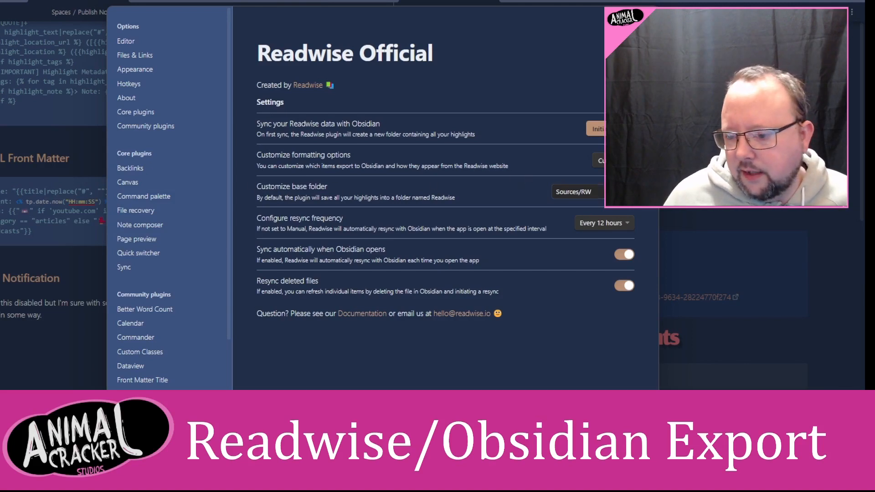
left_click_drag(592, 193, 584, 193)
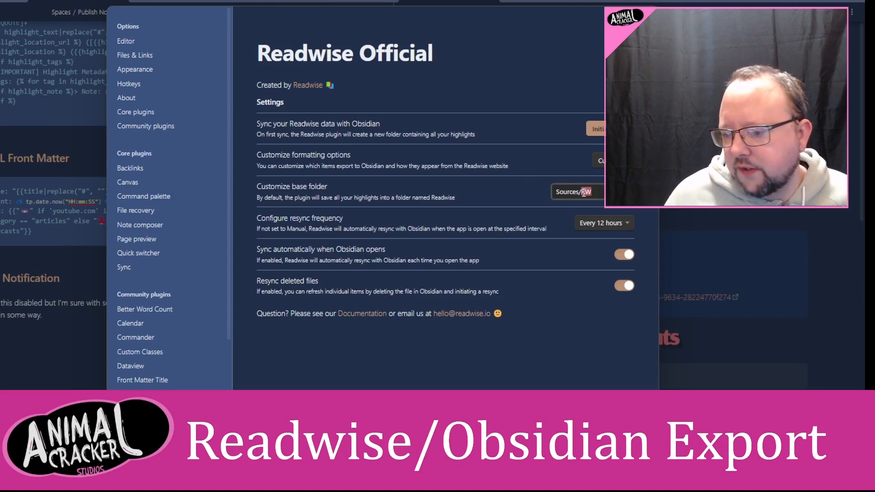
left_click(557, 192)
left_click_drag(557, 192, 580, 196)
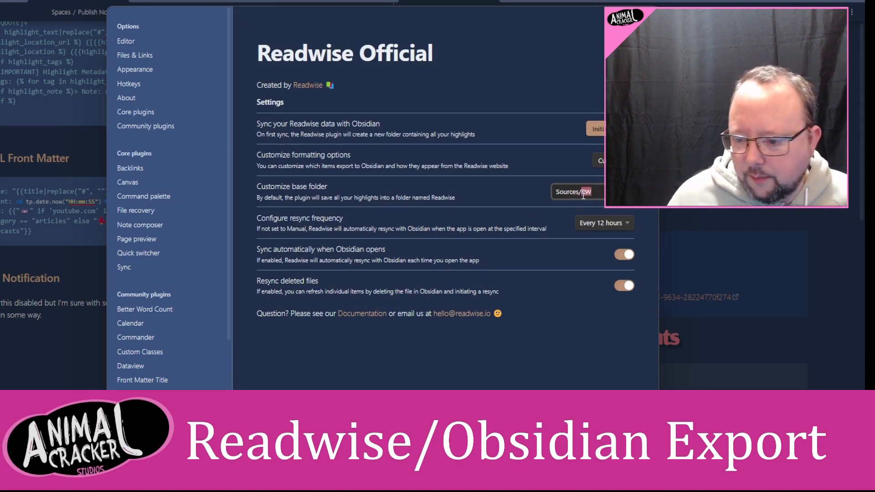
left_click(603, 196)
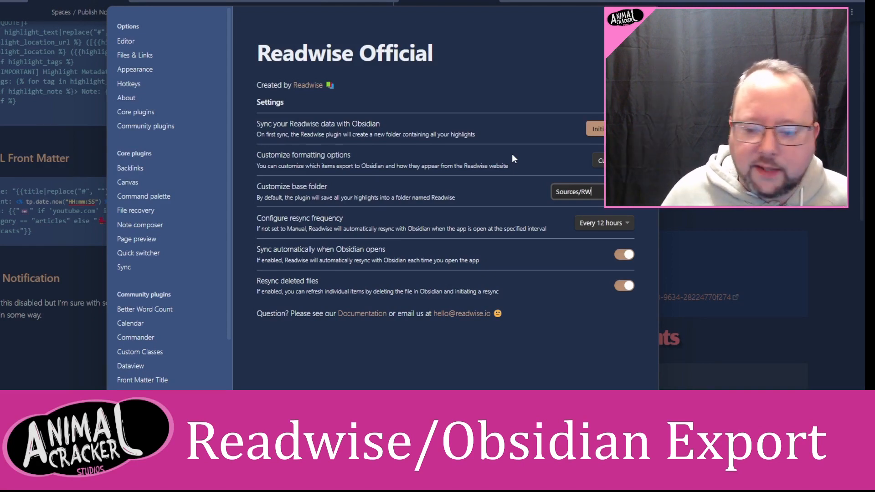
double_click(584, 195)
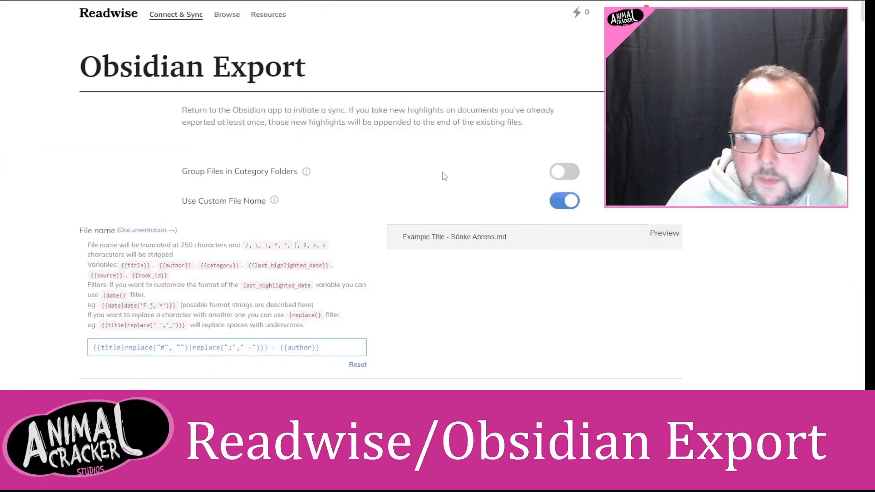
Examine the Group Files in Category Folders and Use Custom File Name options on Readwise's Obsidian Export page.
left_click_drag(191, 172, 351, 166)
left_click(351, 165)
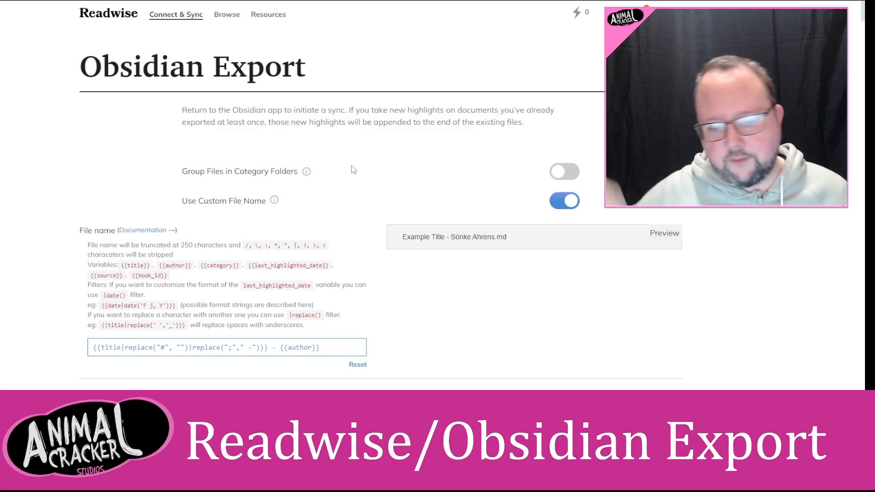
scroll(351, 166, "down", 2)
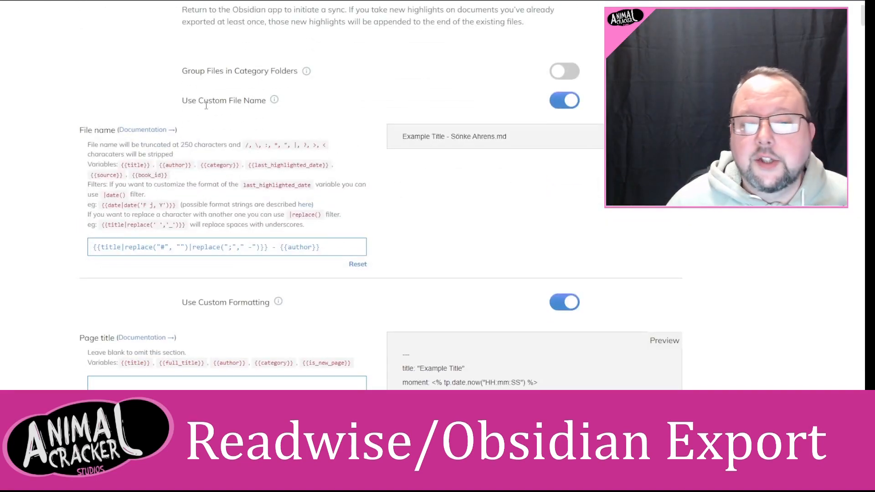
mouse_move(275, 102)
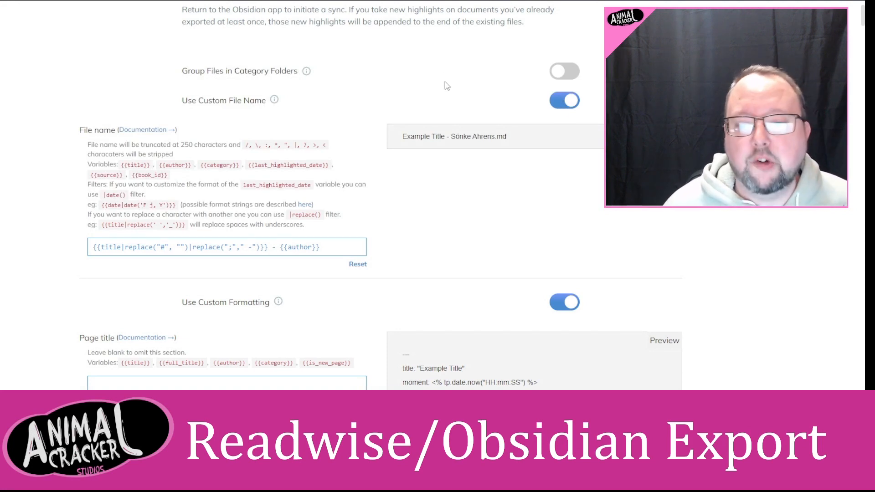
Examine the example title and author parts of the custom file name preview.
left_click_drag(538, 137, 421, 136)
left_click(404, 140)
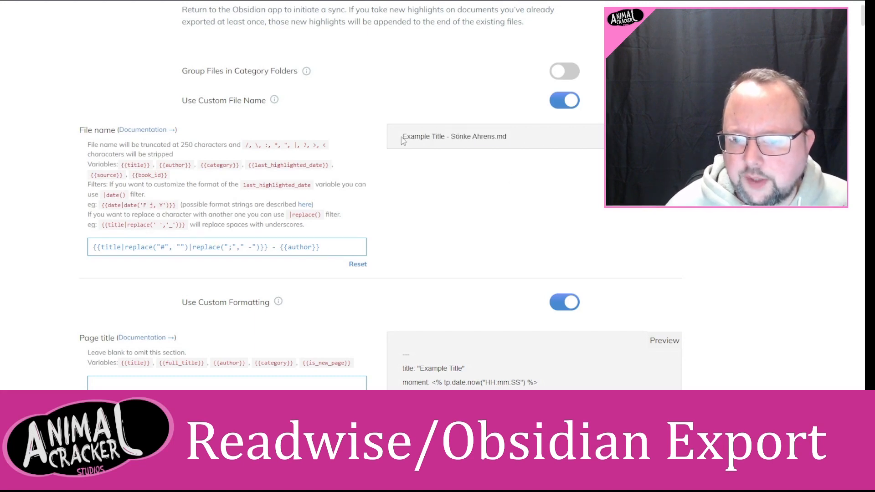
left_click_drag(513, 132, 549, 142)
left_click(472, 135)
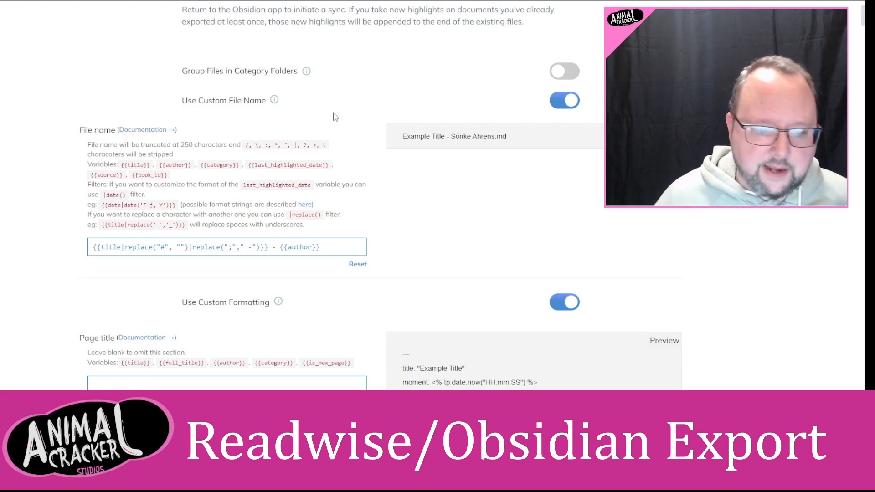
left_click_drag(512, 136, 400, 137)
left_click(381, 147)
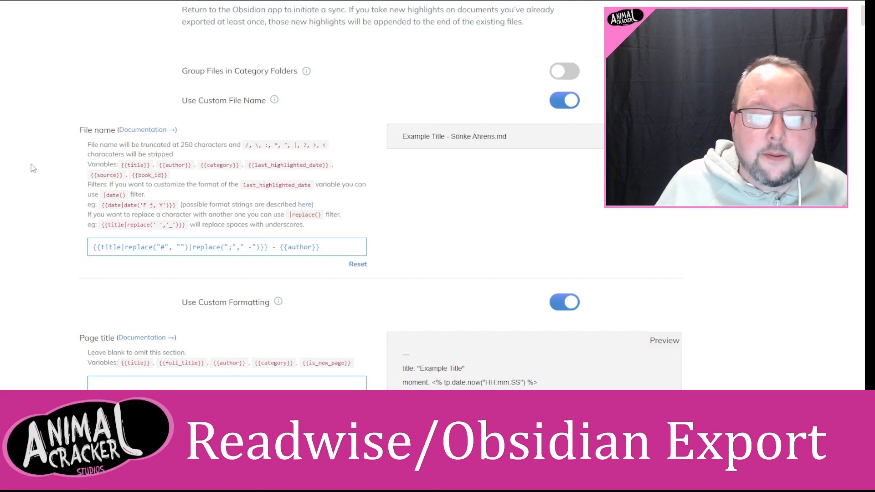
Inspect the title and author variables in the custom file name template.
scroll(33, 168, "down", 1)
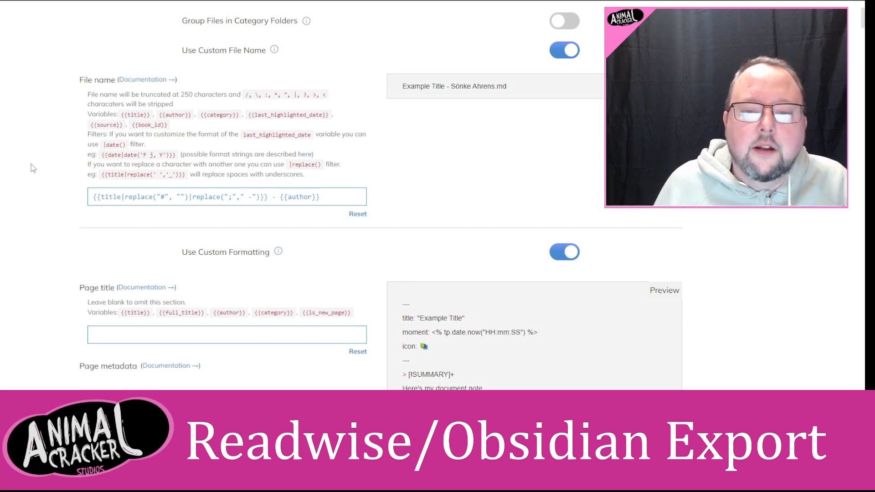
scroll(71, 176, "up", 2)
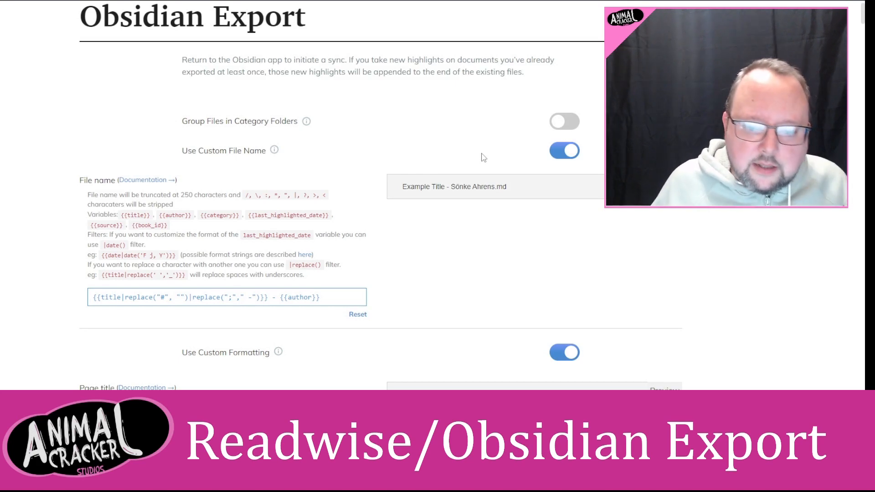
scroll(484, 157, "down", 3)
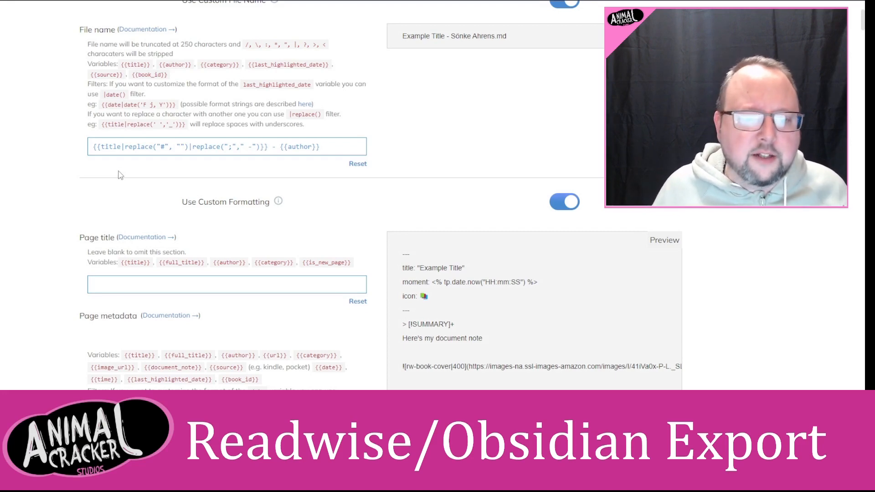
scroll(120, 175, "up", 3)
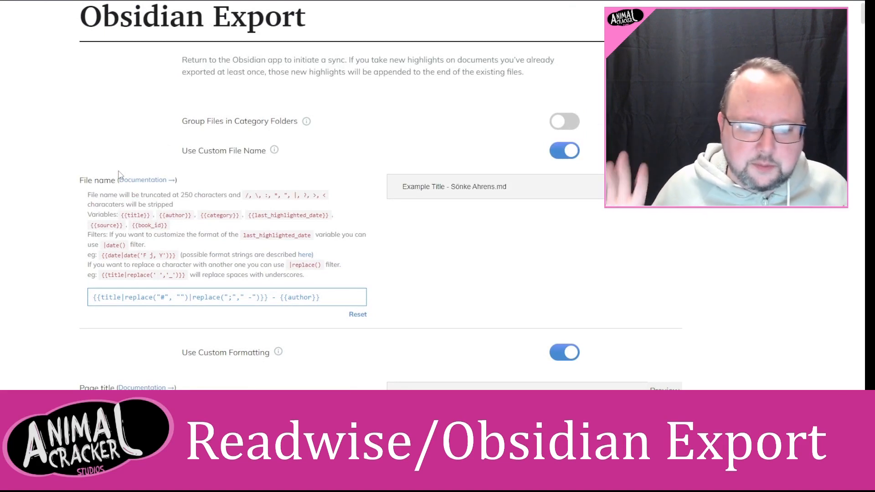
scroll(52, 137, "down", 1)
scroll(52, 141, "down", 2)
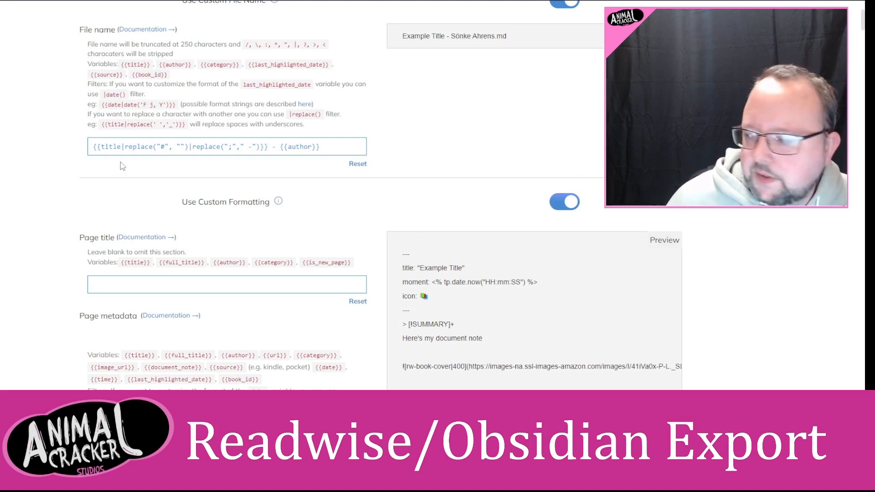
left_click_drag(100, 147, 124, 150)
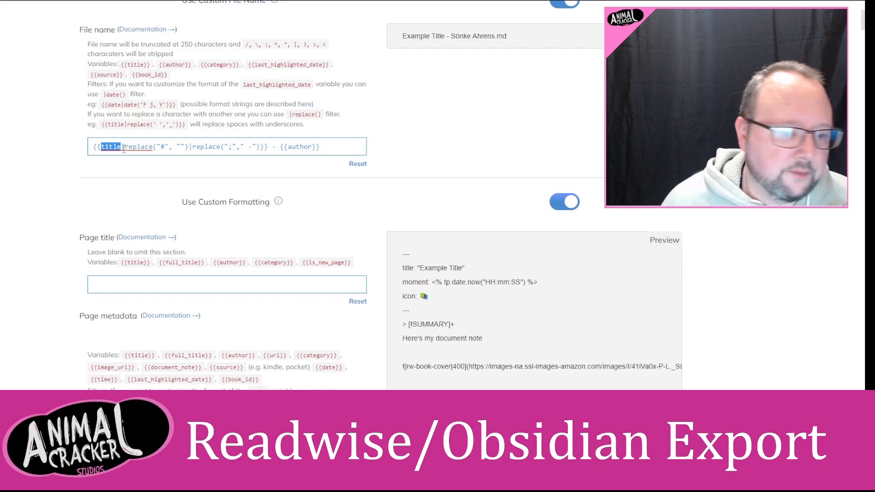
left_click(273, 147)
left_click_drag(321, 147, 280, 147)
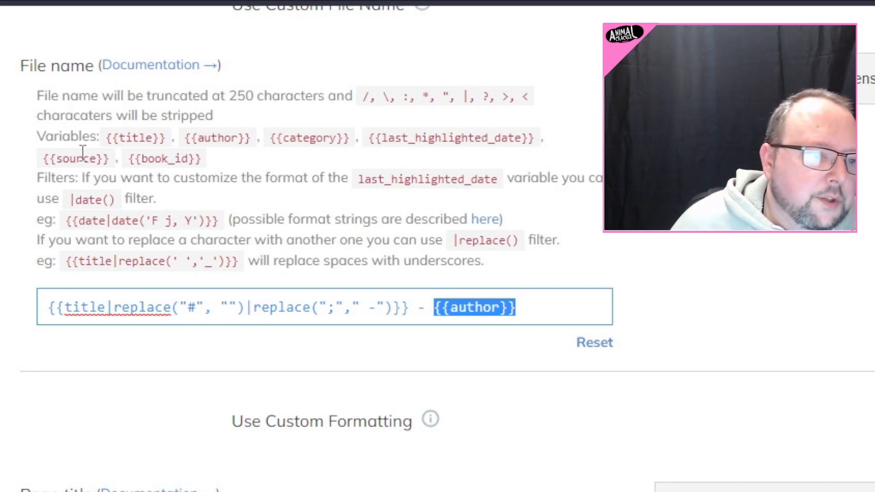
Read the file name variable and filter instructions, and open the Readwise help article on customizing the Obsidian export.
left_click_drag(33, 98, 511, 269)
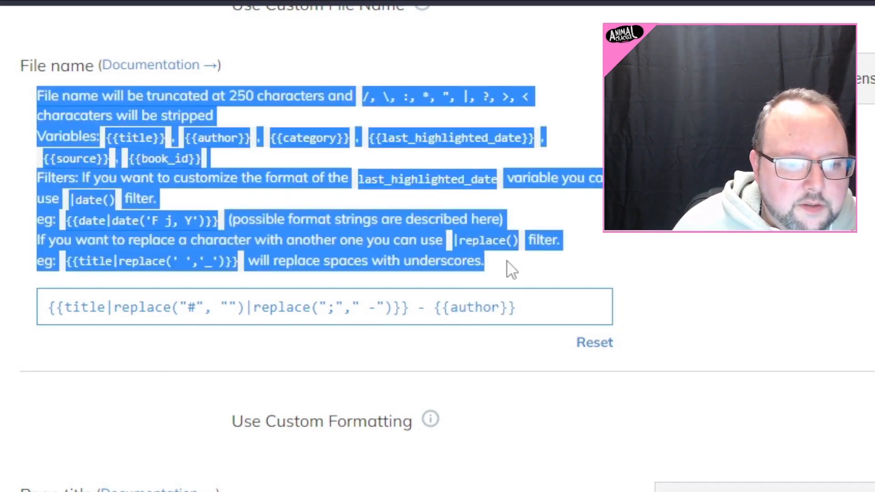
left_click(512, 270)
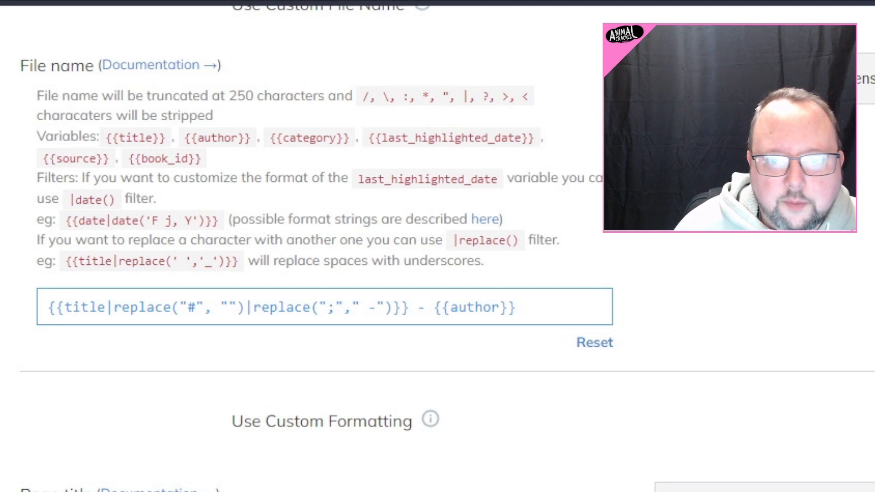
left_click(176, 1)
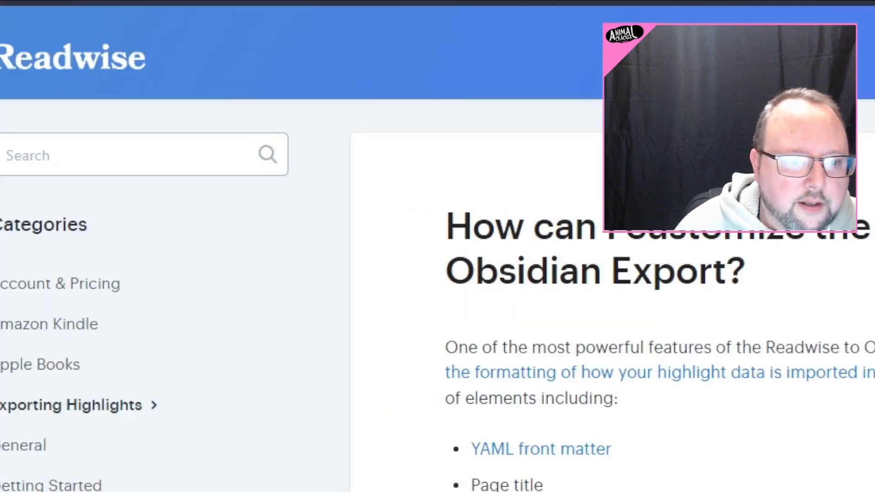
Read the help article on customizing the Obsidian export and open the Jinja template documentation.
scroll(506, 288, "down", 5)
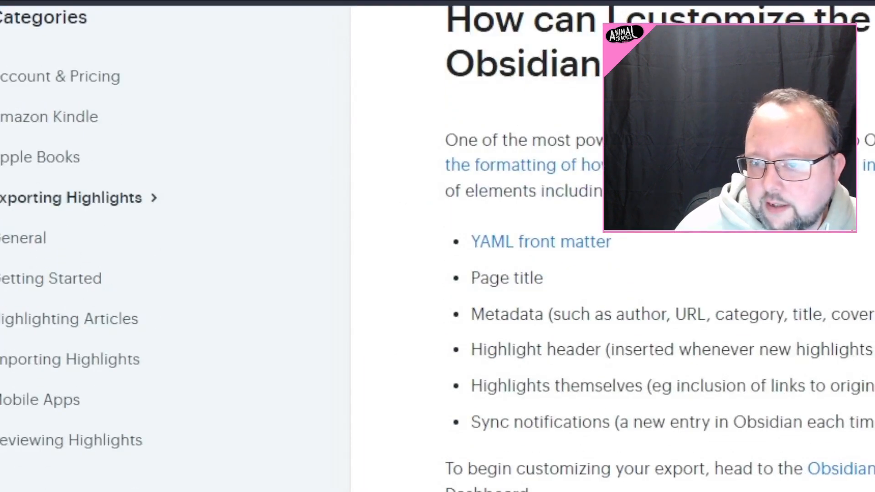
scroll(643, 260, "down", 9)
scroll(621, 287, "down", 20)
scroll(621, 287, "up", 5)
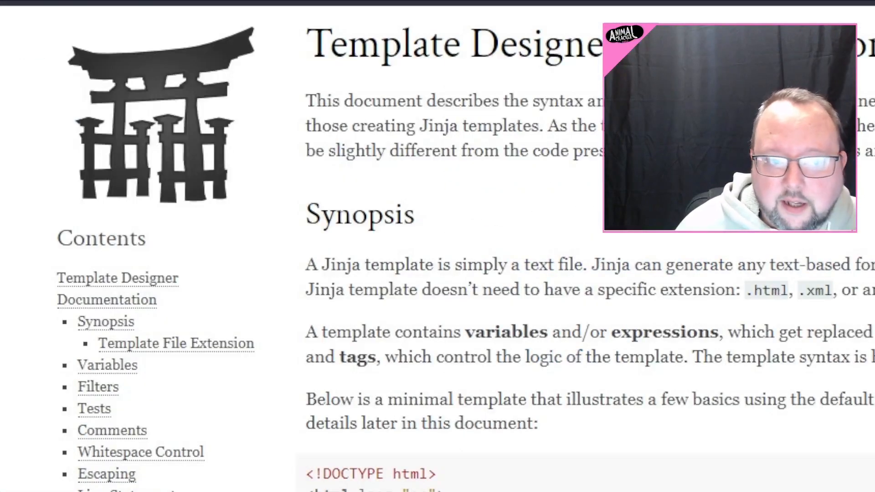
Skim the Jinja Template Designer Documentation from the Synopsis through the Filters section.
scroll(438, 249, "down", 20)
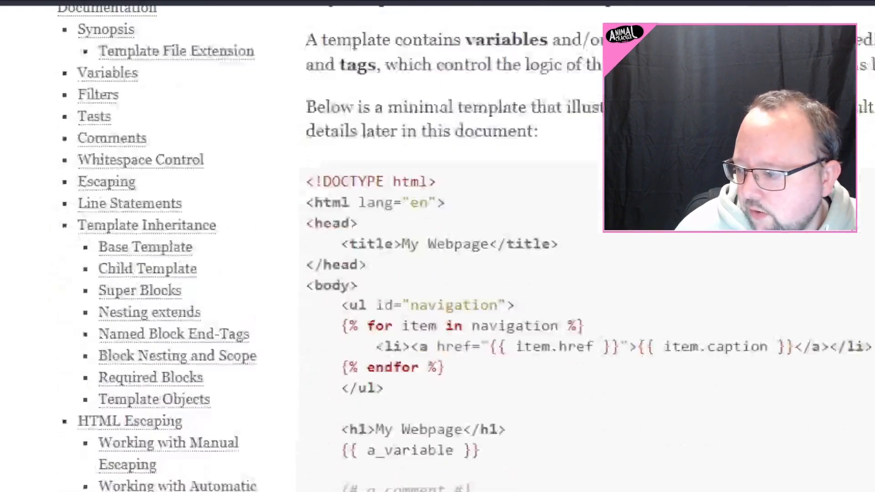
scroll(438, 249, "down", 15)
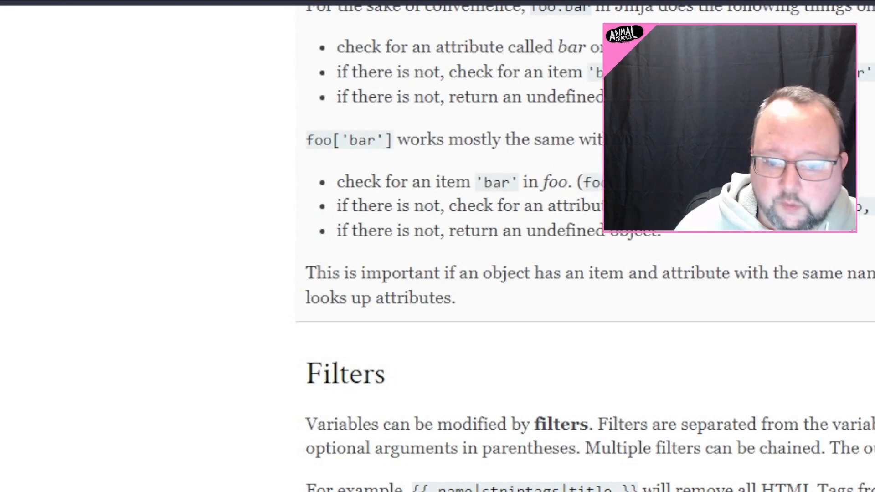
scroll(438, 249, "down", 12)
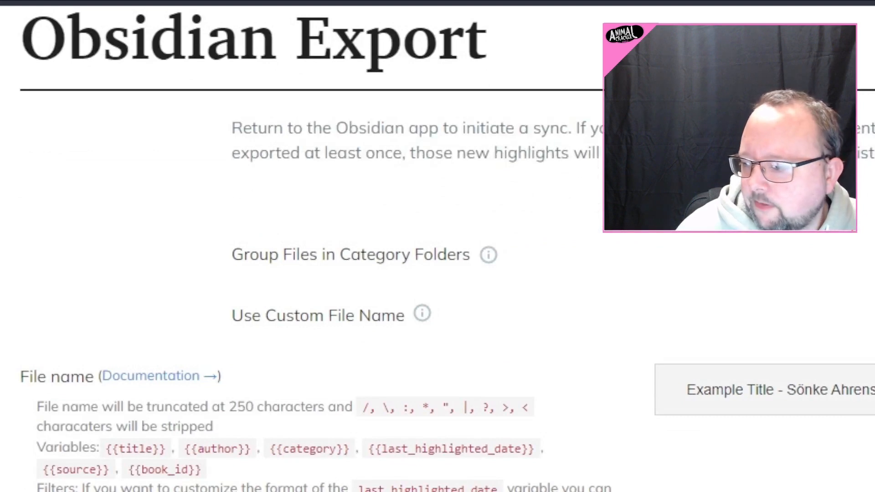
Return to the Obsidian Export page and inspect the {{title}} variable and its double curly braces in the file name instructions.
scroll(319, 273, "down", 6)
scroll(319, 274, "up", 3)
scroll(319, 274, "down", 2)
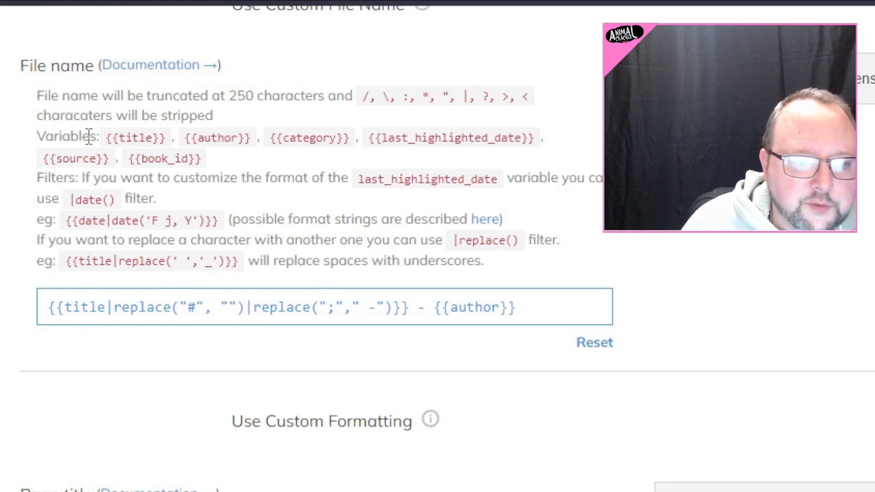
left_click_drag(105, 139, 168, 144)
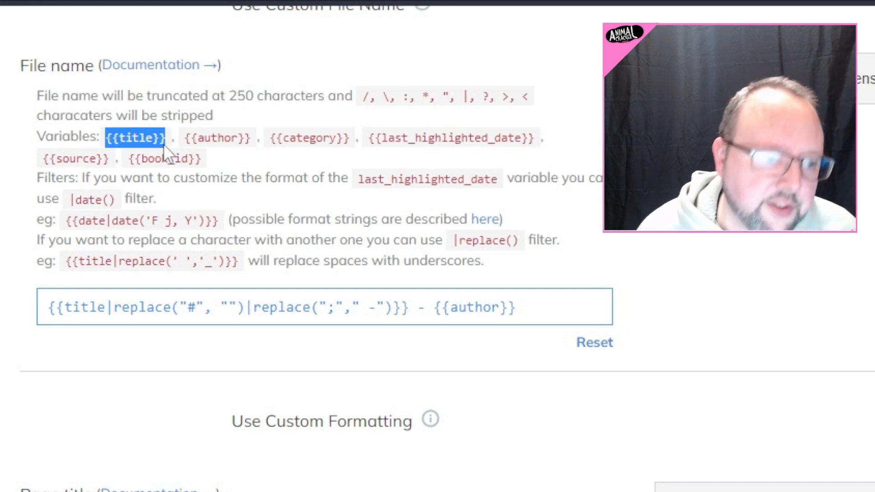
left_click_drag(165, 139, 155, 139)
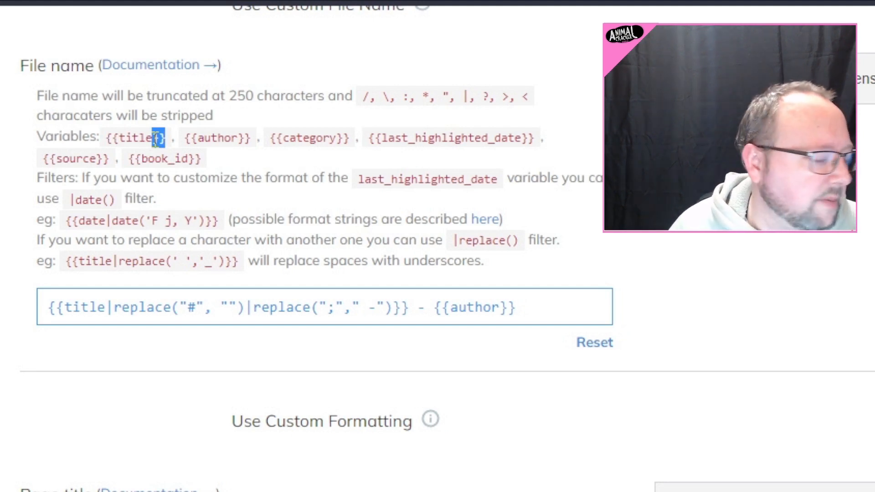
left_click_drag(106, 139, 163, 139)
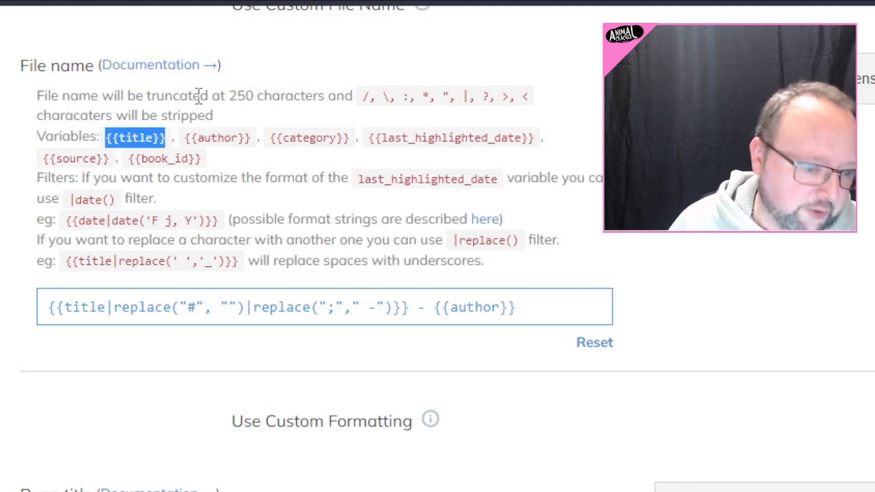
left_click(125, 139)
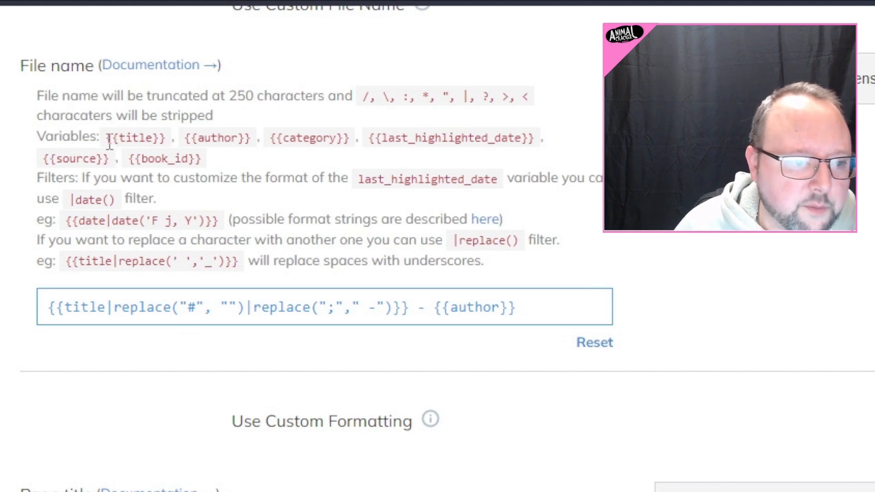
left_click_drag(108, 138, 166, 139)
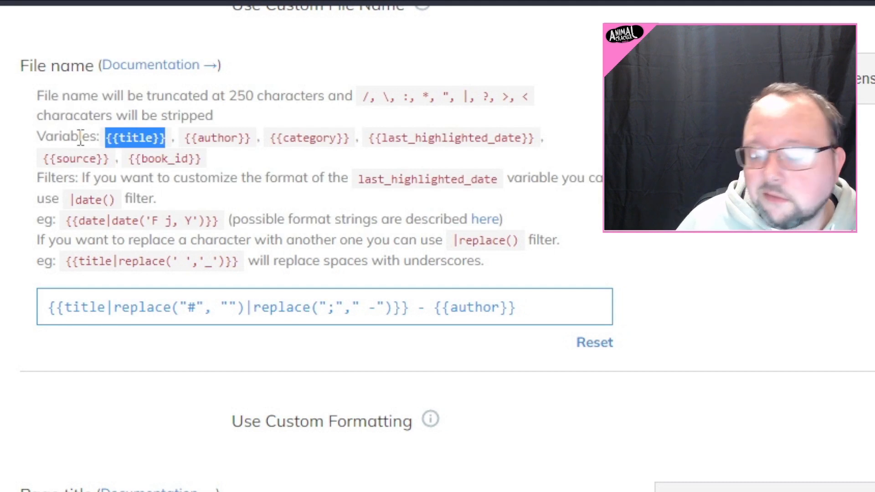
Examine the category, last_highlighted_date, source and book_id file name variables, comparing category with the Group Files in Category Folders option.
left_click_drag(197, 141, 354, 152)
scroll(419, 205, "up", 7)
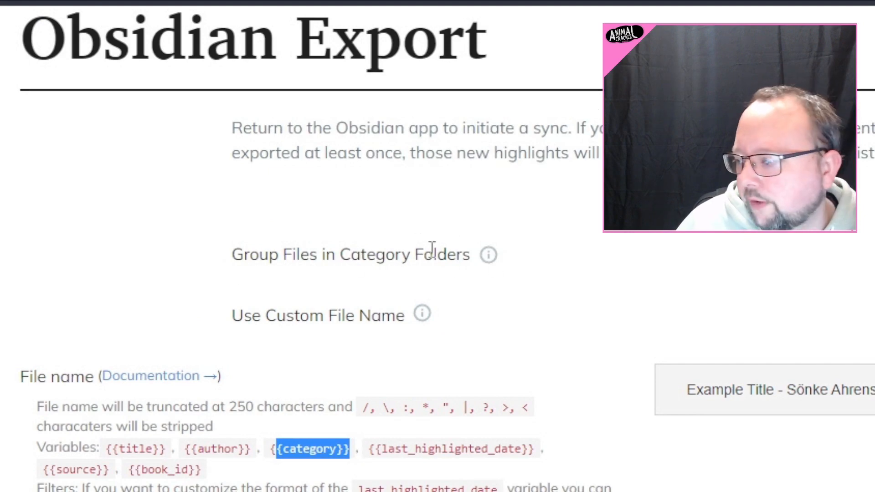
scroll(380, 236, "down", 7)
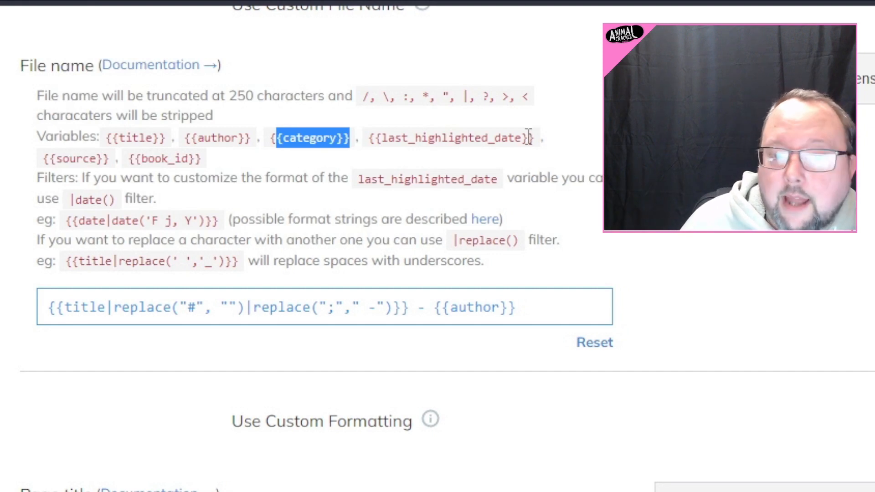
left_click_drag(528, 137, 384, 135)
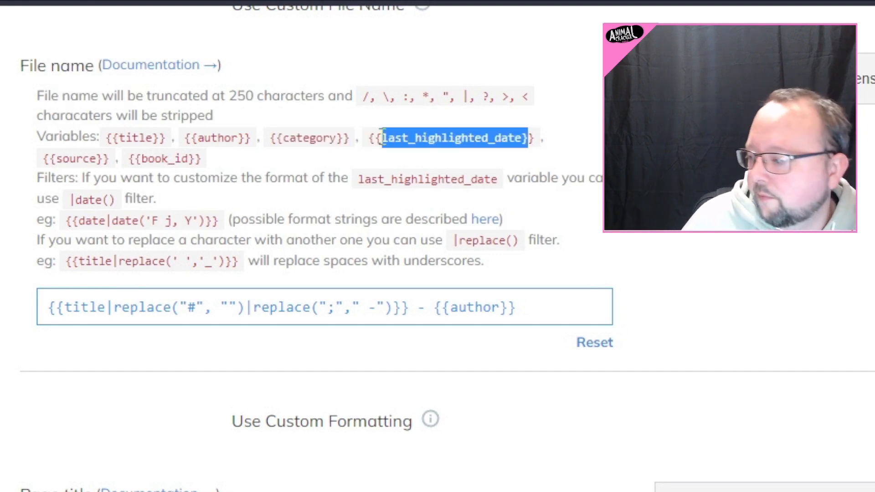
left_click_drag(96, 159, 64, 177)
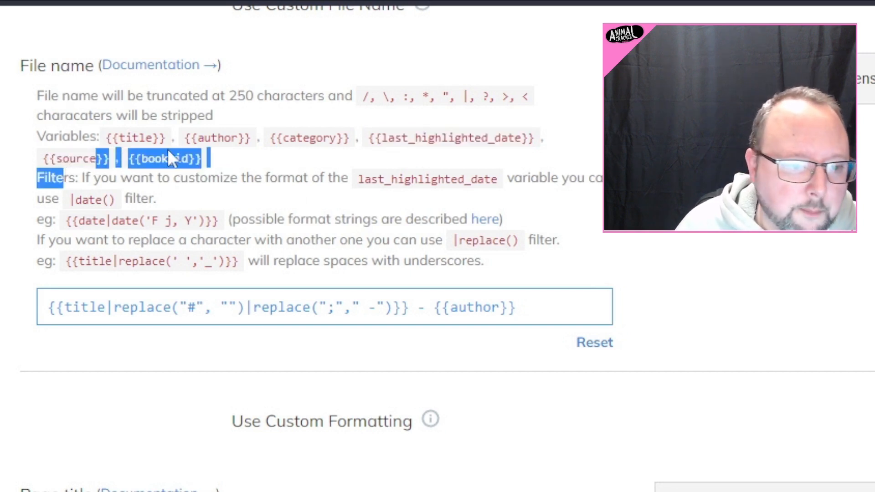
left_click_drag(188, 159, 142, 164)
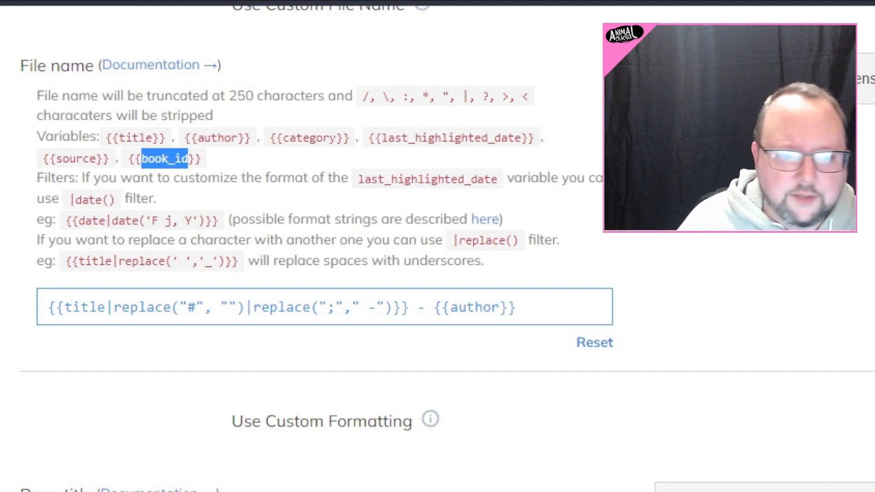
left_click(261, 138)
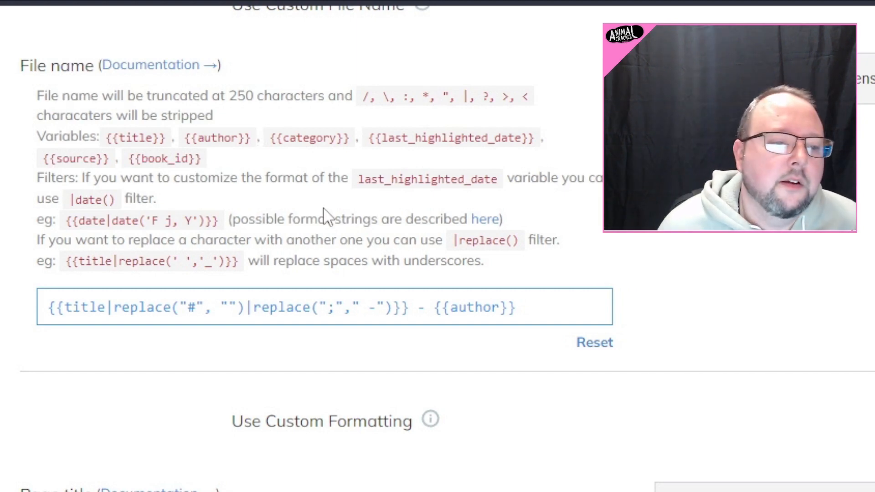
Read the Filters instructions on formatting the last_highlighted_date variable with the |date() filter.
scroll(319, 246, "down", 5)
scroll(319, 246, "up", 5)
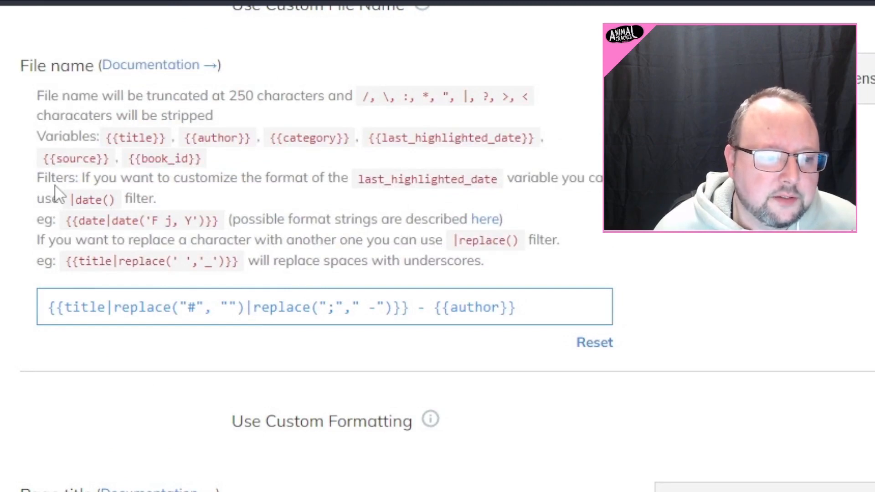
left_click_drag(39, 177, 85, 177)
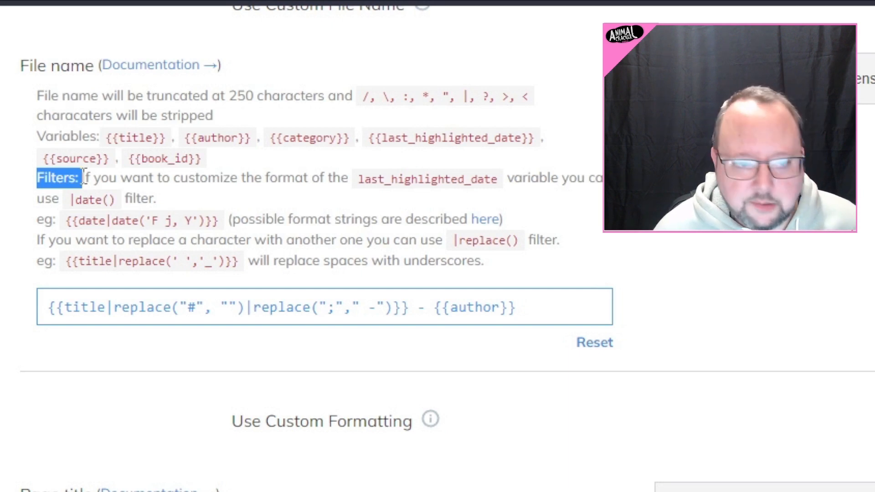
mouse_move(84, 177)
left_mouse_down()
mouse_move(307, 193)
mouse_move(347, 180)
mouse_move(500, 195)
mouse_move(590, 180)
mouse_move(388, 197)
mouse_move(79, 206)
left_mouse_up()
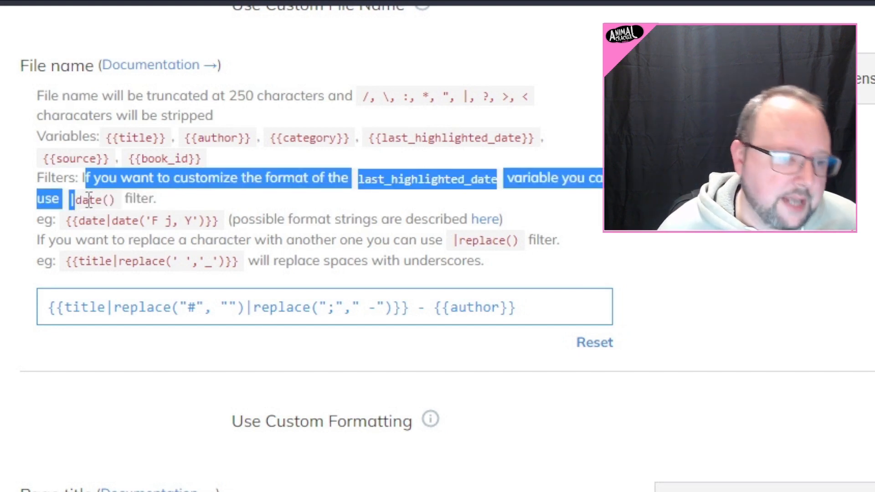
left_click(104, 198)
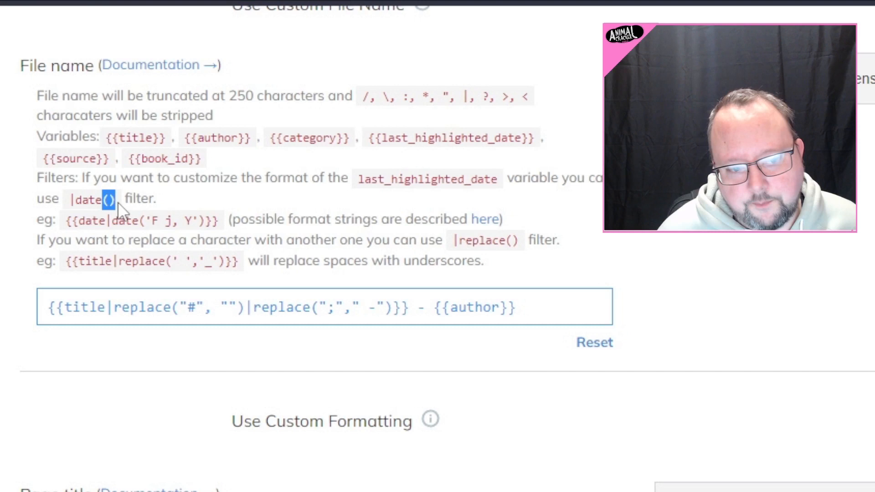
left_click_drag(123, 201, 172, 197)
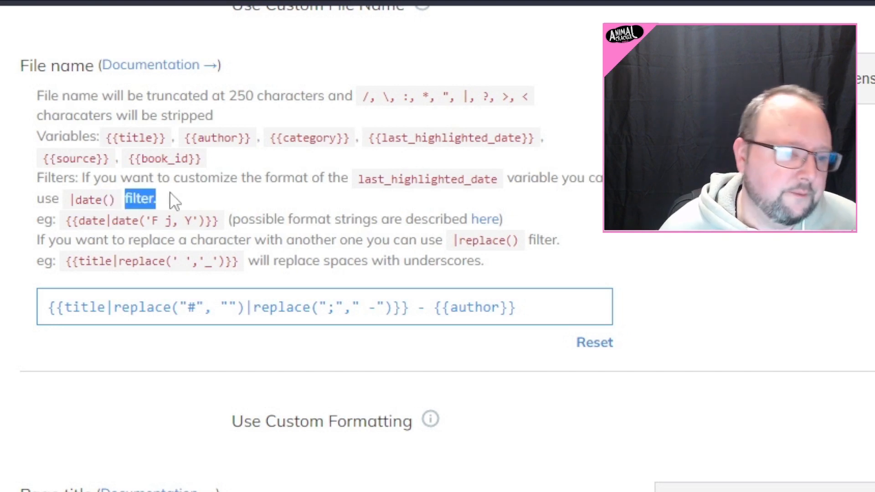
left_click(83, 205)
Examine the variable, pipe separator and filter name in the {{date|date('F j, Y')}} example.
left_click_drag(37, 221, 301, 219)
left_click(81, 217)
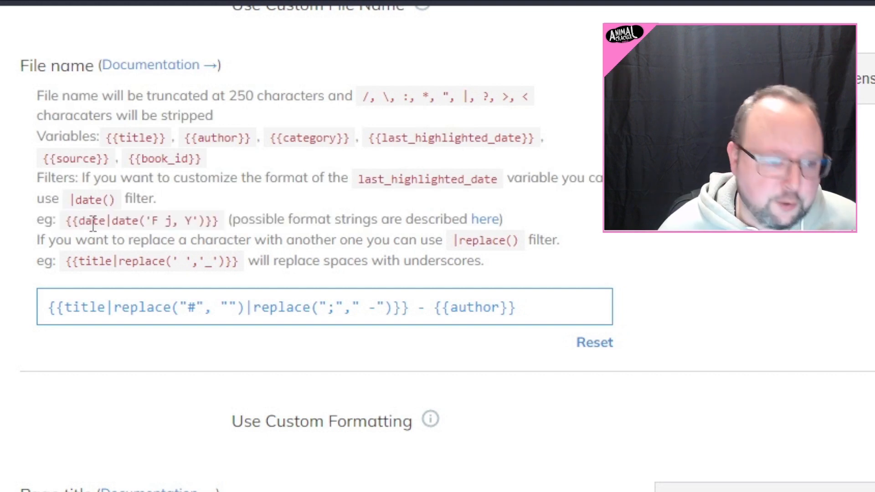
left_click_drag(78, 221, 108, 225)
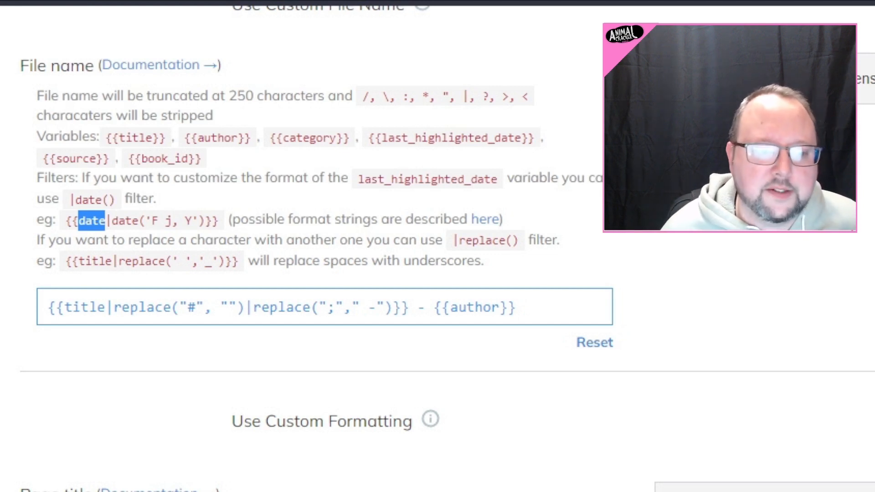
left_click(130, 224)
left_click_drag(113, 222, 106, 224)
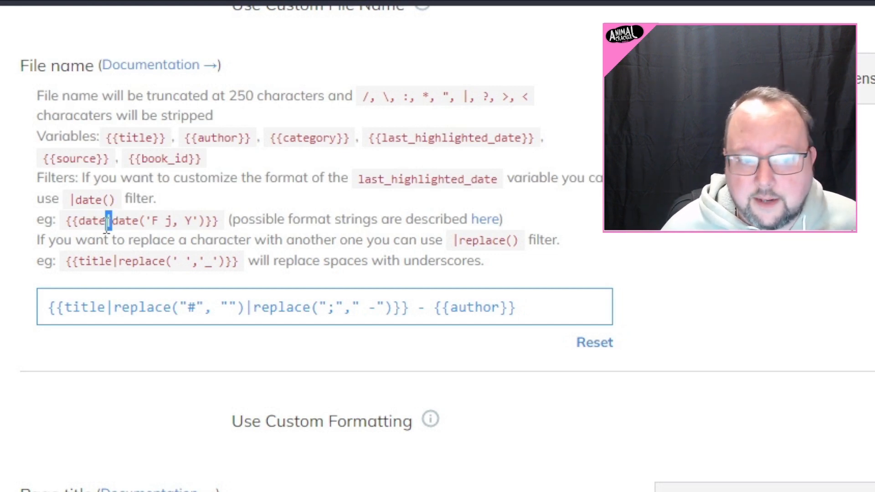
double_click(117, 226)
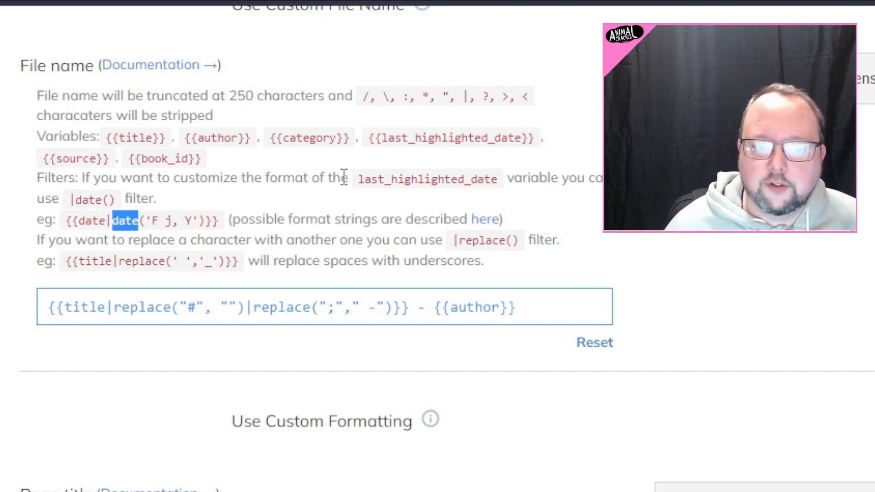
Review the Filters label and inspect the 'F j, Y' format string in the date filter example.
left_click_drag(37, 177, 78, 184)
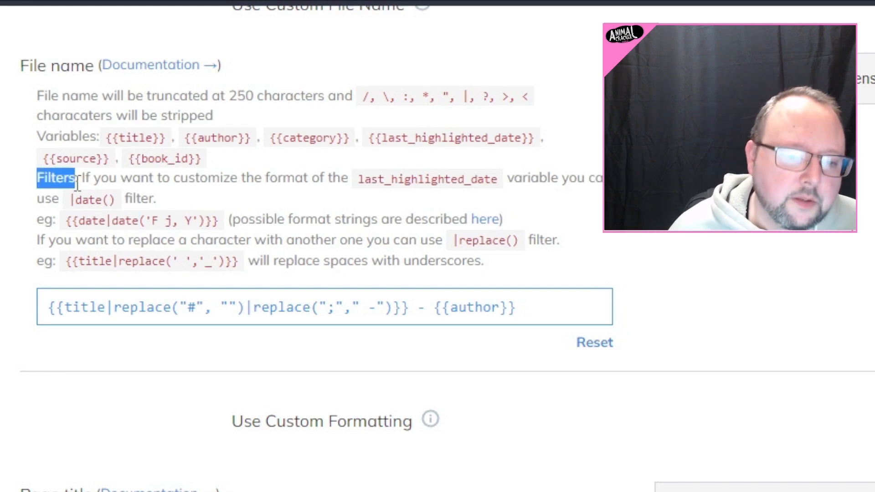
left_click(81, 204)
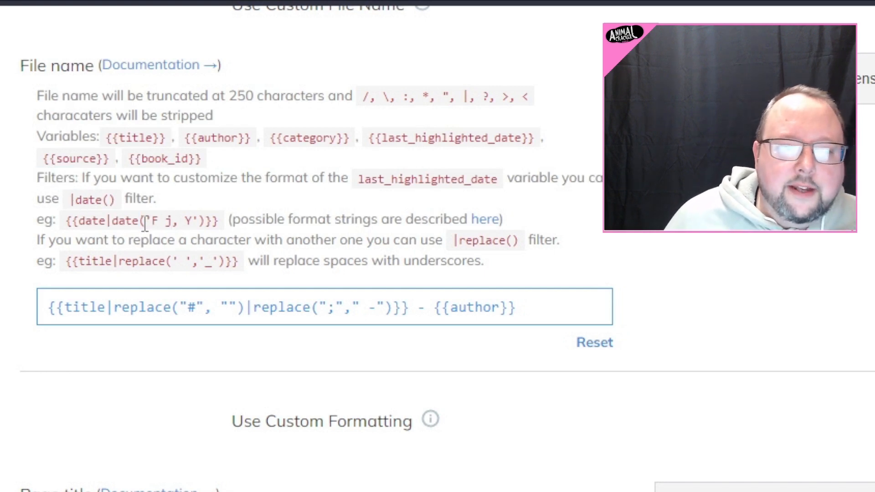
left_click_drag(146, 220, 200, 228)
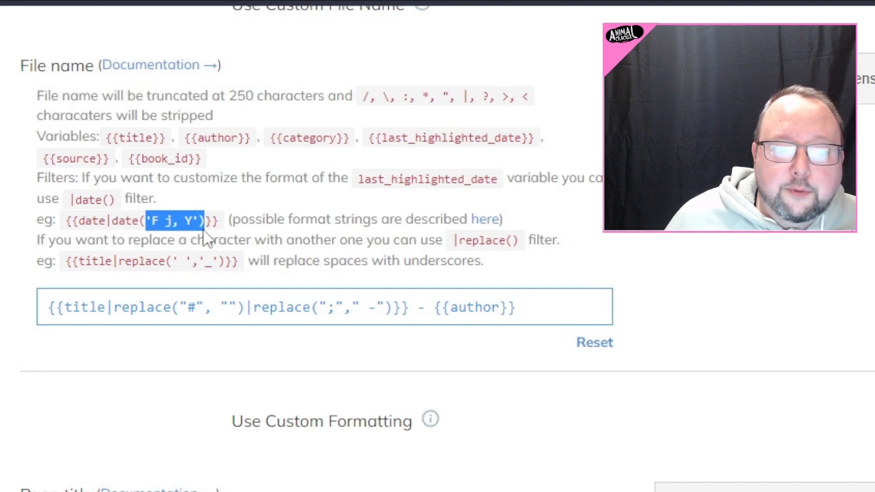
left_click(171, 221)
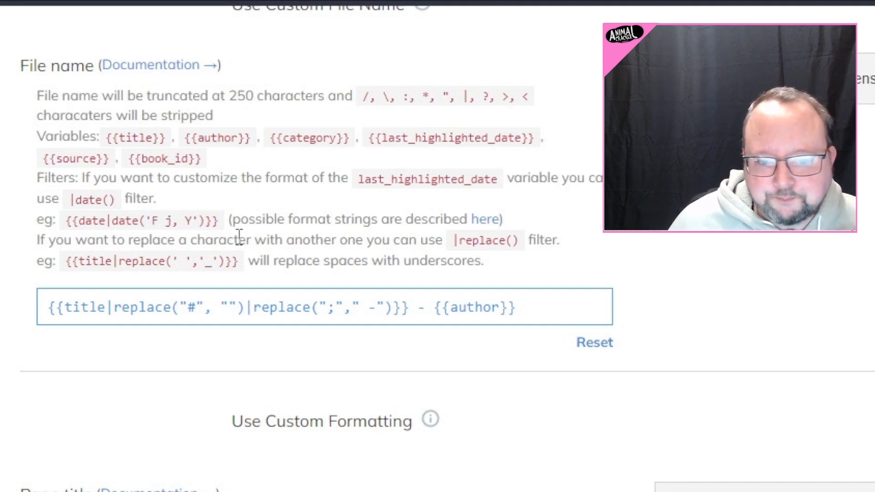
Read the note on possible format strings, open the linked Django documentation and find its date format table.
left_click_drag(249, 219, 353, 218)
left_click_drag(421, 220, 318, 221)
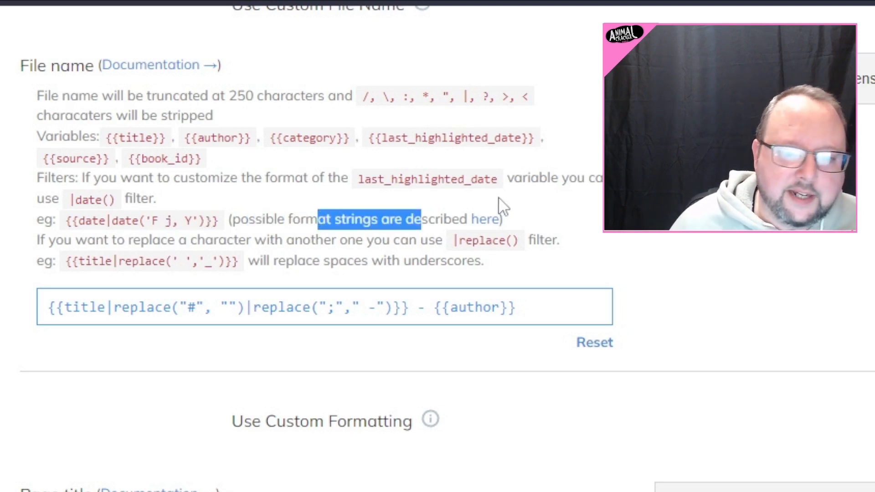
left_click(416, 213)
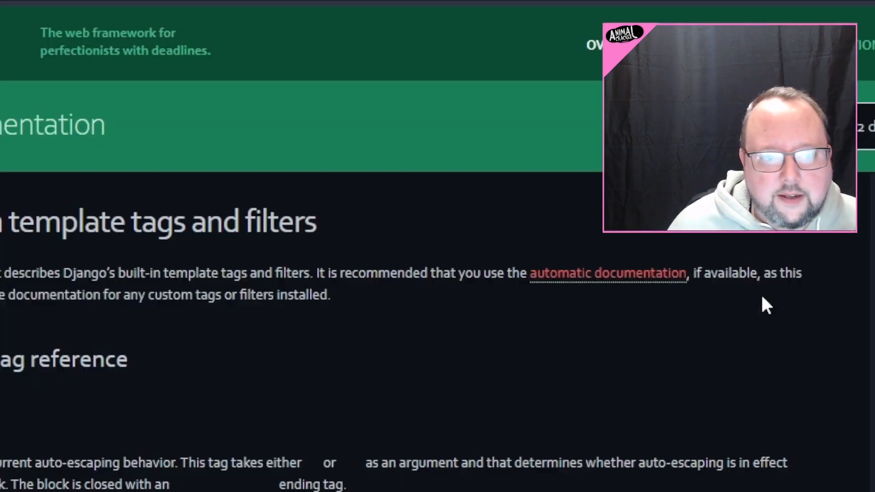
scroll(775, 337, "down", 4)
scroll(773, 339, "down", 2)
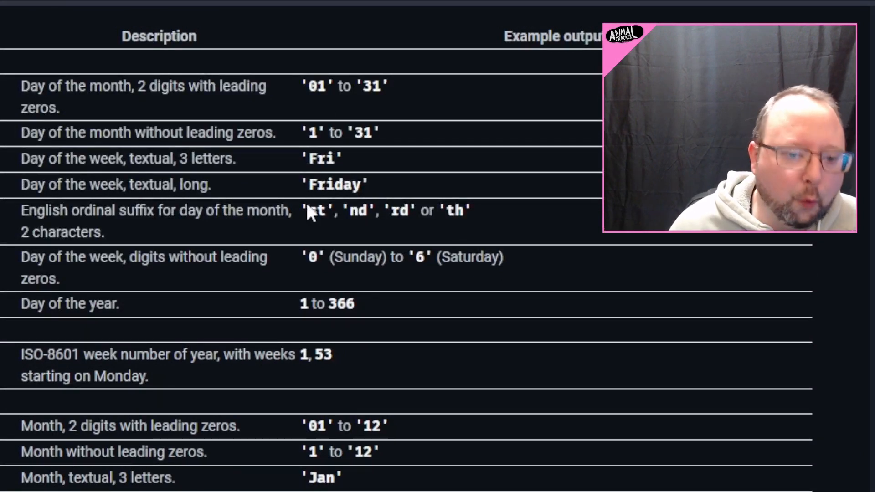
Examine the day of the year, ISO-8601 week number and month entries in the Django date format table.
left_click_drag(18, 314, 199, 320)
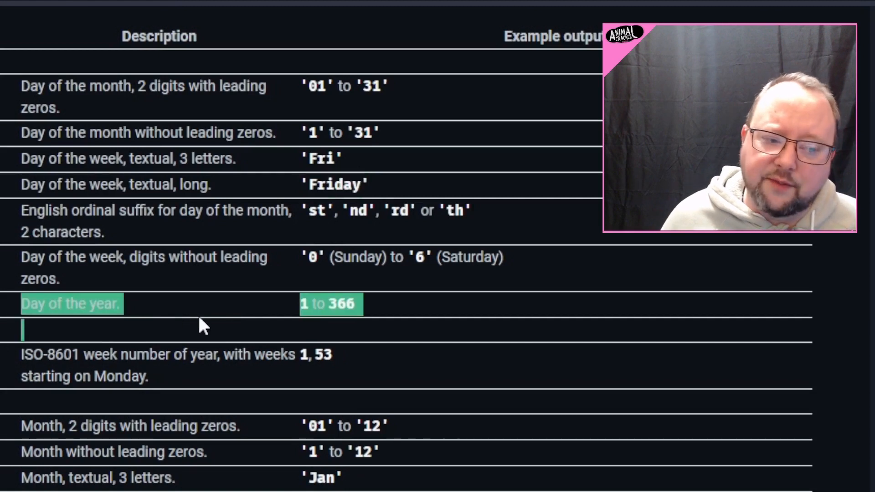
left_click_drag(5, 356, 242, 356)
left_click_drag(19, 446, 307, 480)
left_click(357, 488)
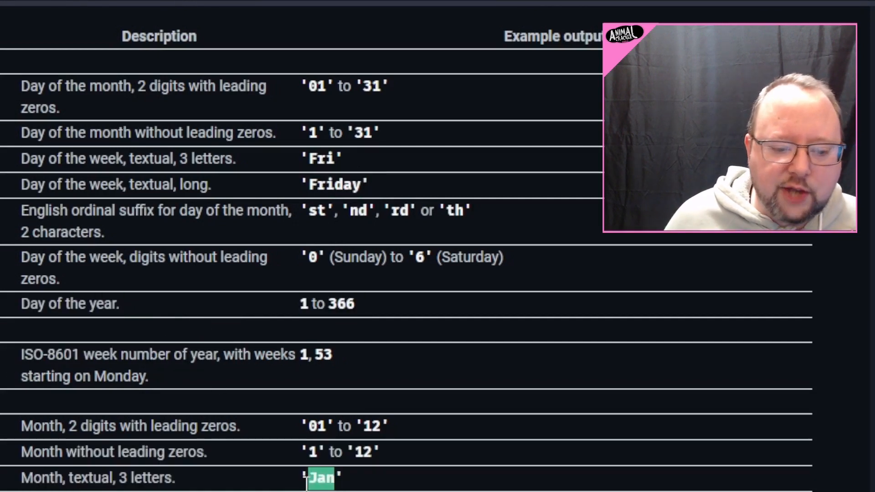
Examine the month, year, and 12-hour time entries in the Django date format table.
left_click(356, 490)
left_click_drag(437, 454, 147, 471)
left_click(388, 490)
scroll(387, 483, "down", 15)
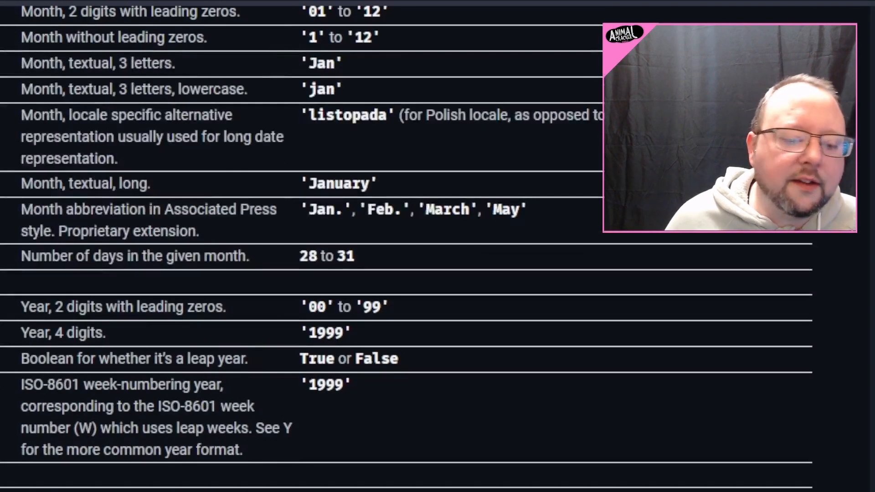
scroll(343, 172, "down", 5)
scroll(384, 297, "up", 2)
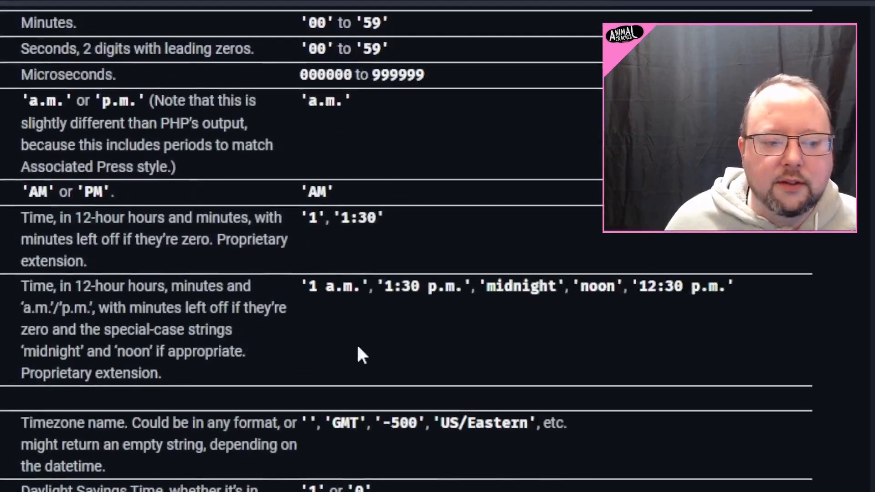
left_click_drag(308, 286, 558, 286)
scroll(97, 230, "up", 18)
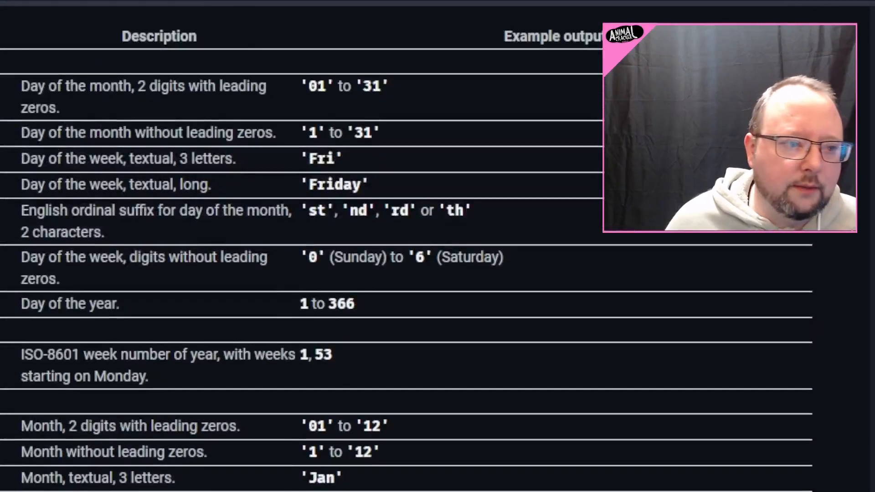
Return to the Readwise export settings and examine the variable and date filter in the {{date|date('F j, Y')}} example.
key("ctrl+shift+Tab")
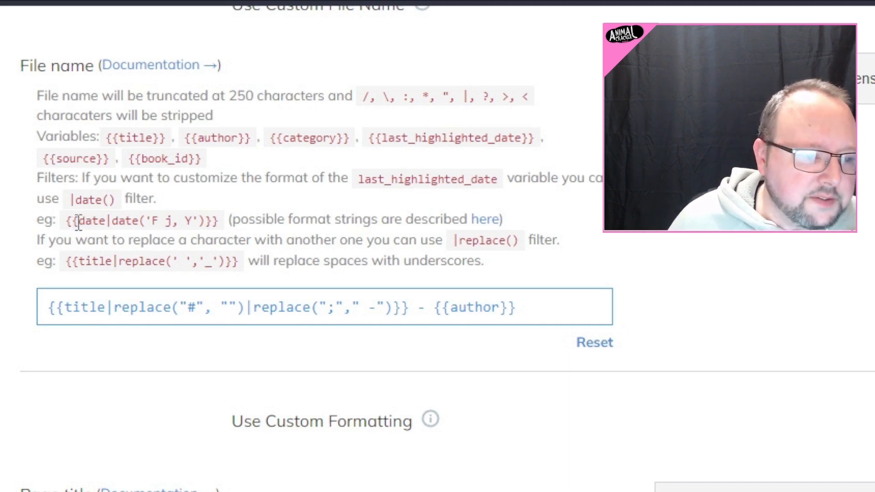
left_click_drag(66, 221, 89, 223)
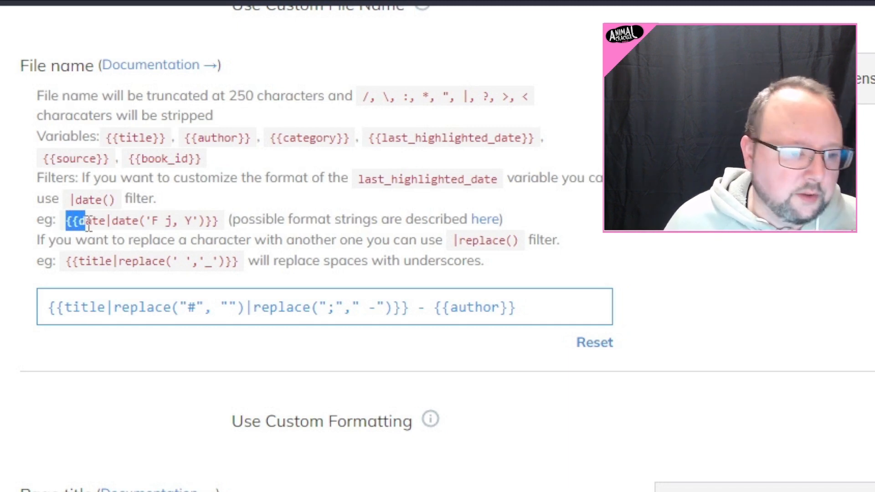
left_click(155, 222)
left_click_drag(105, 222, 200, 227)
left_click(106, 223)
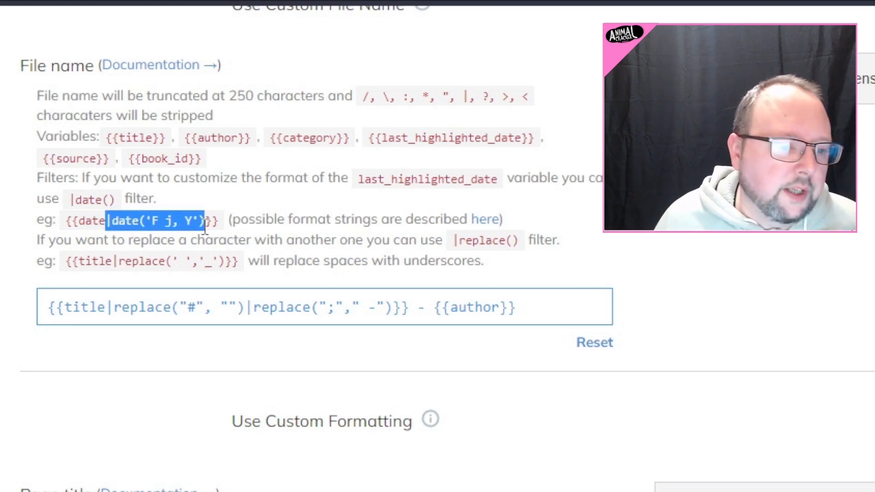
left_click(261, 221)
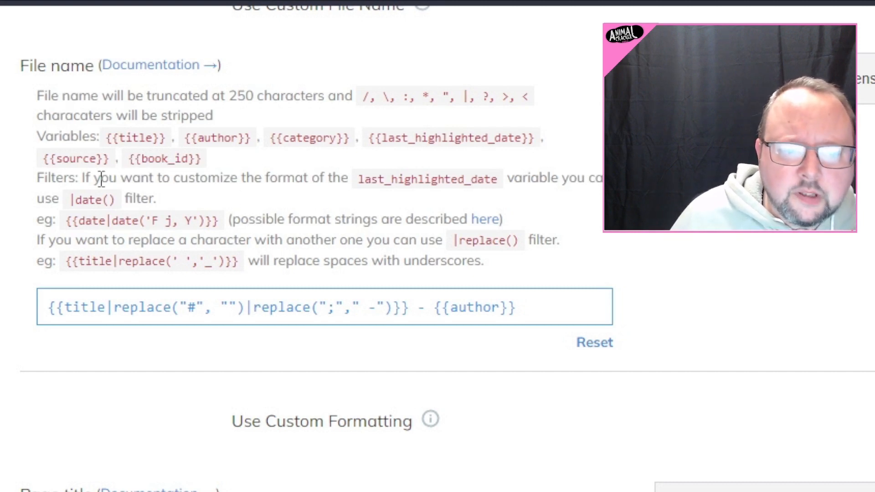
Read the note on the replace filter and inspect the parts of the {{title|replace(' ','_')}} example.
left_click_drag(40, 240, 528, 253)
left_click_drag(72, 261, 165, 261)
left_click(196, 260)
double_click(210, 262)
double_click(180, 261)
double_click(208, 262)
left_click(177, 266)
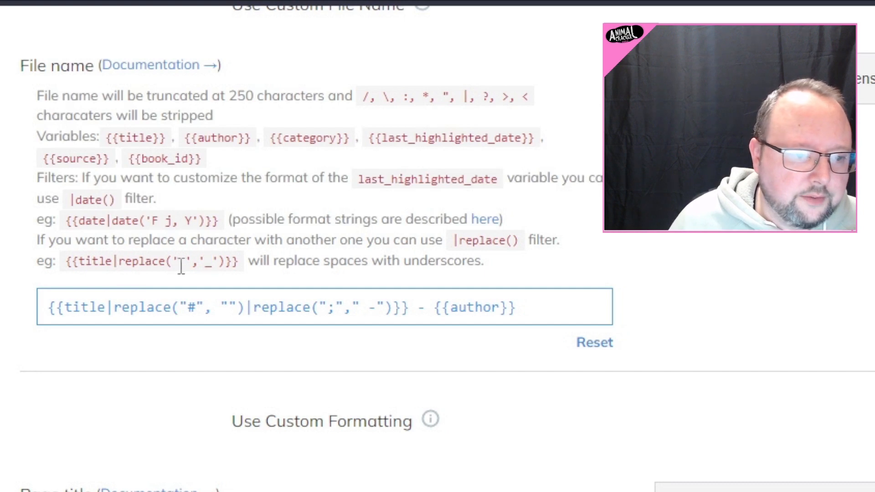
double_click(196, 266)
Inspect the quoted 'F j, Y' format string in the date example, with and without its quotation marks.
left_click_drag(199, 221, 146, 233)
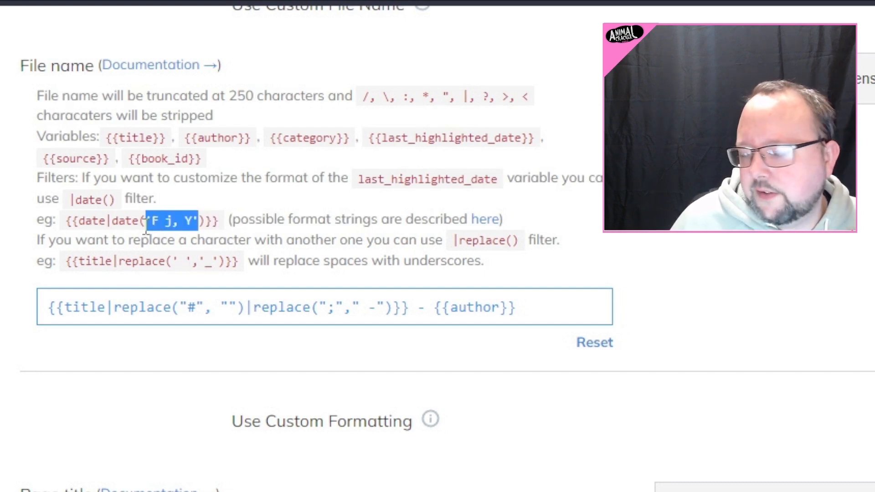
left_click(135, 220)
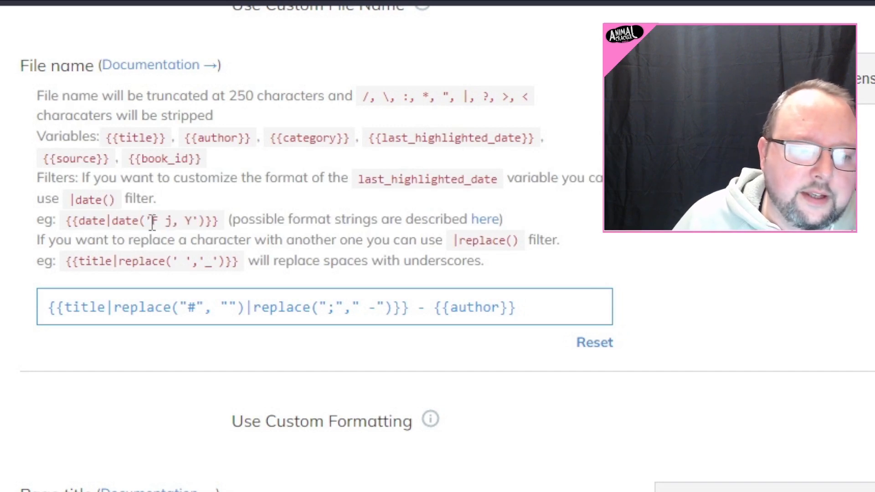
left_click_drag(151, 221, 195, 227)
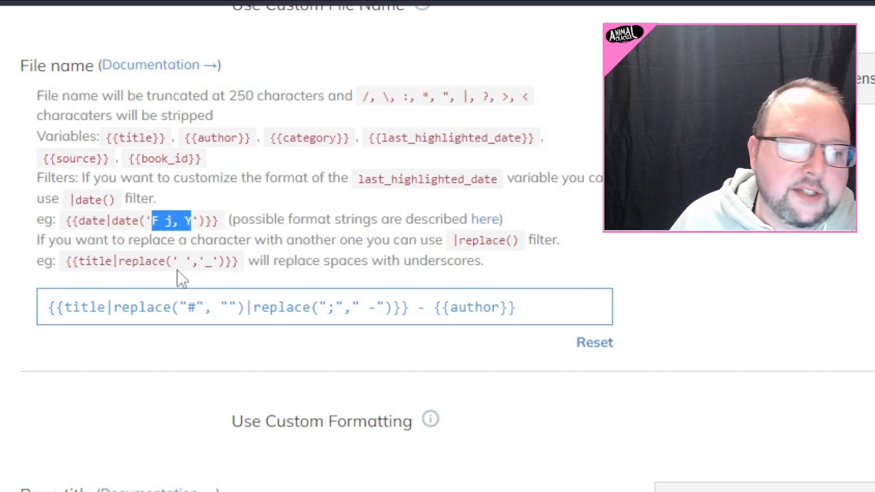
Examine the space and underscore arguments in the title replace example and read the explanation beside it.
left_click(187, 263)
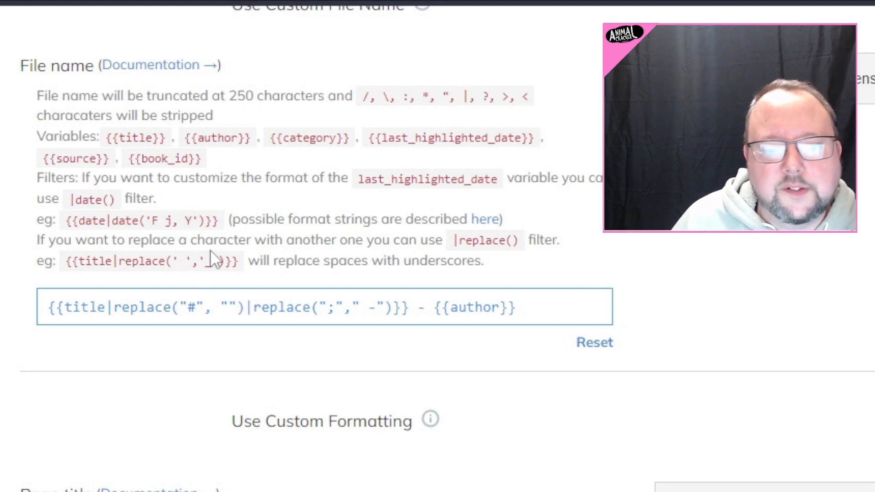
left_click_drag(190, 263, 182, 267)
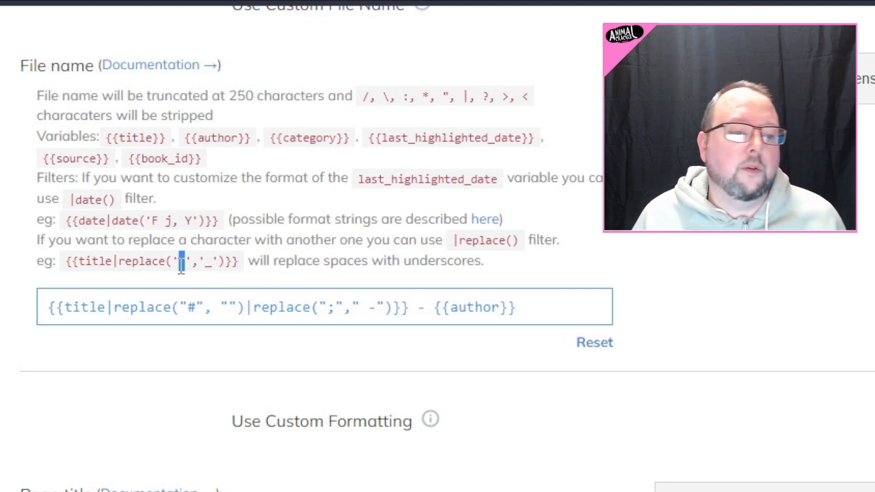
left_click(206, 260)
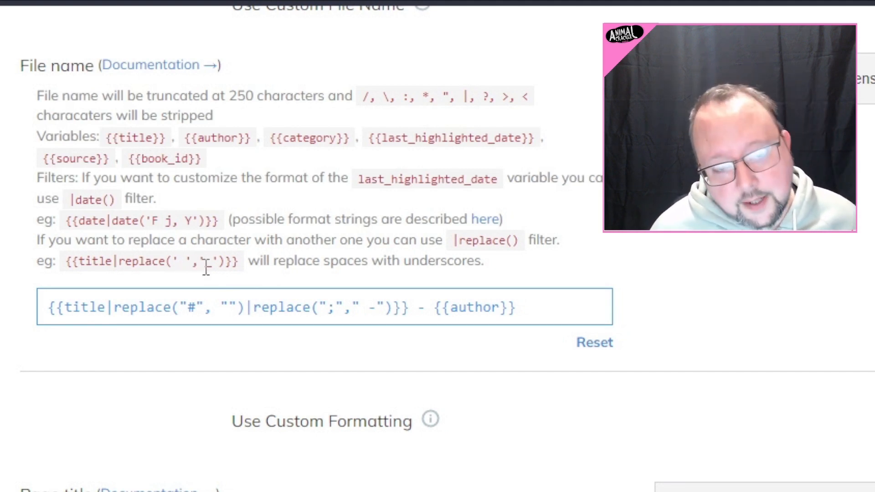
left_click_drag(205, 268, 215, 269)
left_click(316, 271)
left_click_drag(260, 261, 447, 258)
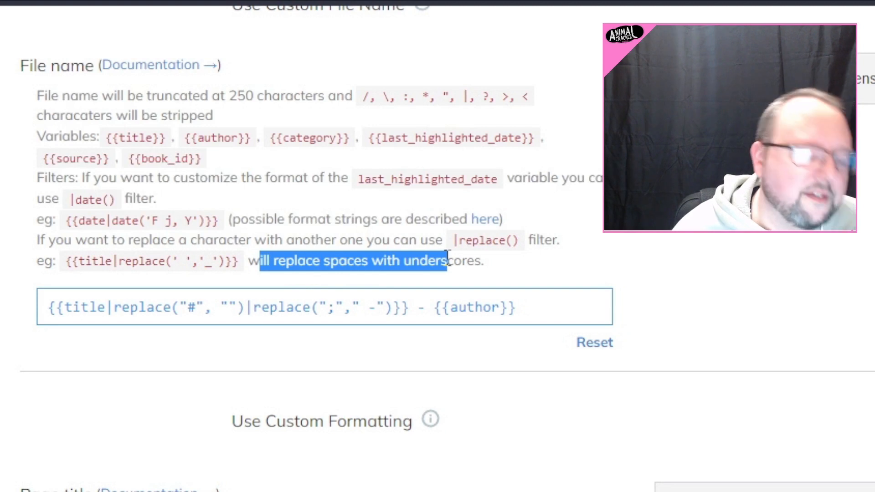
left_click(523, 275)
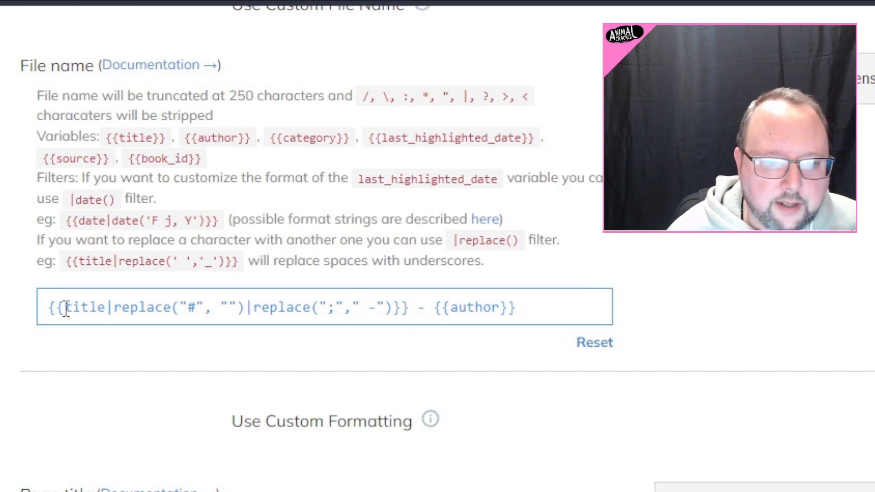
Read the file name truncation note and review the list of characters that get stripped.
left_click_drag(35, 96, 540, 97)
left_click(380, 96)
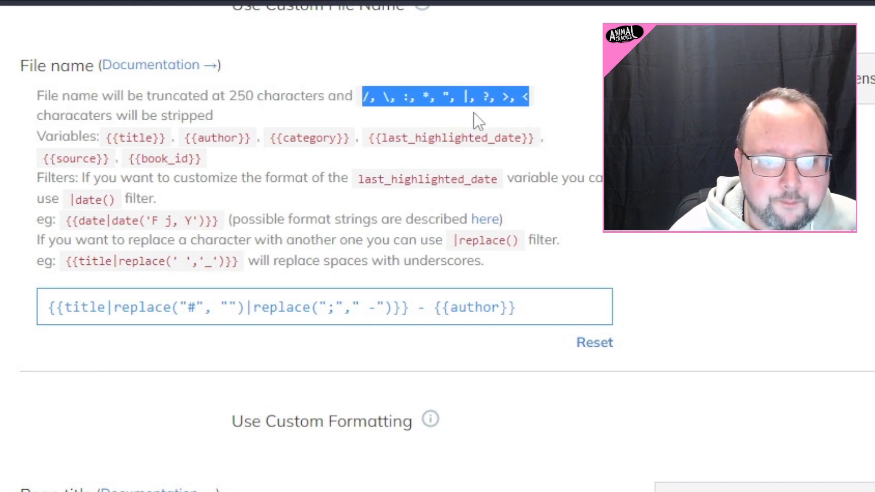
left_click(347, 121)
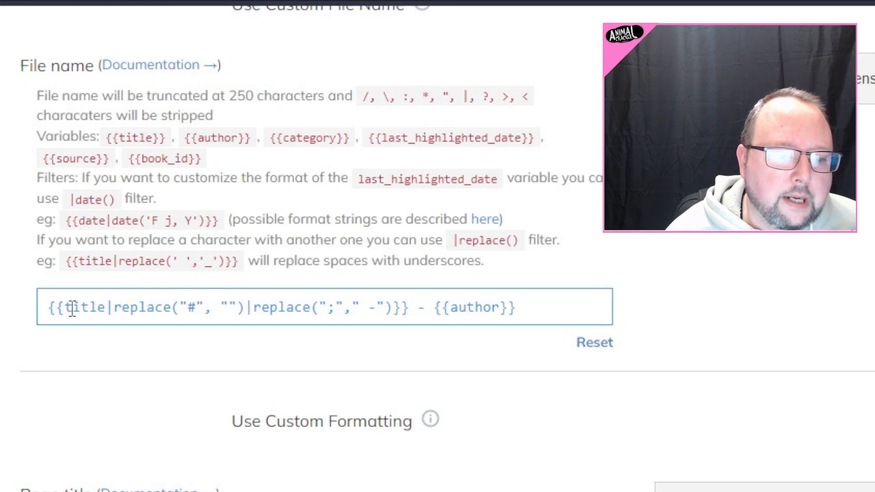
Inspect the "#" and ";" arguments of the two replace filters in the custom file name template.
left_click_drag(187, 311, 195, 315)
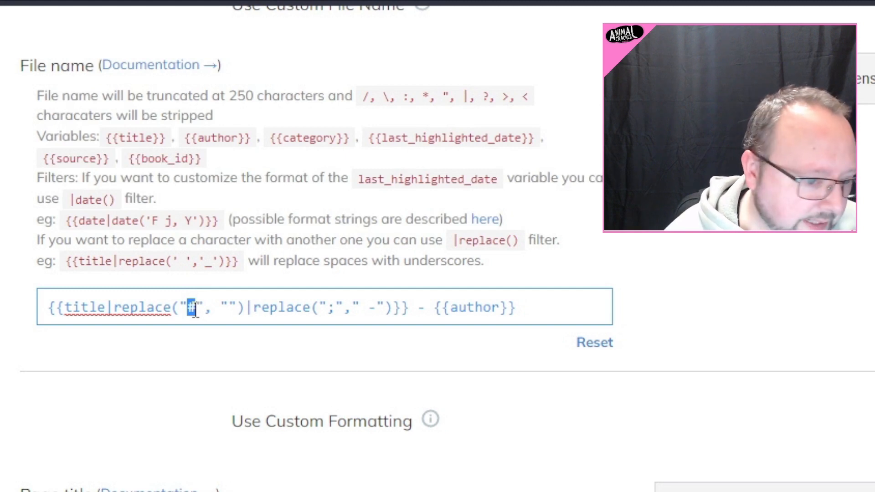
left_click_drag(326, 312, 336, 311)
left_click(338, 373)
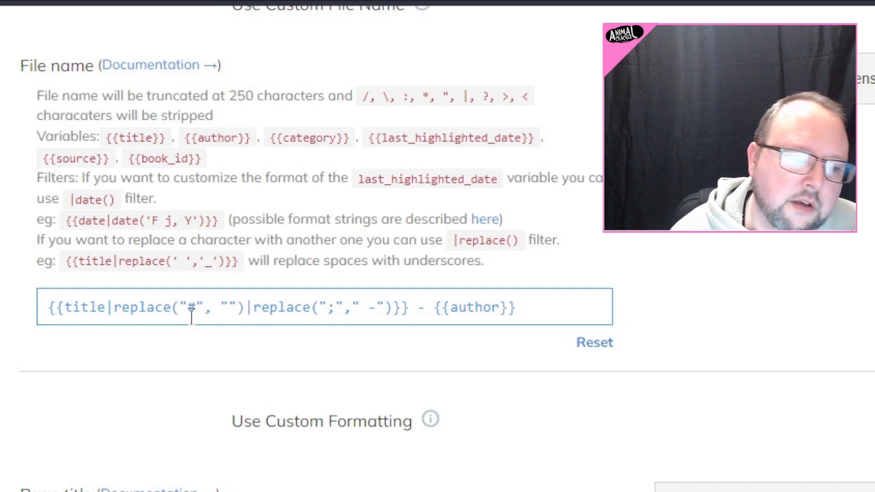
left_click_drag(187, 309, 195, 314)
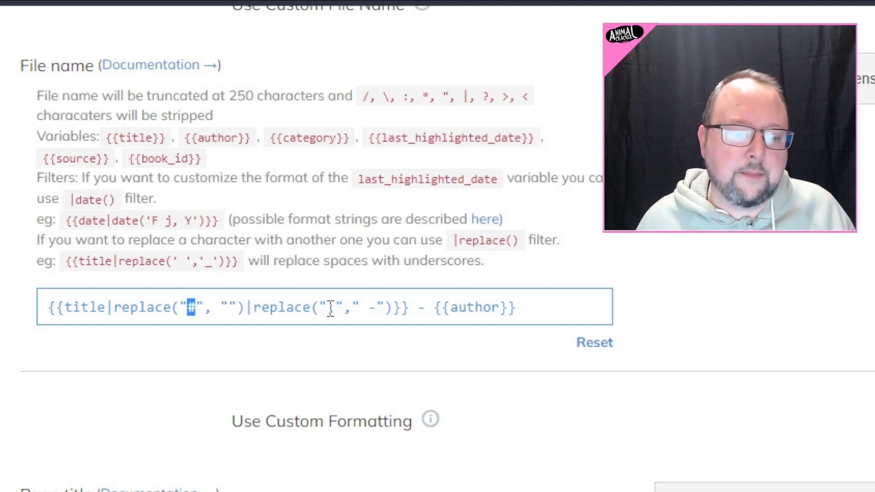
left_click(363, 307)
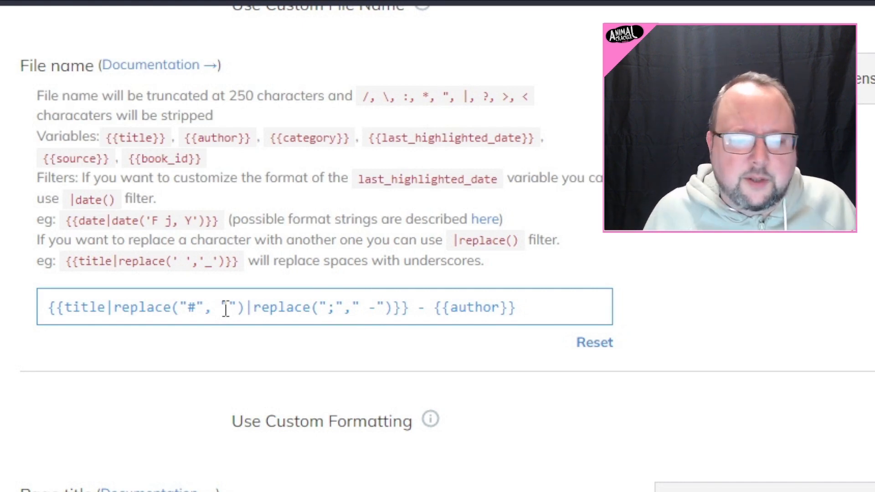
left_click_drag(188, 306, 197, 304)
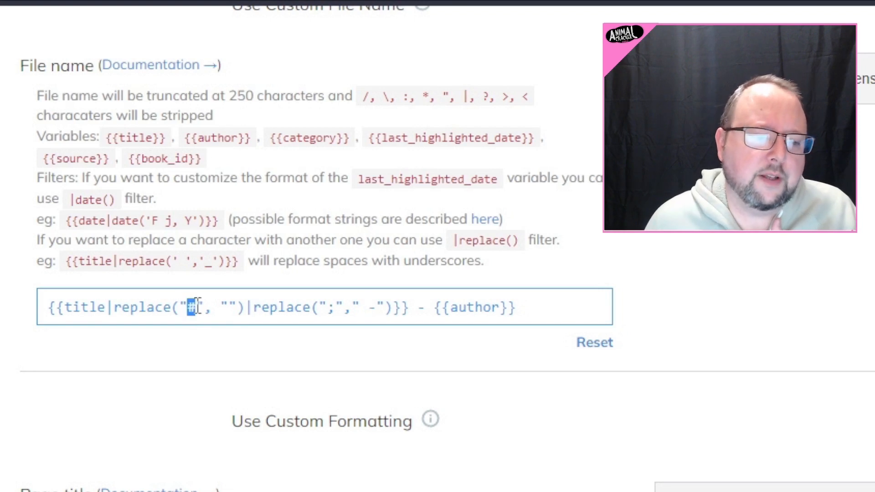
left_click(229, 318)
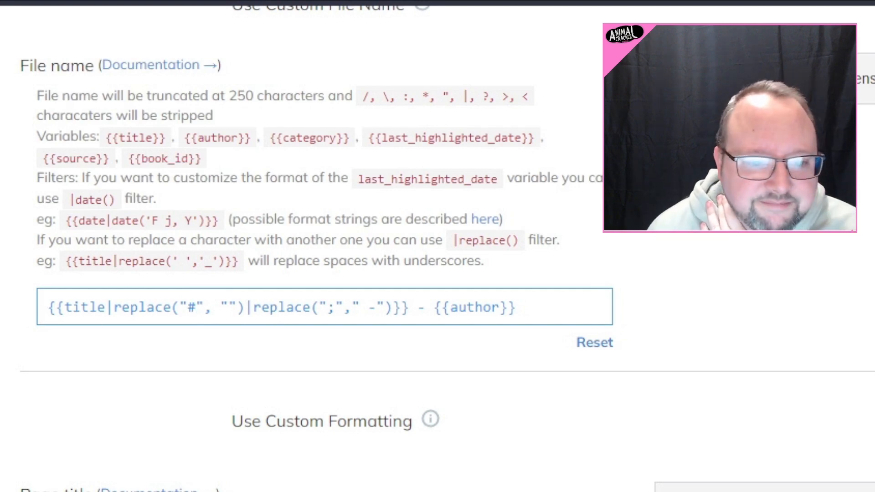
Look over the page title, page metadata and highlights header sections, and recheck the empty replacement string in the file name template.
scroll(3, 292, "down", 8)
scroll(4, 292, "up", 1)
scroll(4, 294, "up", 6)
scroll(4, 297, "down", 14)
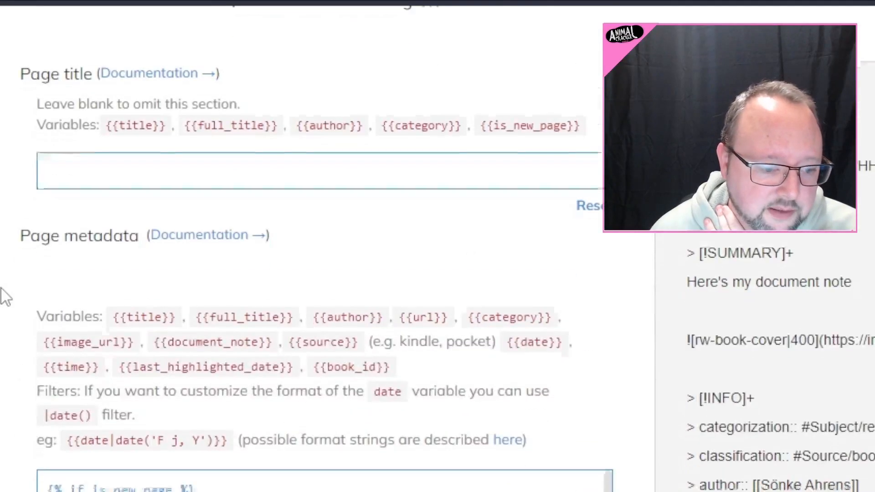
double_click(54, 185)
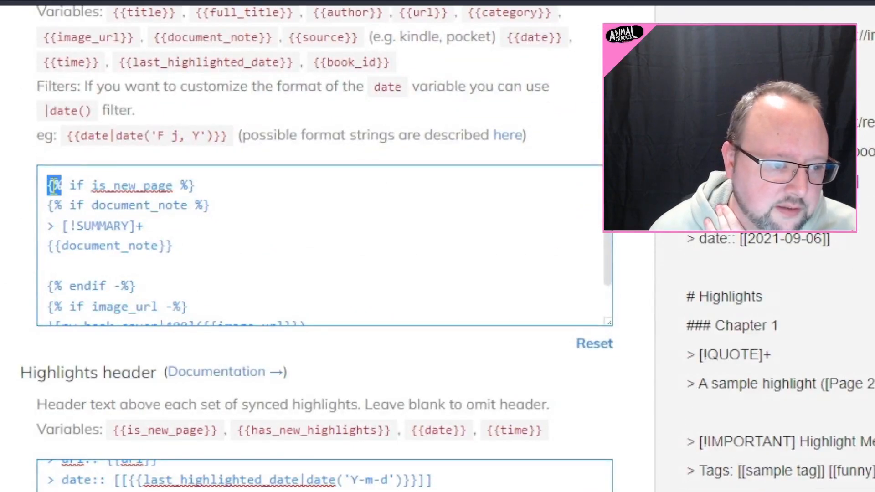
scroll(50, 237, "up", 9)
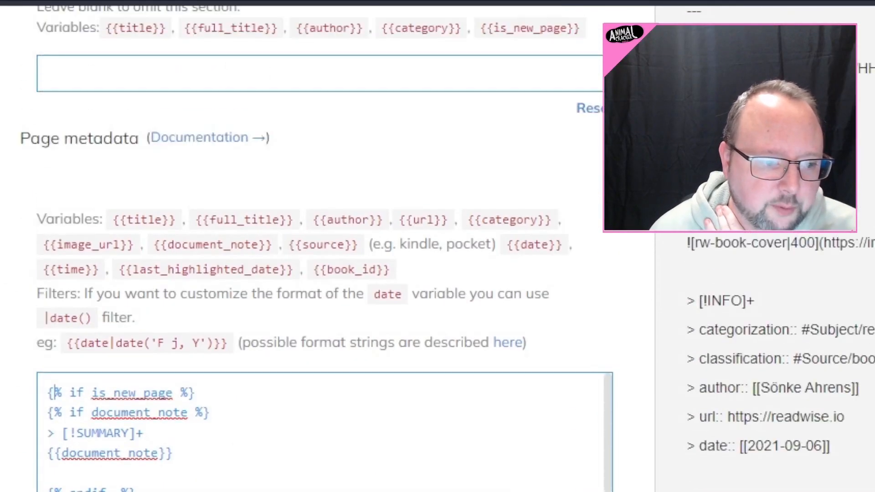
scroll(319, 246, "up", 1)
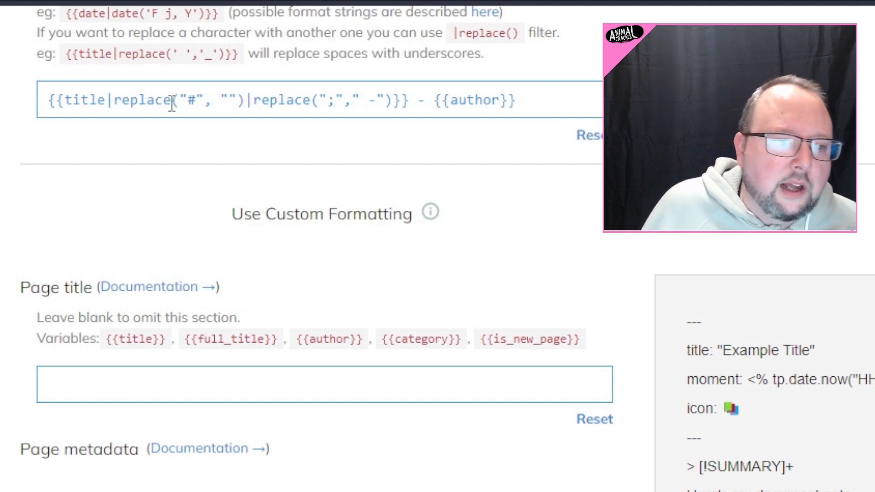
left_click_drag(230, 107, 224, 106)
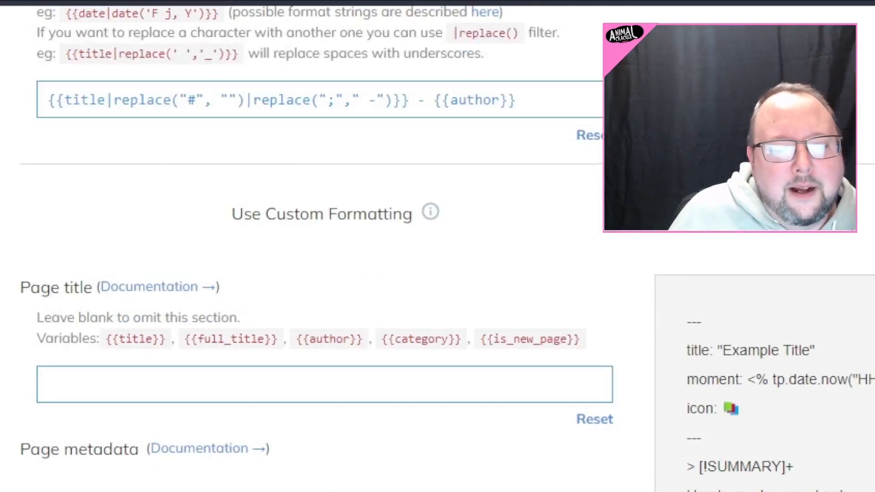
Try {{category}} as the page title template and clear the field.
scroll(152, 202, "down", 5)
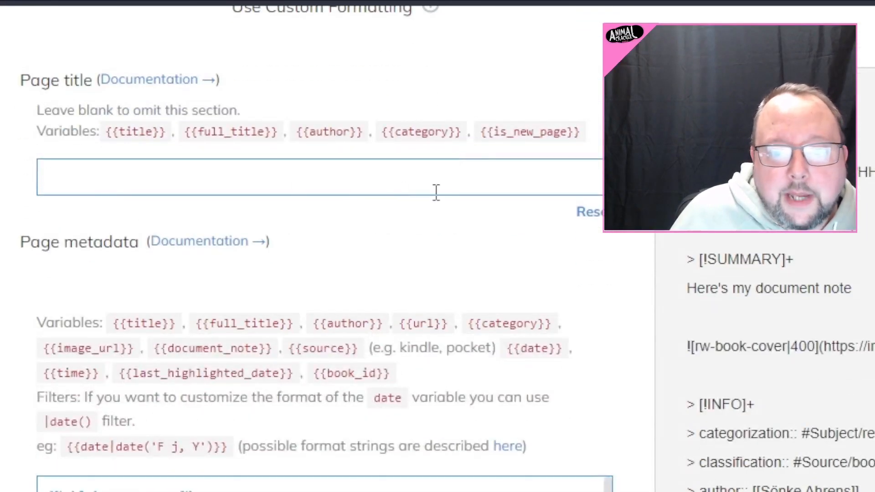
left_click(106, 186)
type("{{category}}")
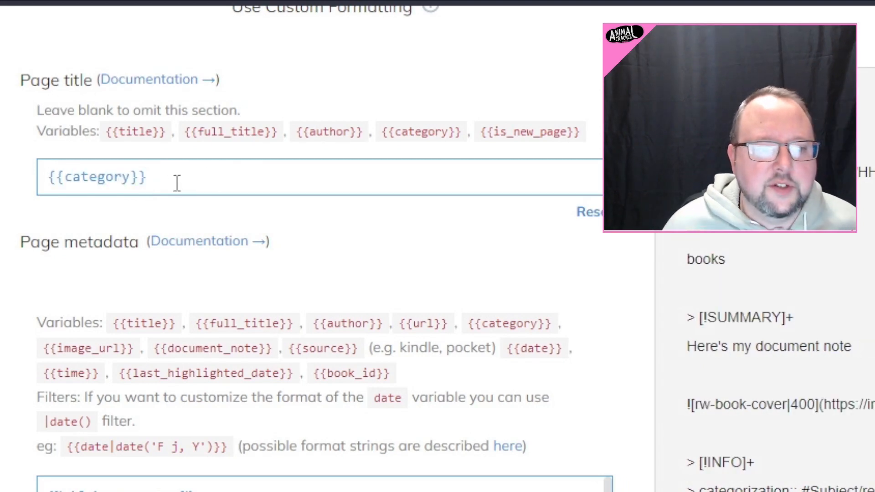
key("ctrl+a")
key("BackSpace")
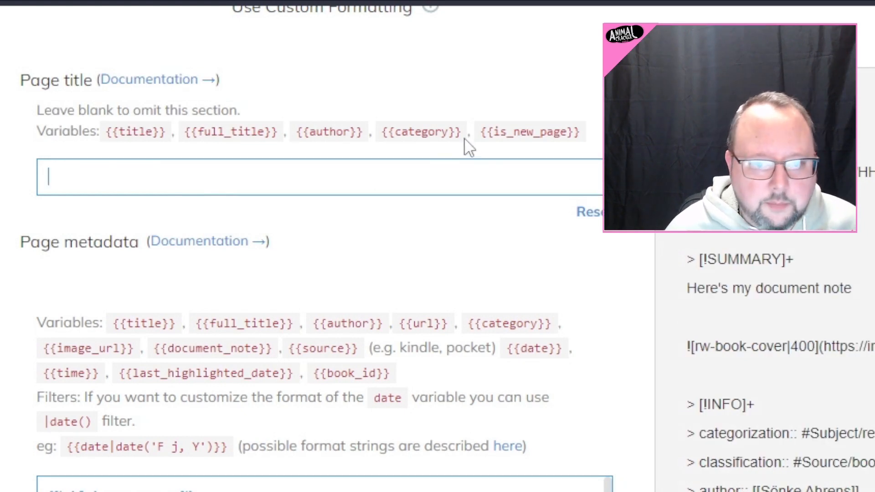
Copy the {{category}} variable from the page title's variable list into the empty page title template.
left_click_drag(462, 133, 384, 133)
key("ctrl+c")
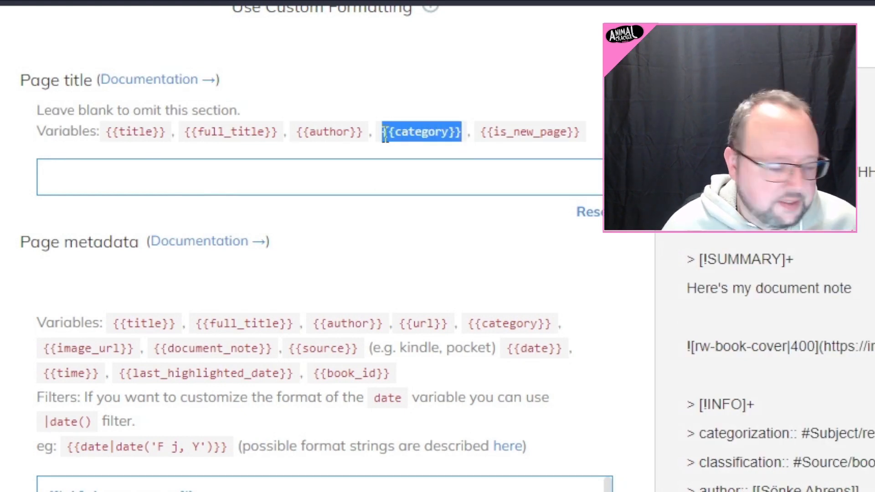
left_click(334, 182)
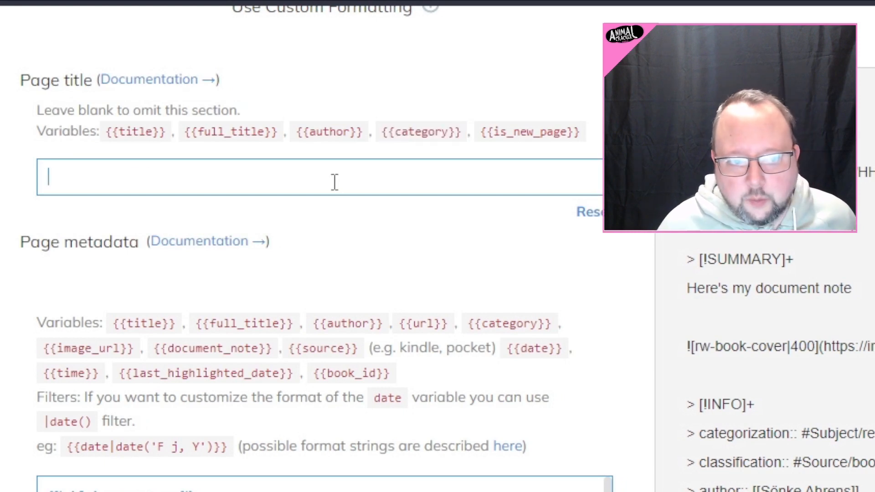
key("ctrl+v")
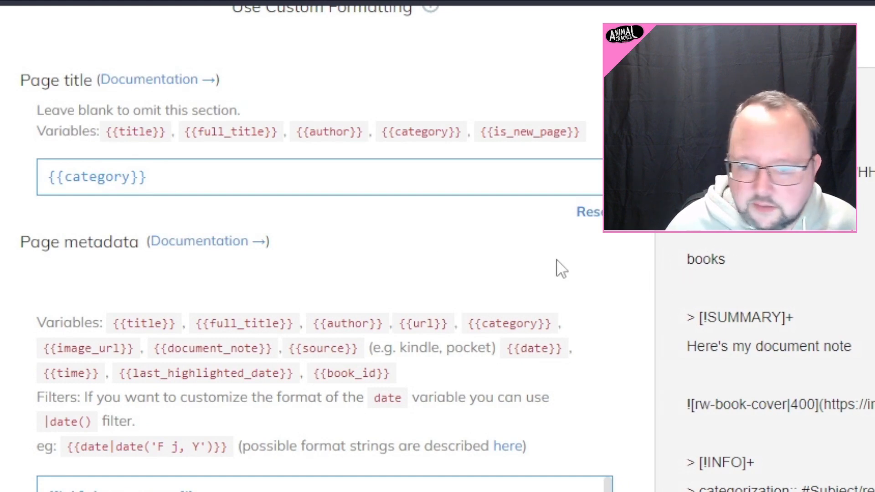
Clear the {{category}} variable from the page title template, leaving the field blank.
left_click(217, 186)
key("ctrl+a")
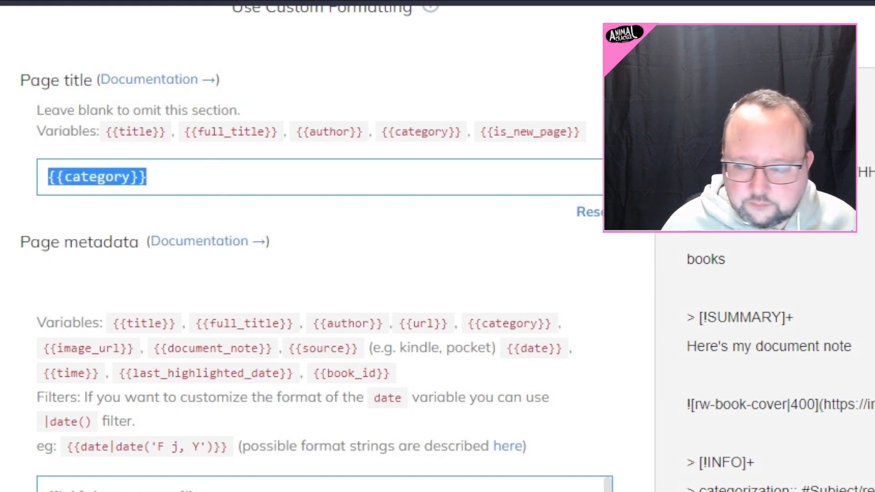
scroll(319, 273, "up", 2)
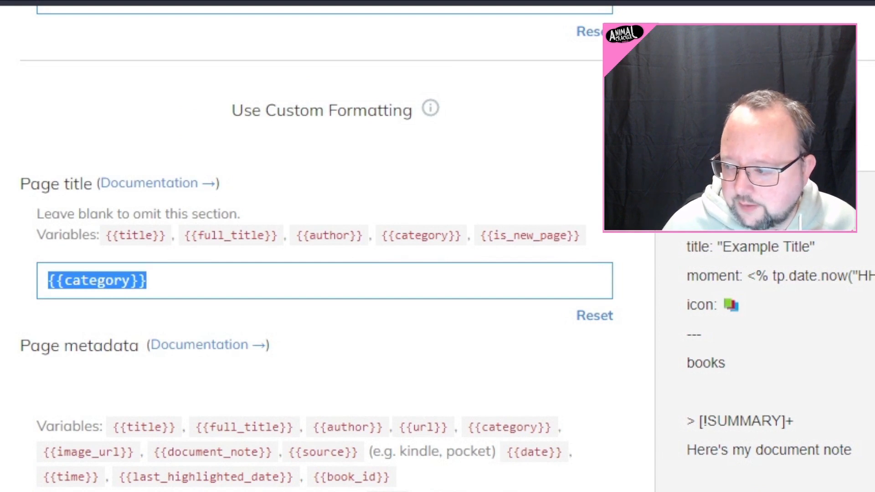
key("BackSpace")
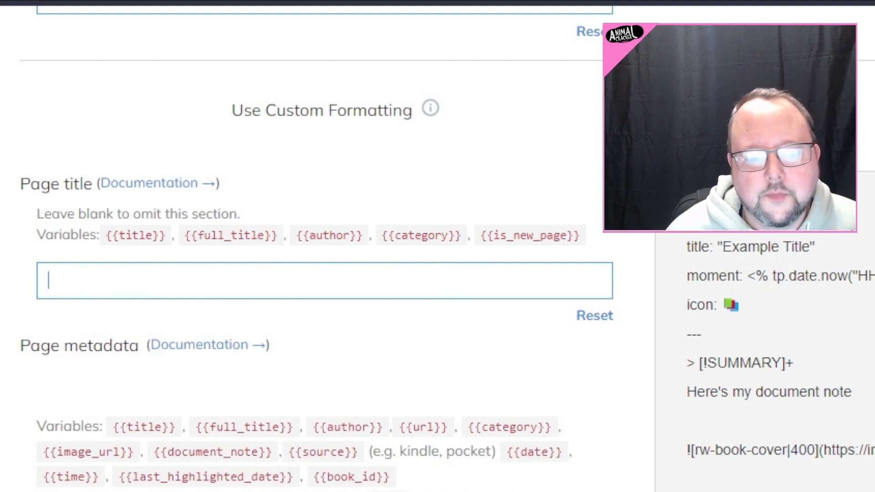
Look over the page metadata template and recheck the two chained replace filters in the file name template.
scroll(319, 274, "down", 2)
scroll(319, 273, "down", 2)
scroll(319, 274, "down", 2)
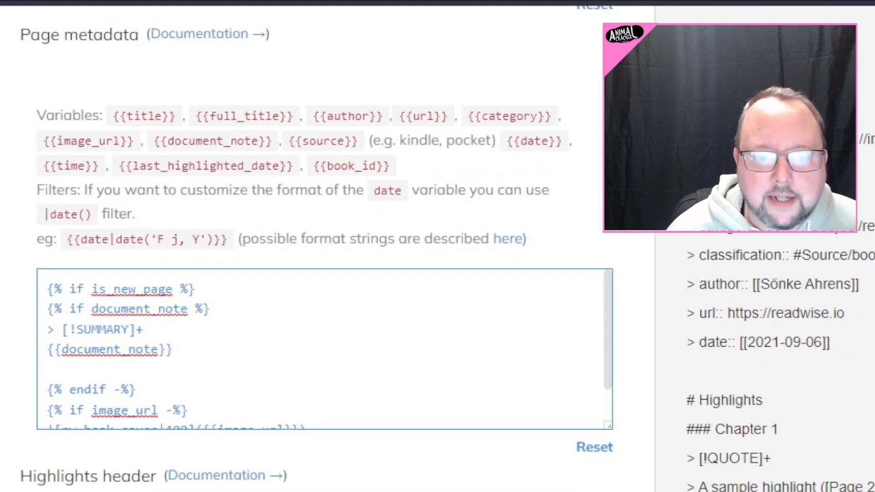
scroll(417, 339, "up", 12)
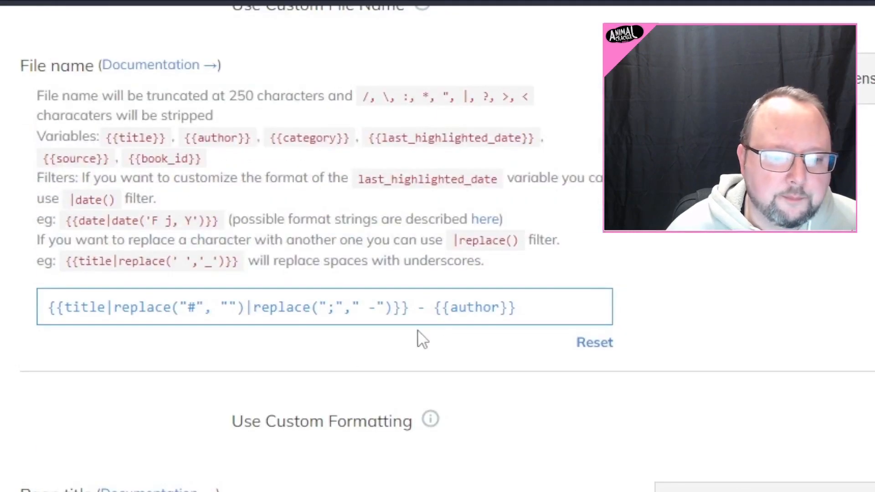
left_click_drag(385, 307, 112, 315)
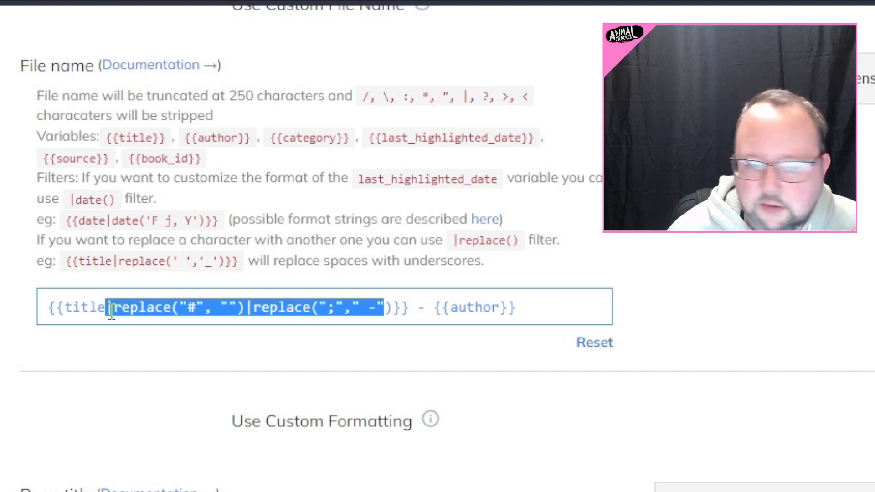
left_click(112, 315)
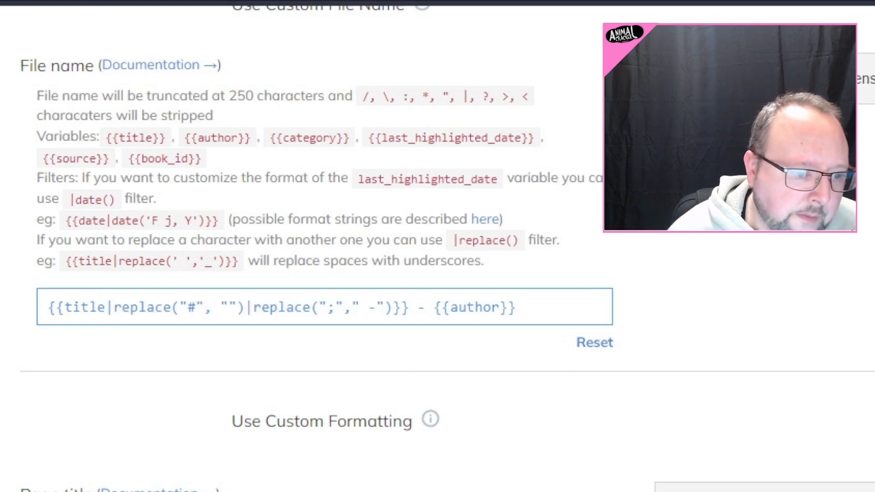
Review the page metadata section's heading, its variables and date filter, and the start of its template.
scroll(319, 273, "up", 6)
scroll(319, 273, "up", 2)
scroll(319, 274, "down", 18)
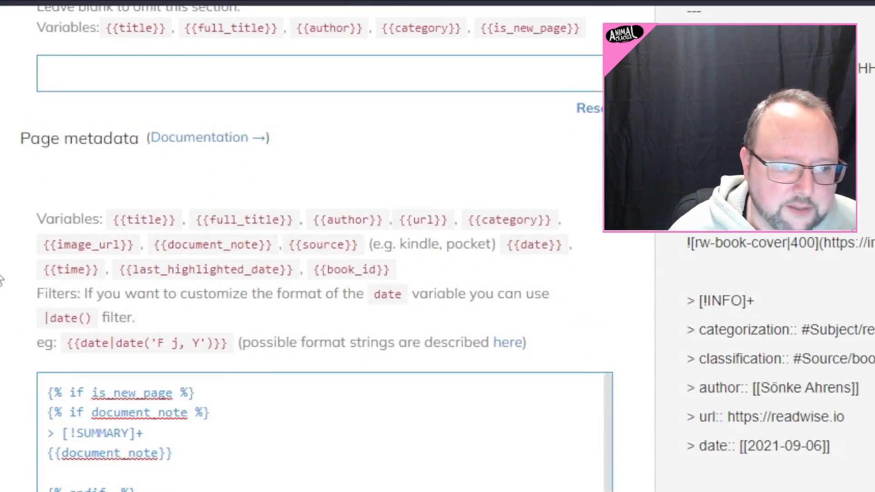
scroll(2, 279, "down", 2)
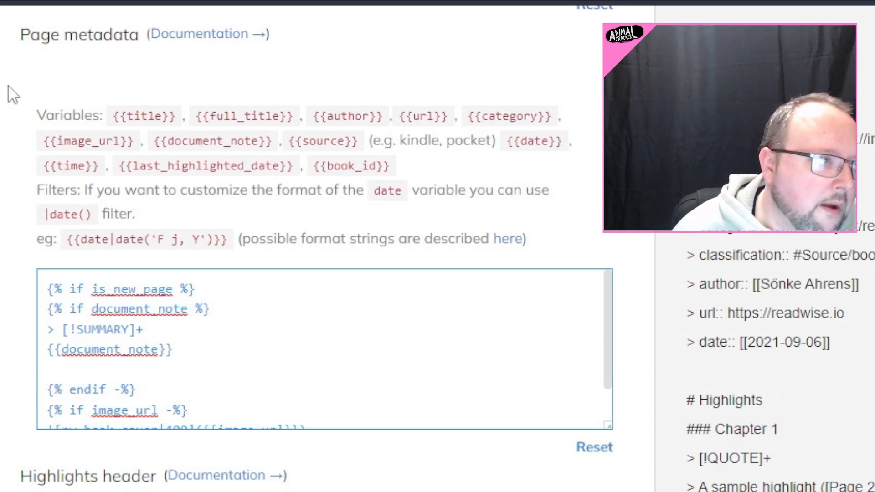
left_click_drag(138, 35, 72, 36)
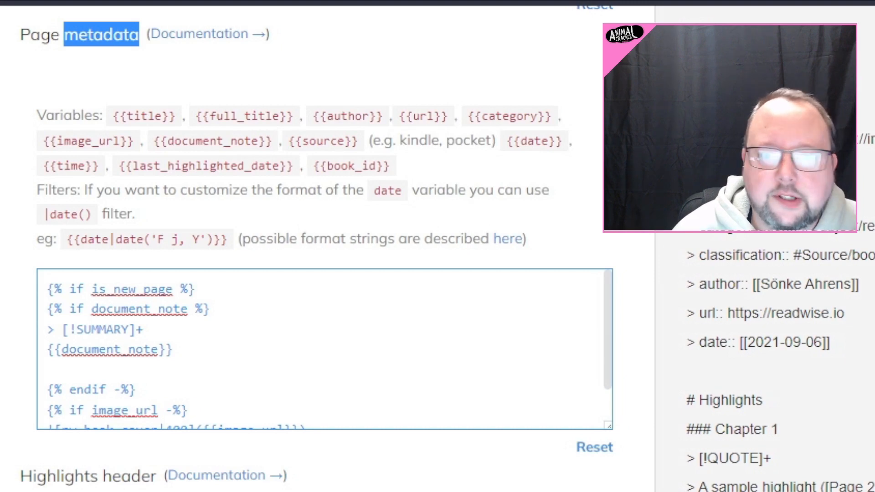
scroll(861, 217, "up", 2)
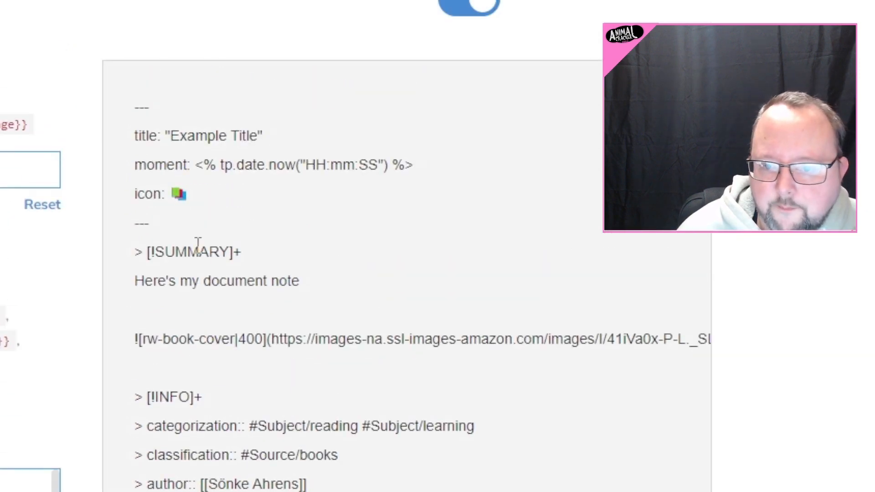
Examine the preview's metadata output from the summary callout down to the book cover image link.
left_click_drag(138, 135, 308, 204)
left_click_drag(309, 310, 589, 362)
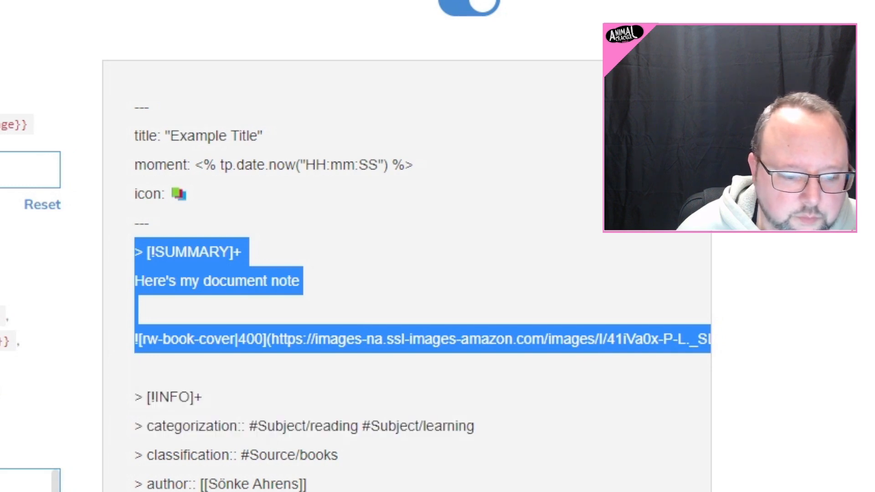
scroll(27, 483, "down", 3)
left_click(27, 483)
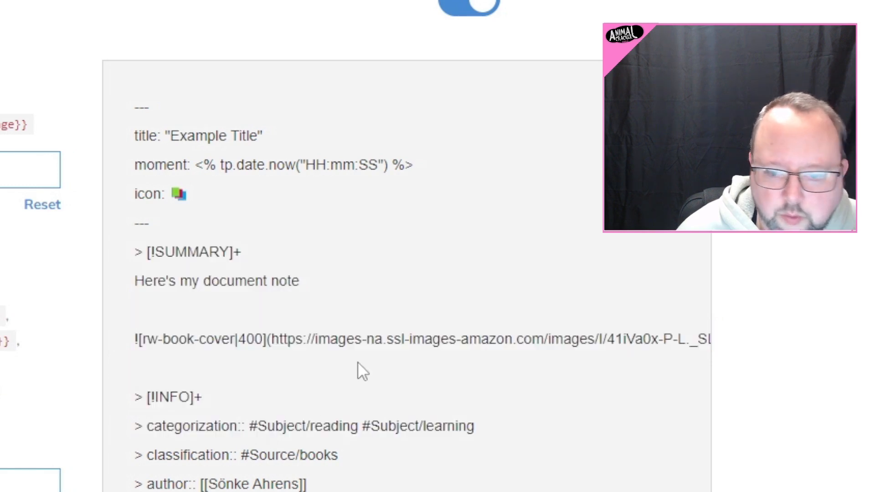
left_click_drag(145, 238, 16, 340)
left_click(324, 291)
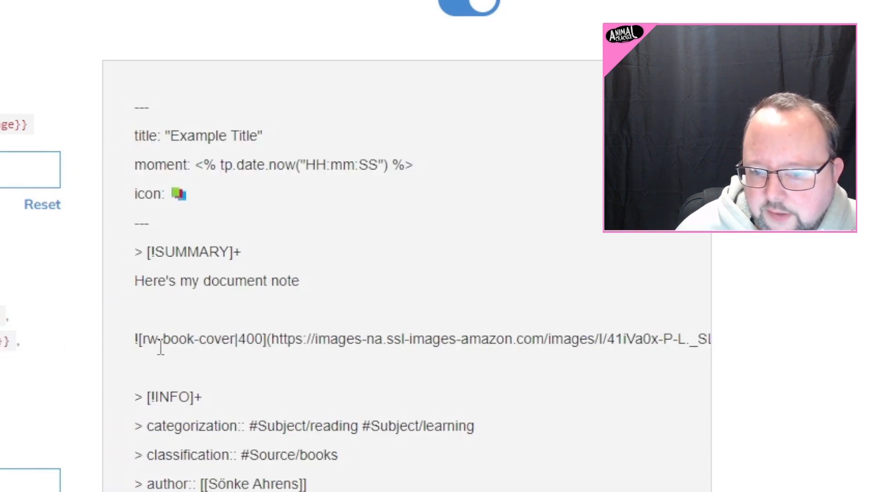
Inspect the rw-book-cover image link in the preview, including its |400 size setting.
left_click_drag(142, 339, 371, 340)
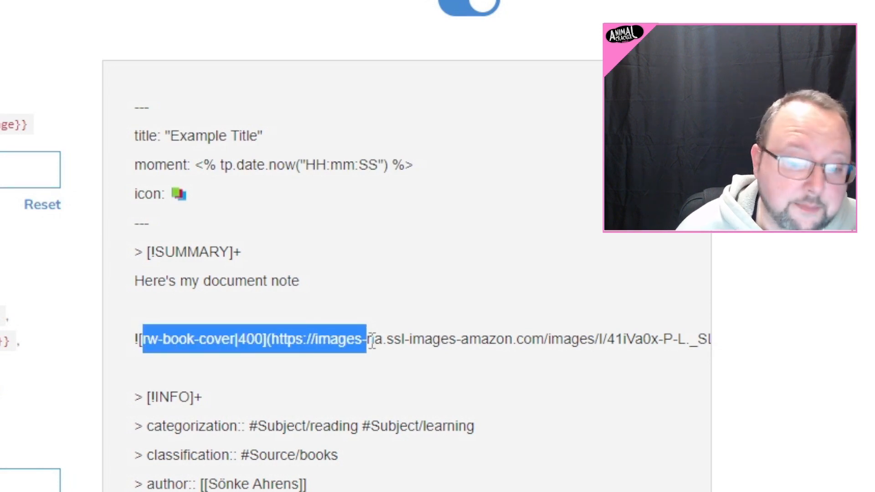
left_click_drag(372, 340, 562, 340)
left_click(131, 364)
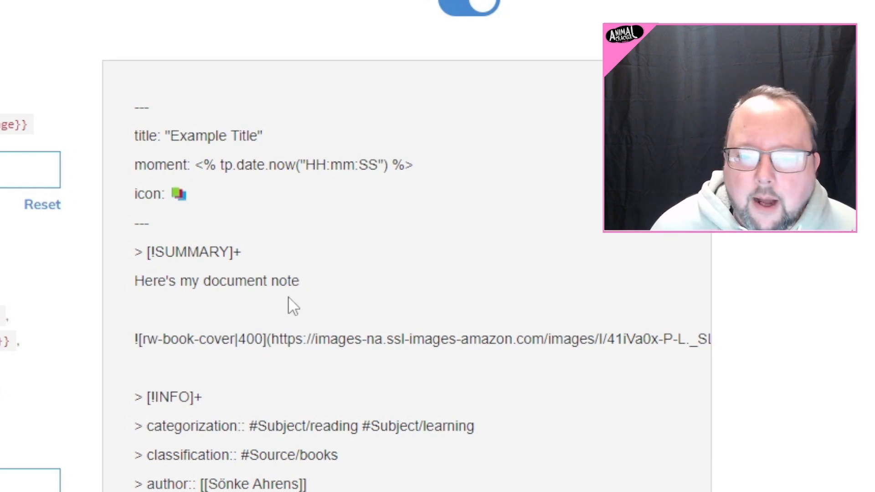
left_click_drag(234, 339, 262, 341)
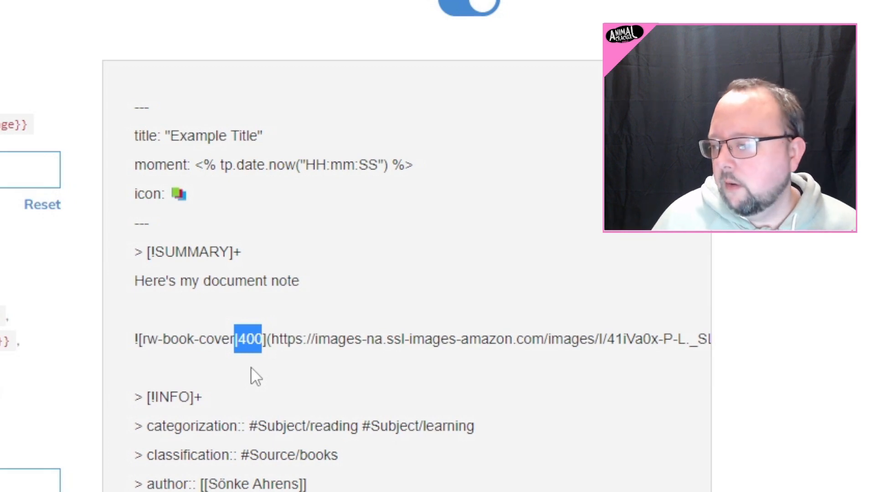
left_click(301, 384)
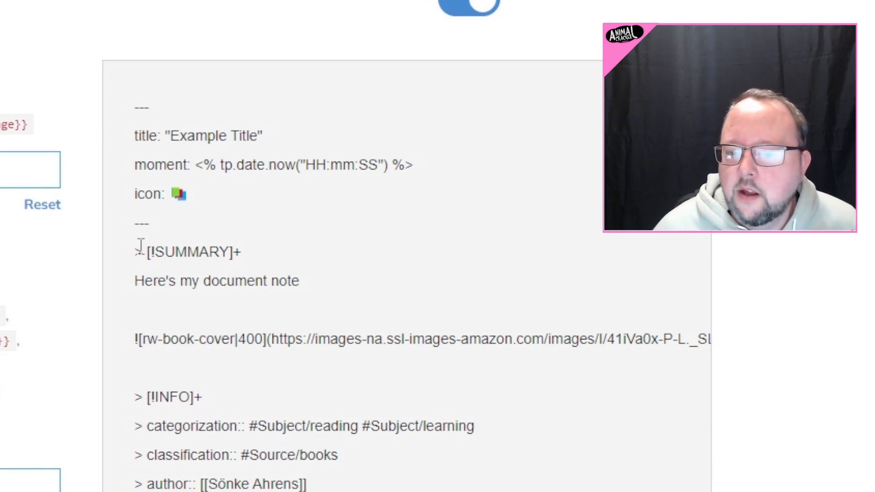
Examine the [!SUMMARY]+ callout line and the document note line beneath it in the preview.
left_click_drag(134, 250, 317, 281)
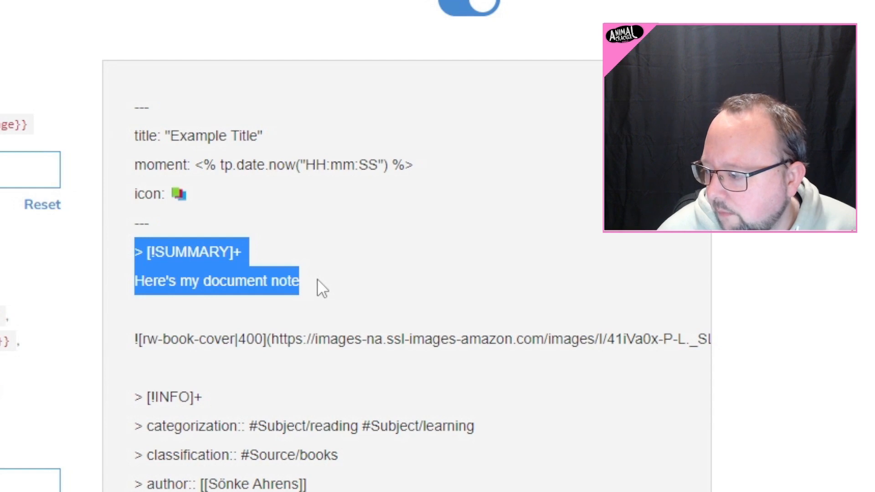
left_click_drag(136, 251, 275, 260)
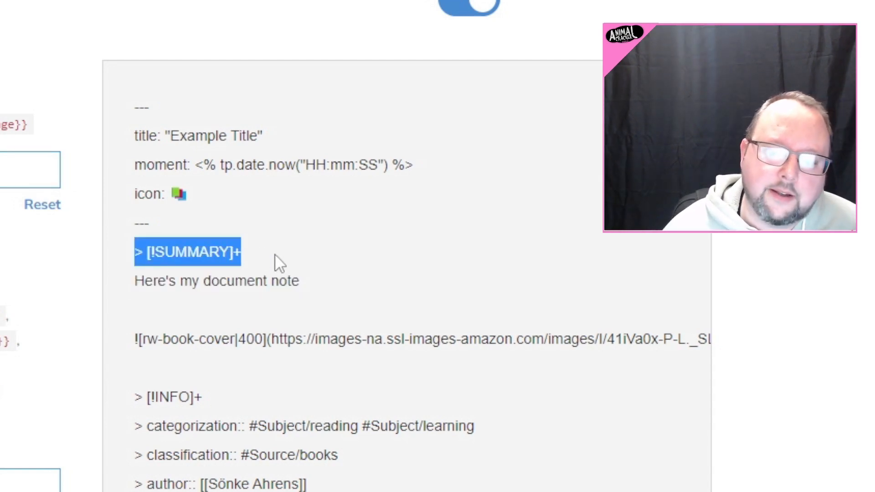
left_click(275, 256)
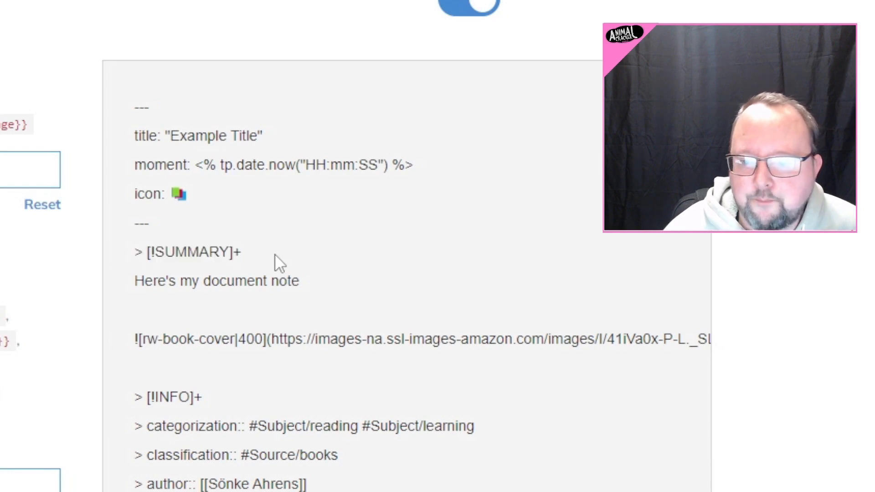
left_click_drag(299, 282, 134, 280)
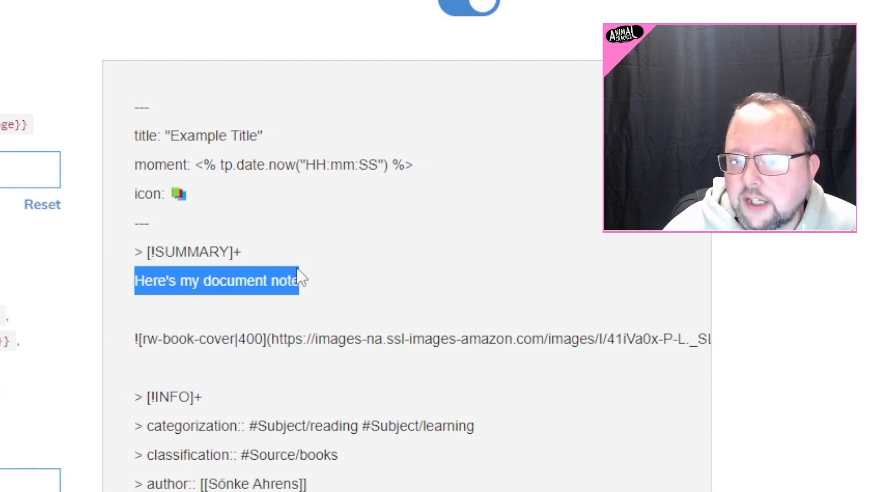
left_click(309, 277)
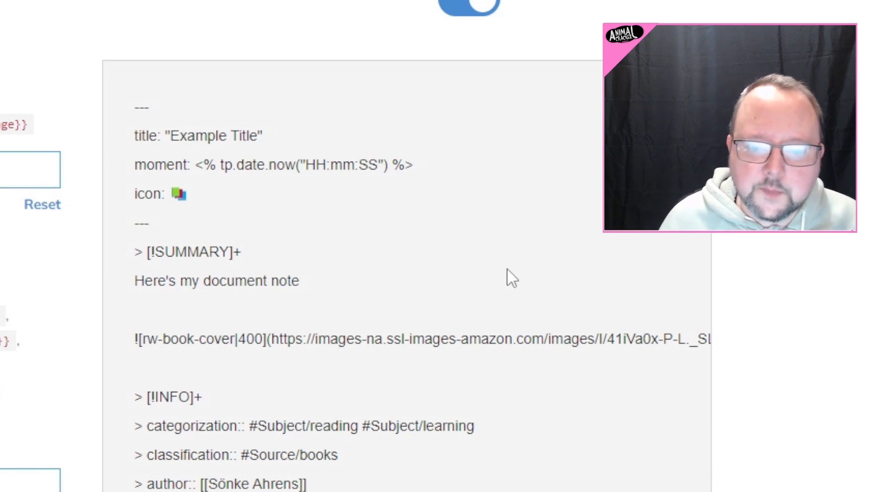
left_click_drag(303, 280, 116, 299)
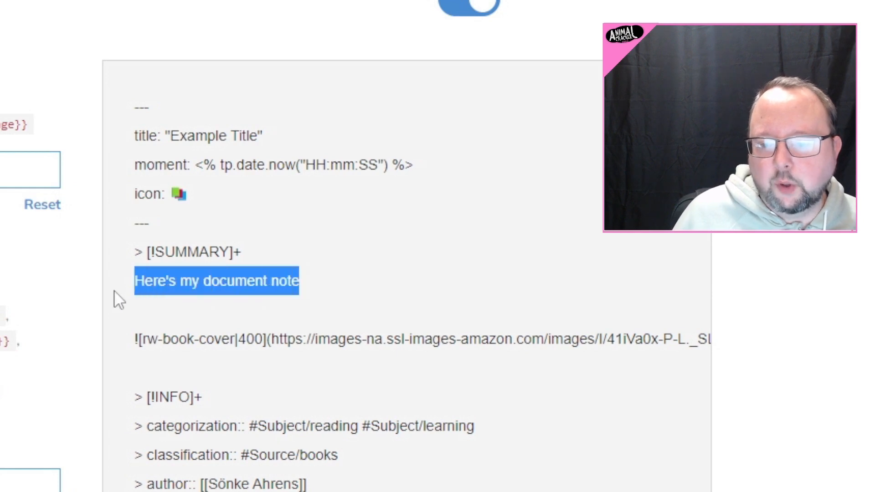
left_click(302, 287)
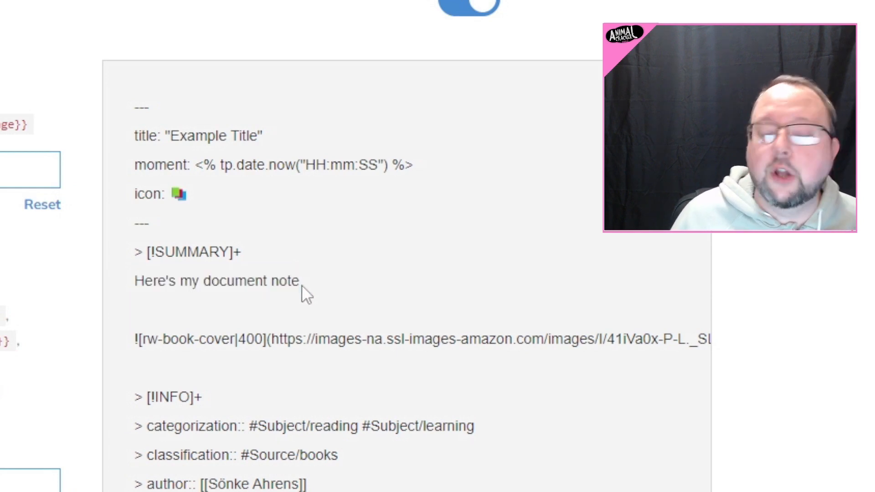
left_click_drag(302, 285, 122, 275)
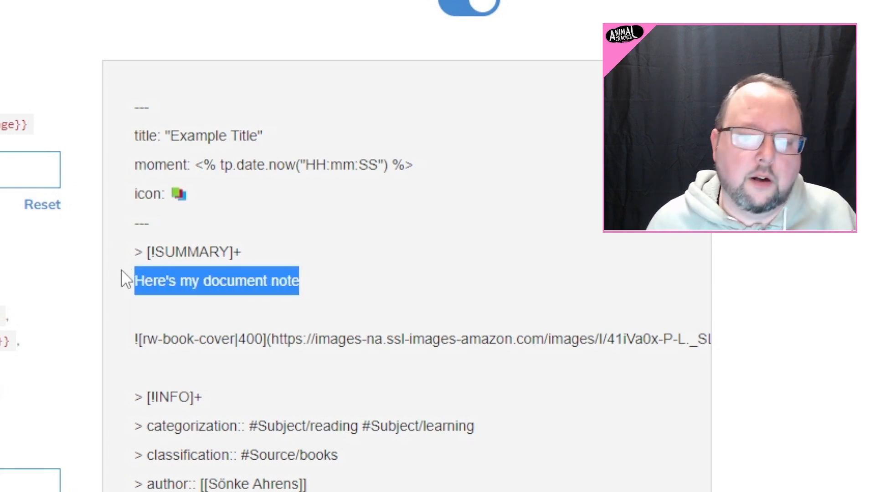
left_click(185, 246)
left_click_drag(132, 251, 240, 252)
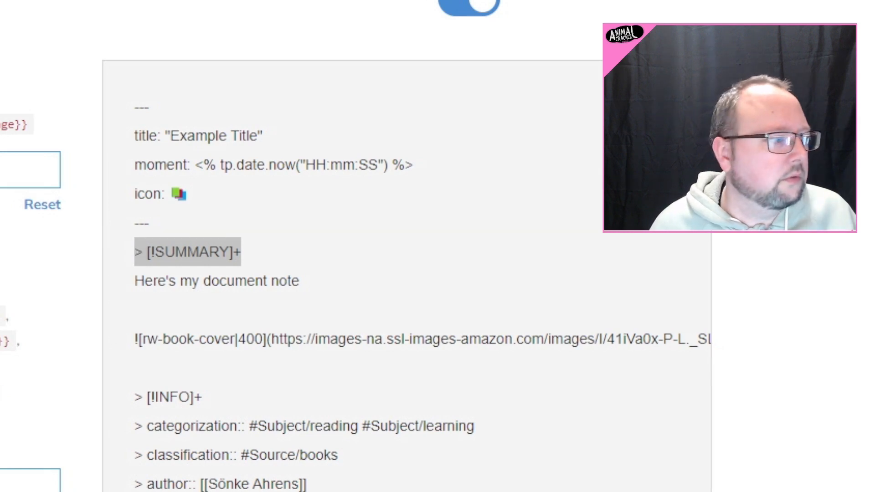
Switch to the Obsidian window with the Monsters Among Us podcast note, and expand and collapse its Info callout.
left_click_drag(0, 105, 1, 40)
left_click_drag(100, 183, 277, 180)
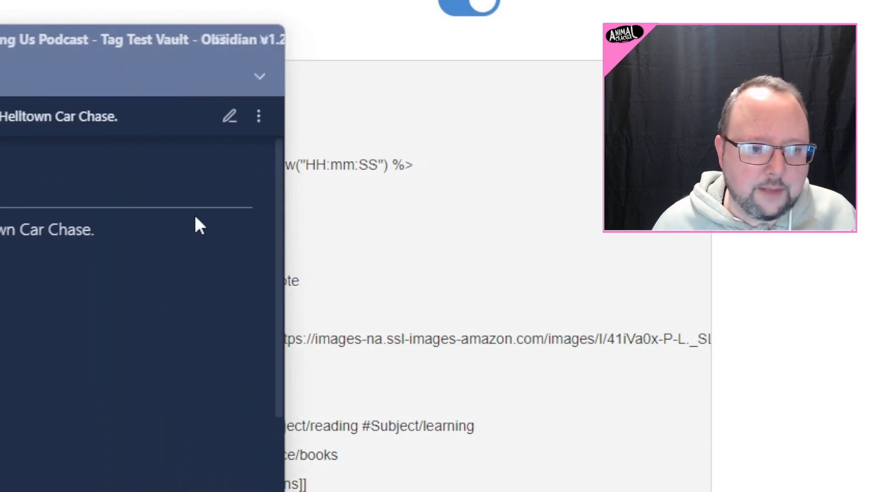
left_click_drag(0, 38, 385, 101)
scroll(360, 363, "down", 3)
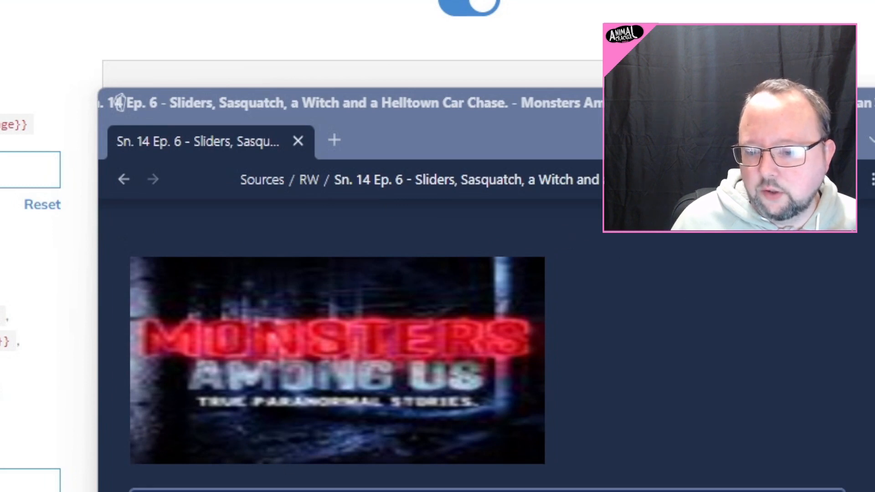
left_click_drag(482, 113, 413, 0)
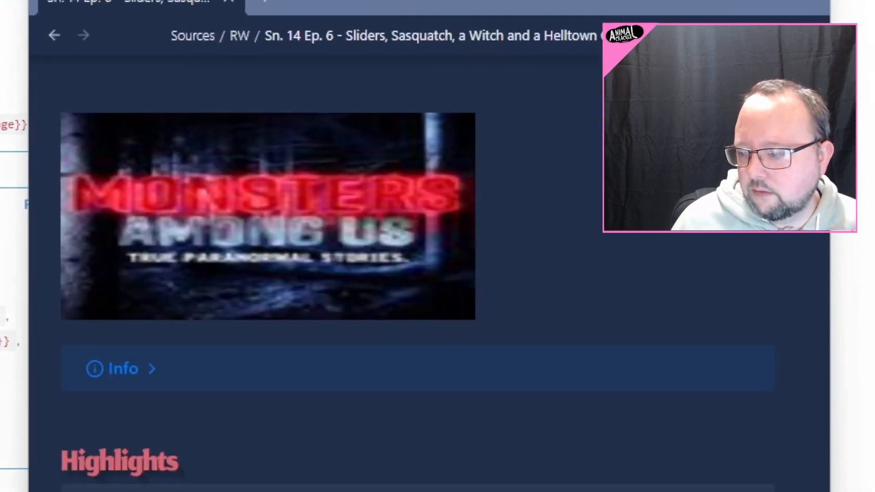
left_click(149, 369)
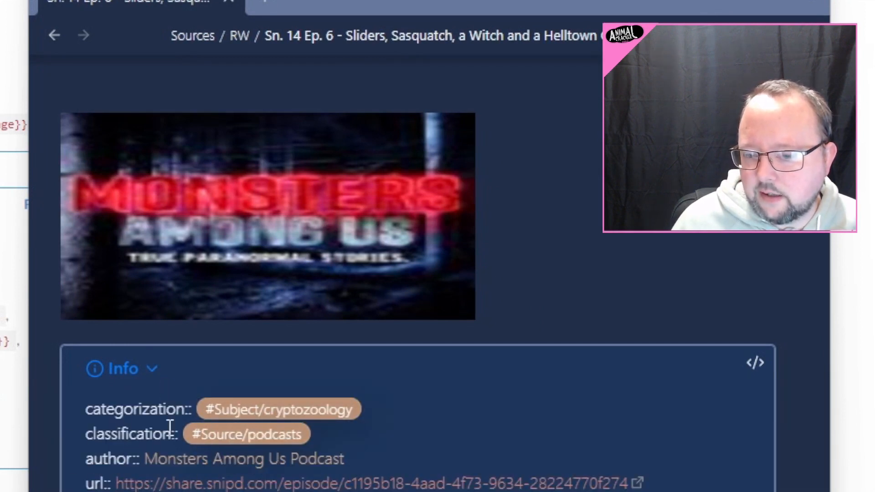
left_click(152, 368)
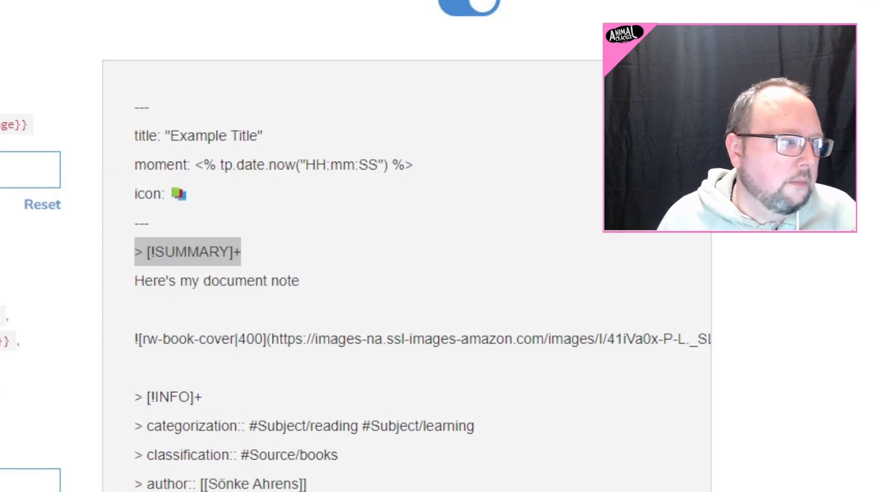
Deselect the summary line in the export preview and bring the Obsidian podcast note back over it.
left_click(215, 245)
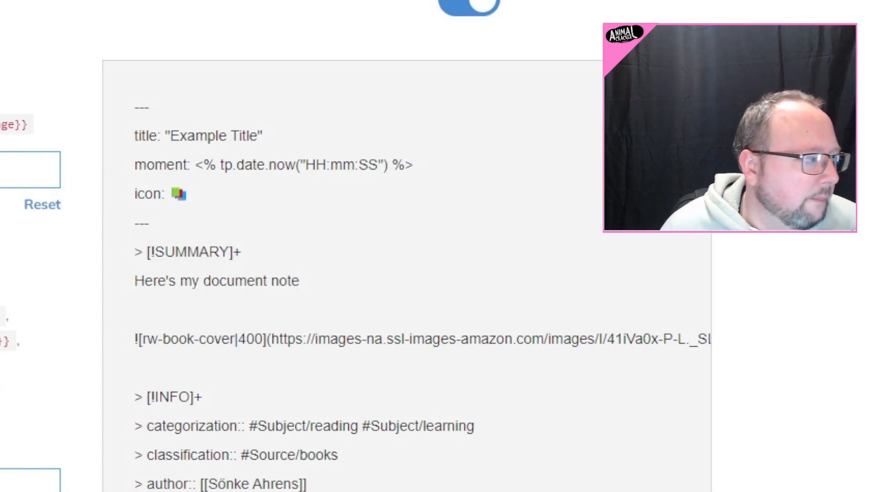
left_click_drag(0, 22, 312, 61)
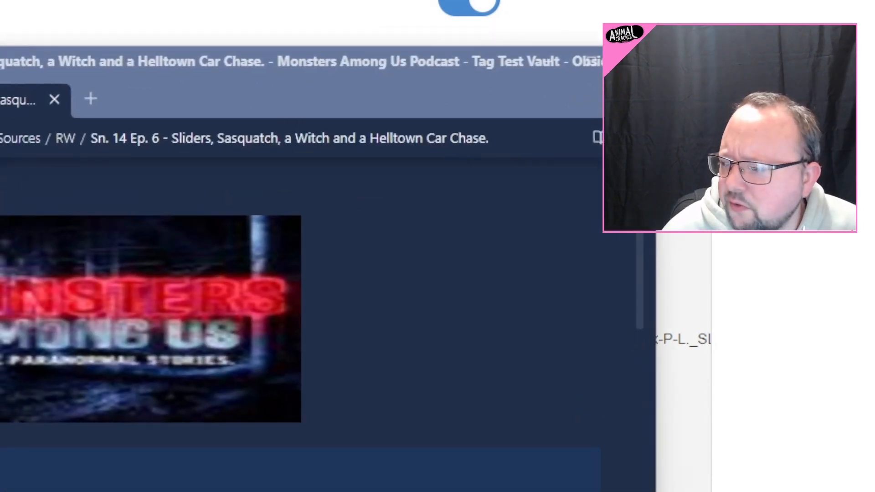
left_click_drag(26, 80, 185, 61)
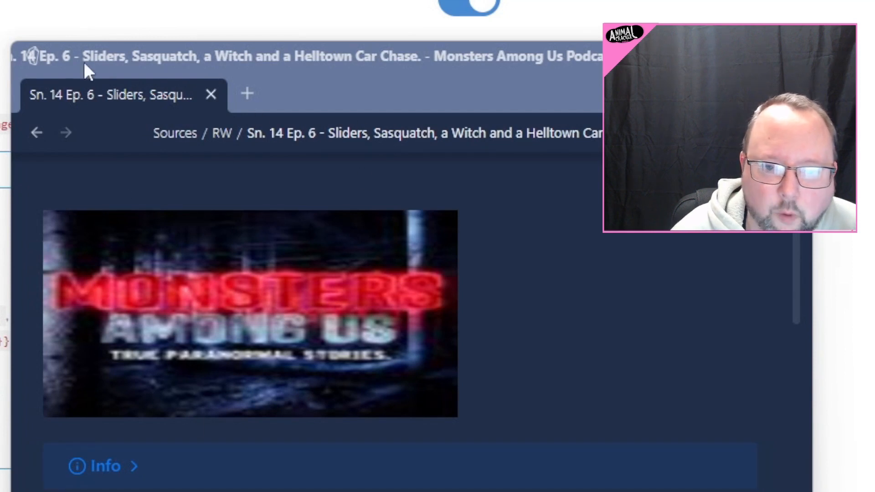
Move the Obsidian window off the export settings and examine the {{is_new_page}} variable listed for the page title.
left_click_drag(346, 56, 874, 55)
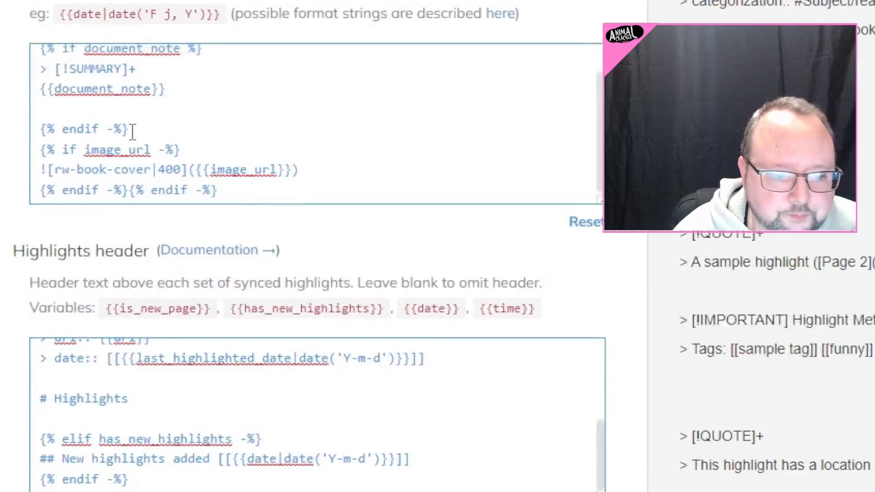
scroll(132, 235, "up", 2)
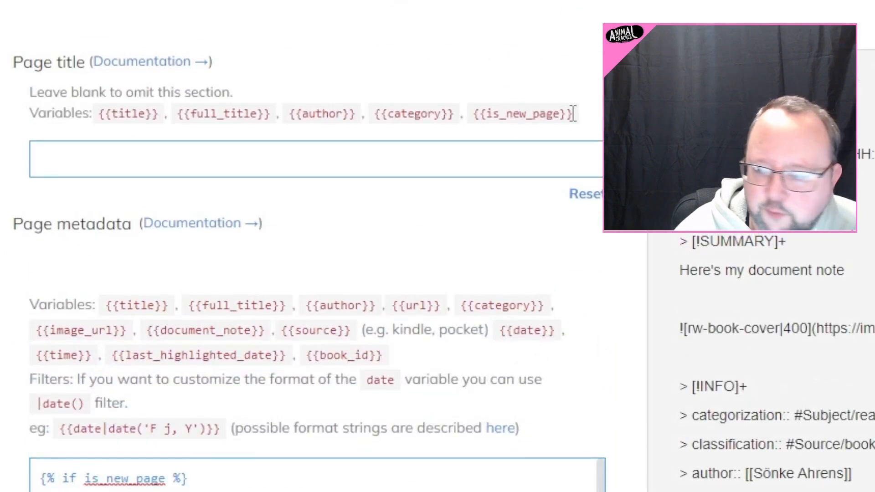
left_click_drag(574, 114, 463, 114)
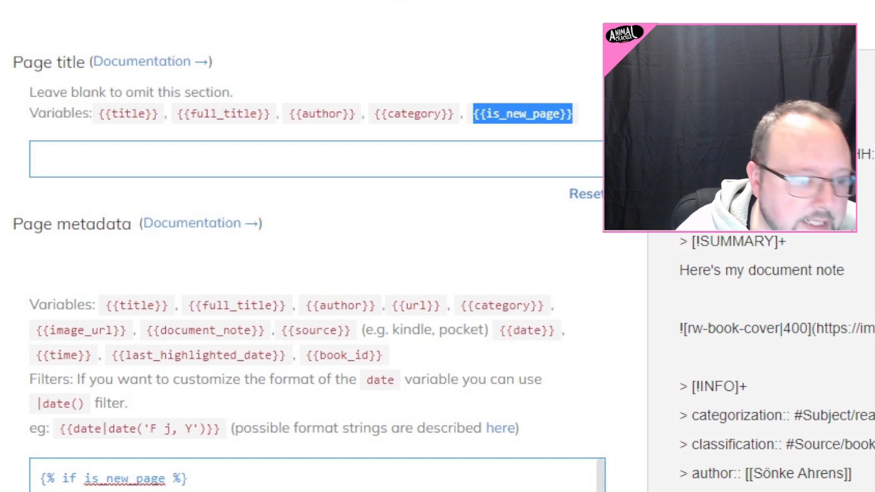
scroll(437, 246, "down", 6)
scroll(438, 246, "up", 1)
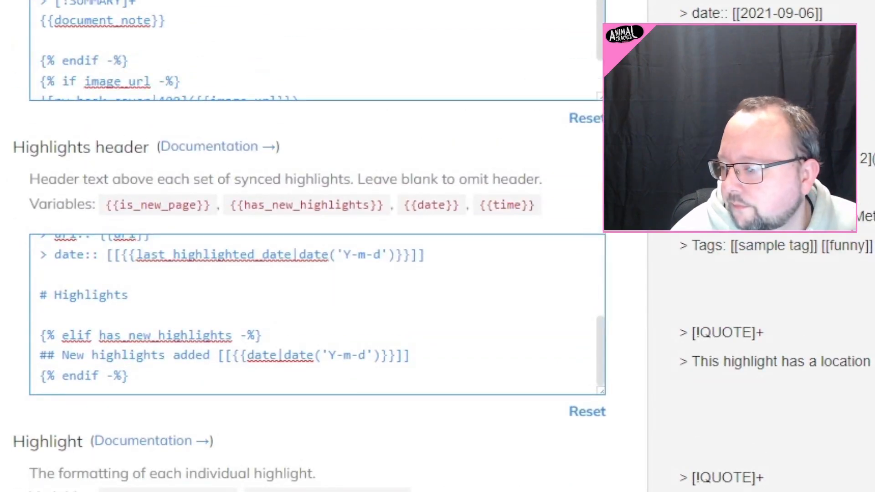
Examine the is_new_page condition and the rw-book-cover image line in the Page metadata template.
scroll(438, 246, "up", 5)
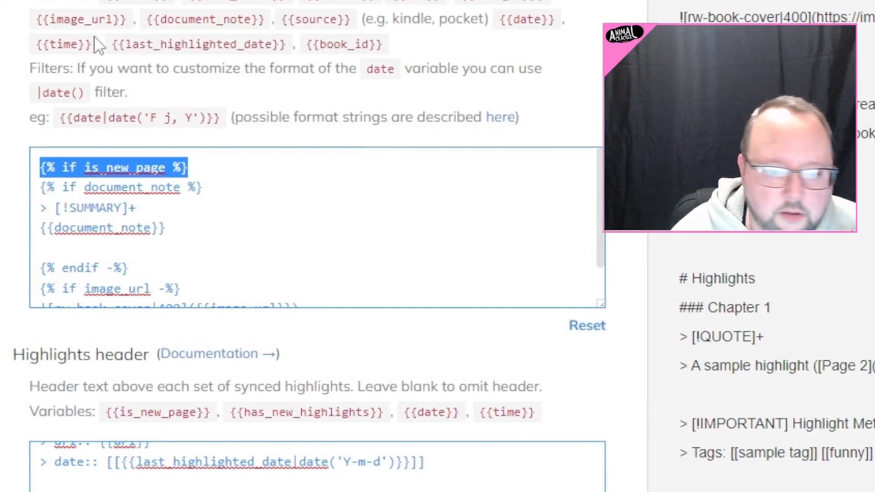
scroll(97, 45, "up", 2)
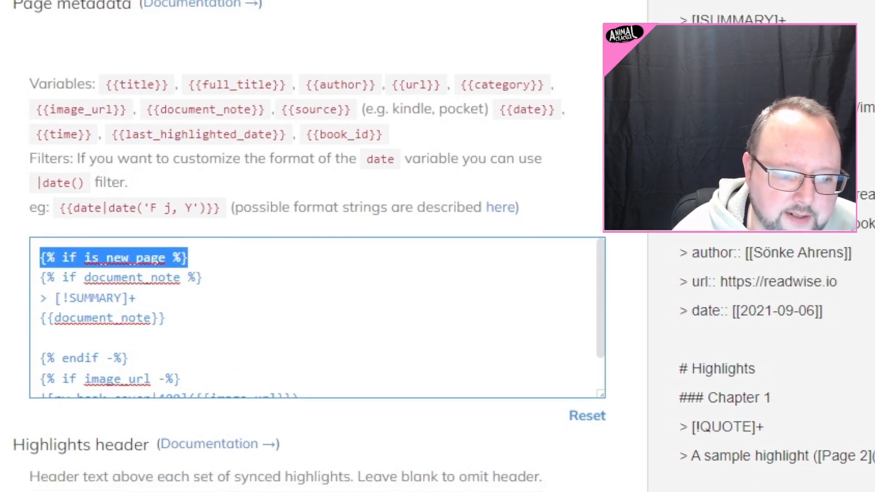
scroll(73, 86, "down", 4)
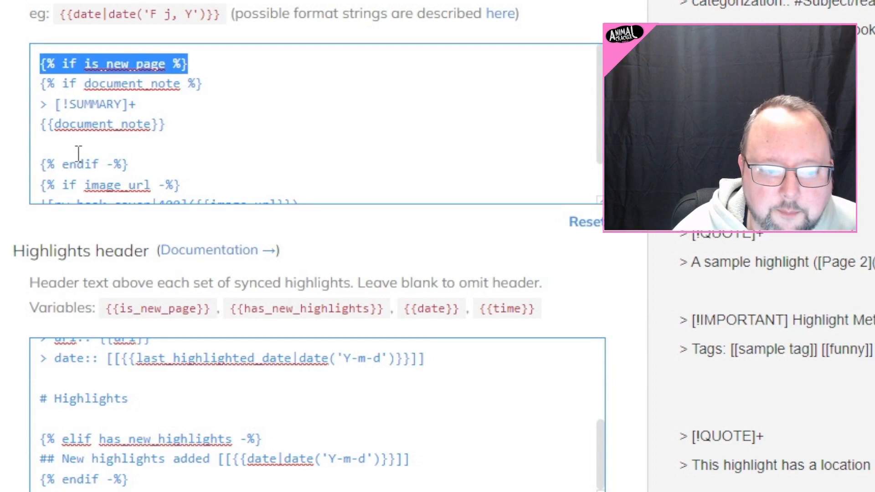
scroll(195, 128, "down", 1)
left_click_drag(314, 165, 18, 176)
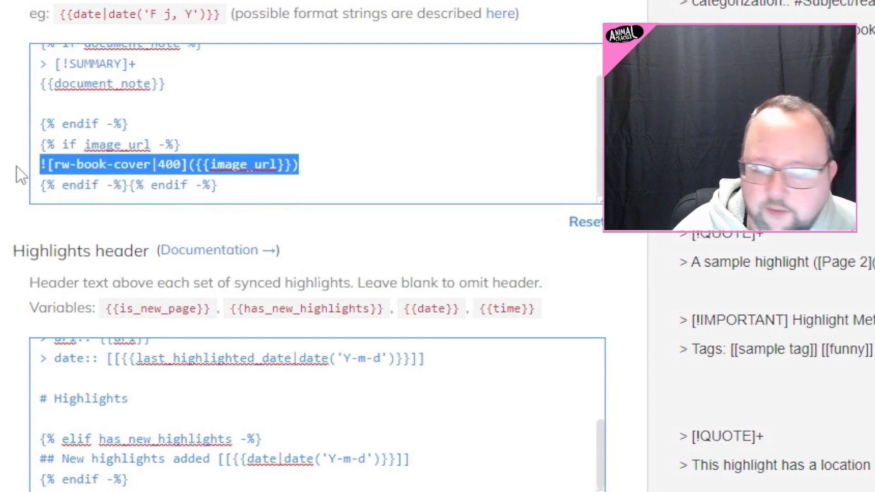
scroll(294, 127, "up", 1)
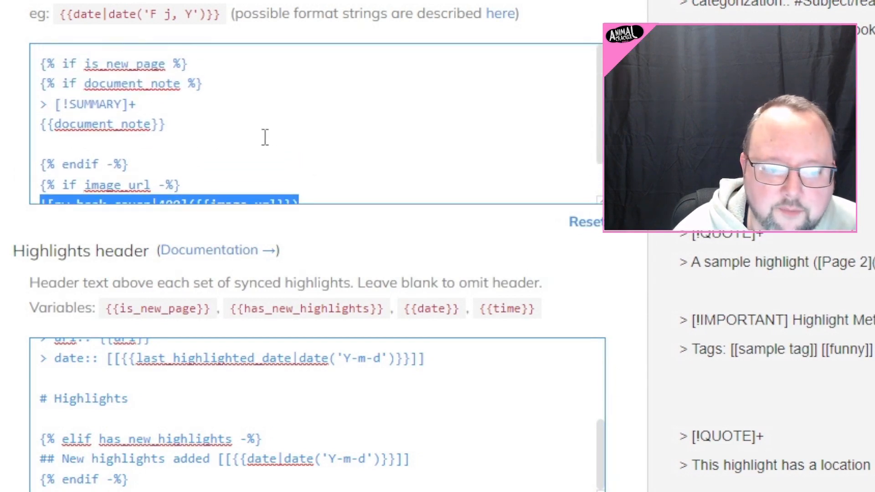
Examine the [!SUMMARY]+ callout line and the {{document_note}} line in the Page metadata template.
left_click_drag(177, 107, 39, 105)
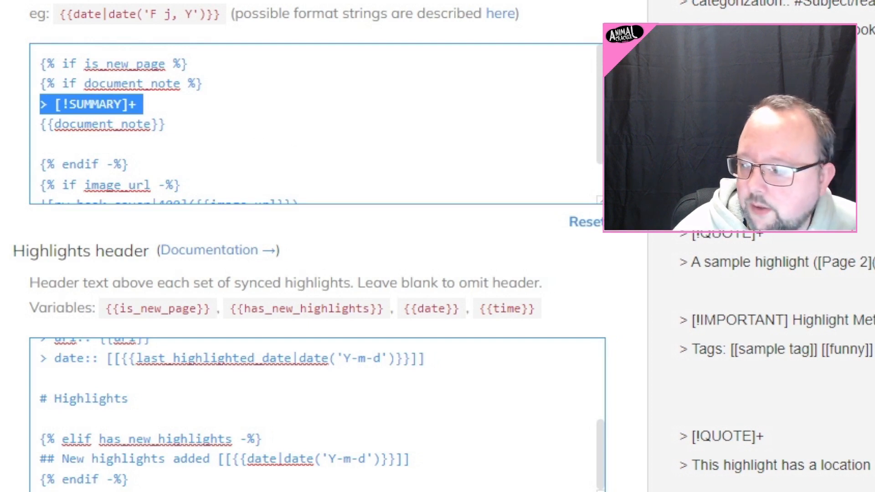
left_click_drag(188, 124, 45, 124)
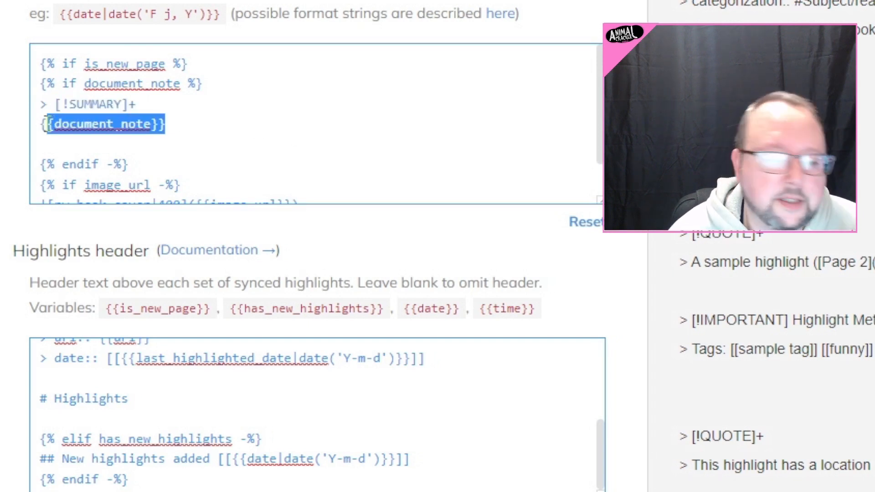
left_click_drag(164, 105, 40, 105)
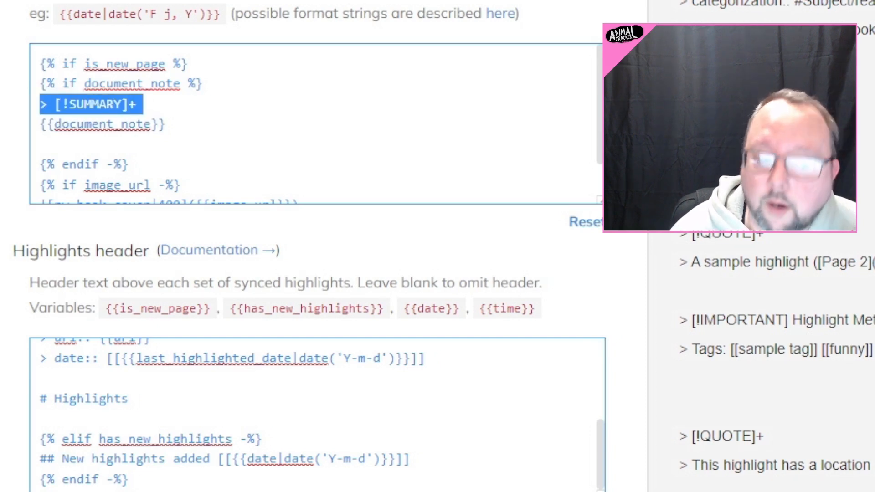
Review the {% if is_new_page %} condition and the template block it encloses, down to the cover image line.
left_click_drag(224, 53, 40, 64)
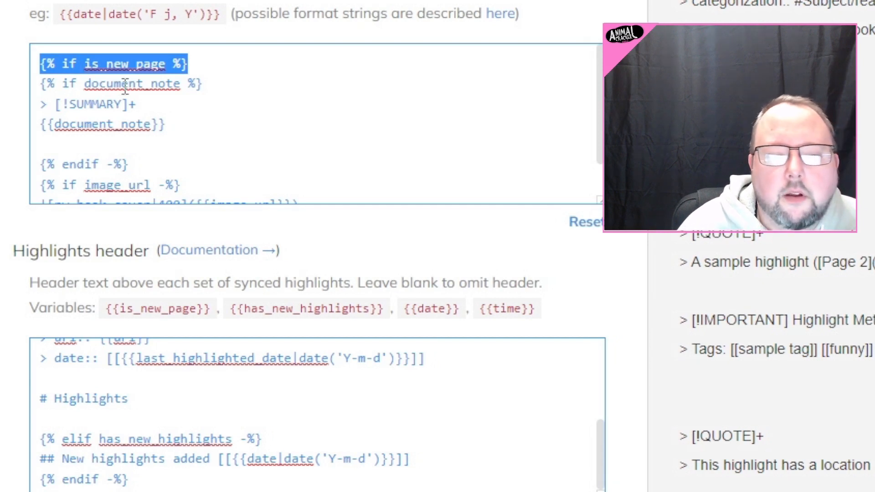
left_click(43, 86)
left_click_drag(43, 86, 303, 165)
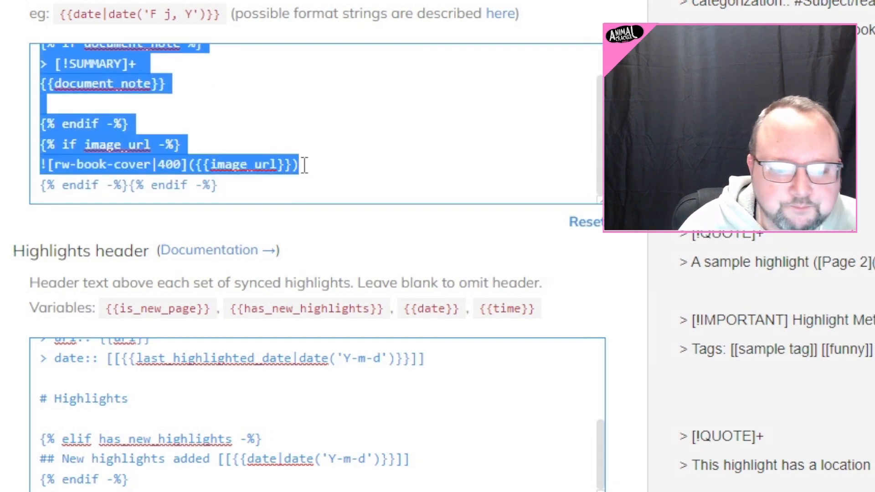
left_click(327, 131)
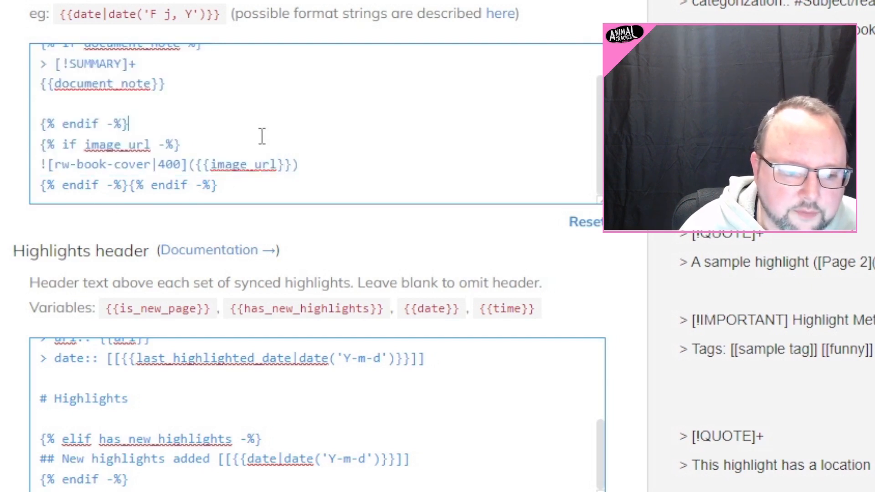
scroll(203, 125, "up", 1)
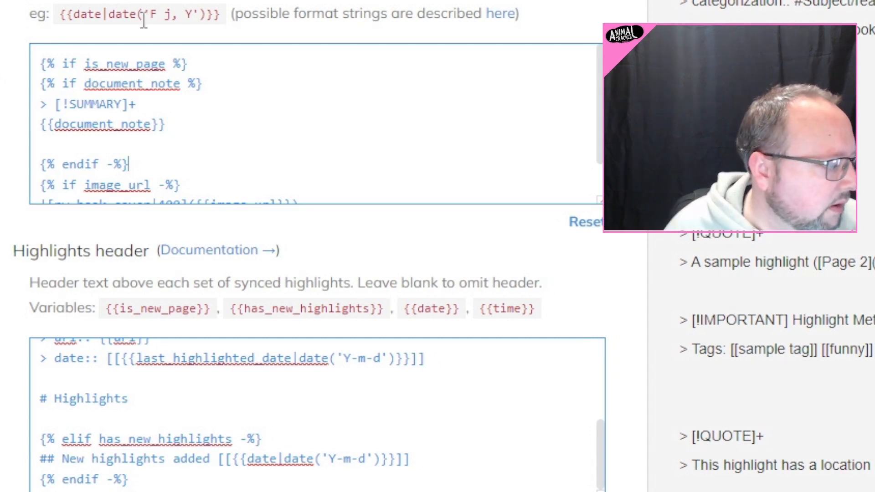
Compare the is_new_page condition with the nested document_note condition in the Page metadata template.
left_click_drag(44, 64, 201, 70)
left_click(254, 86)
scroll(257, 88, "down", 1)
scroll(233, 93, "up", 1)
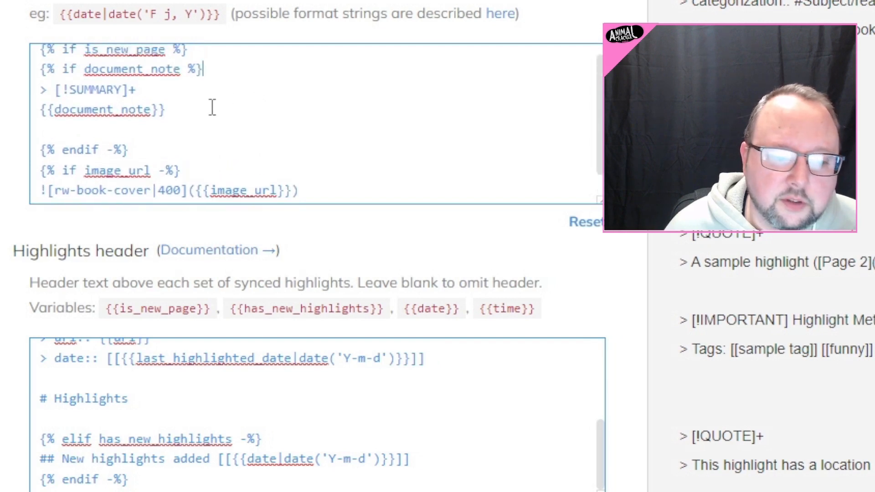
left_click_drag(92, 84, 195, 83)
left_click_drag(61, 84, 214, 93)
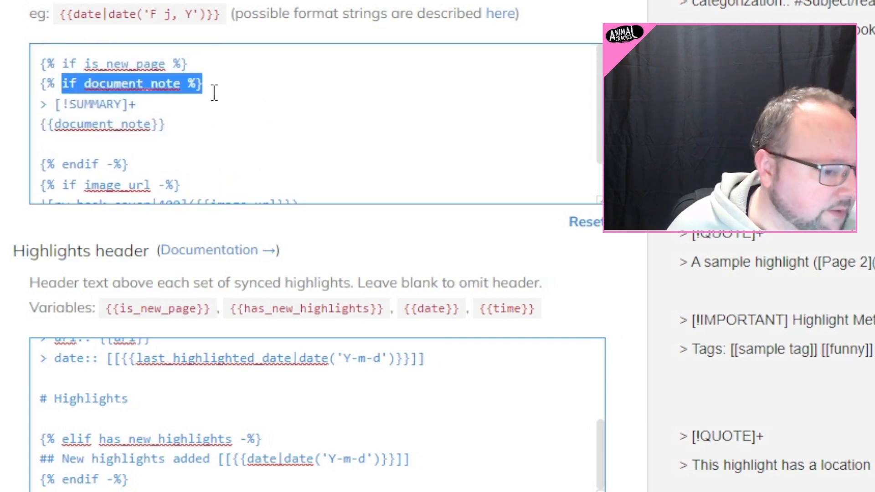
Prefix the {{document_note}} line under [!SUMMARY]+ with "> " so it belongs to the callout.
left_click_drag(40, 106, 137, 108)
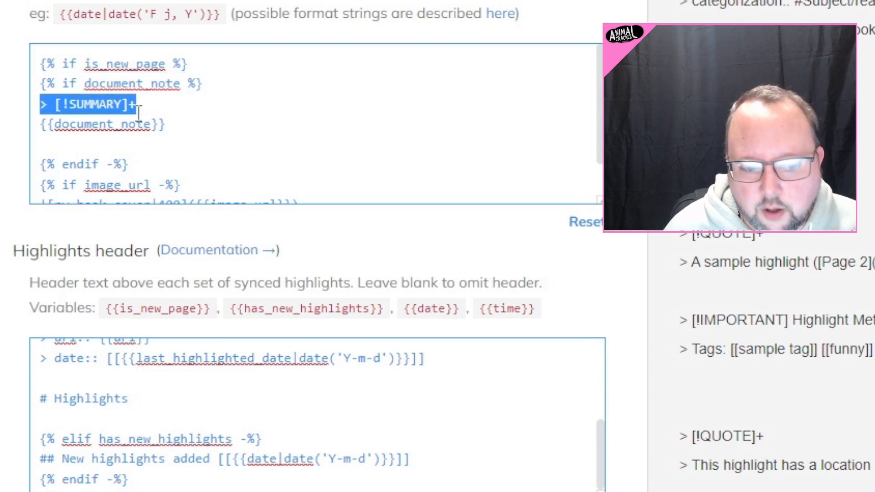
left_click_drag(41, 124, 182, 124)
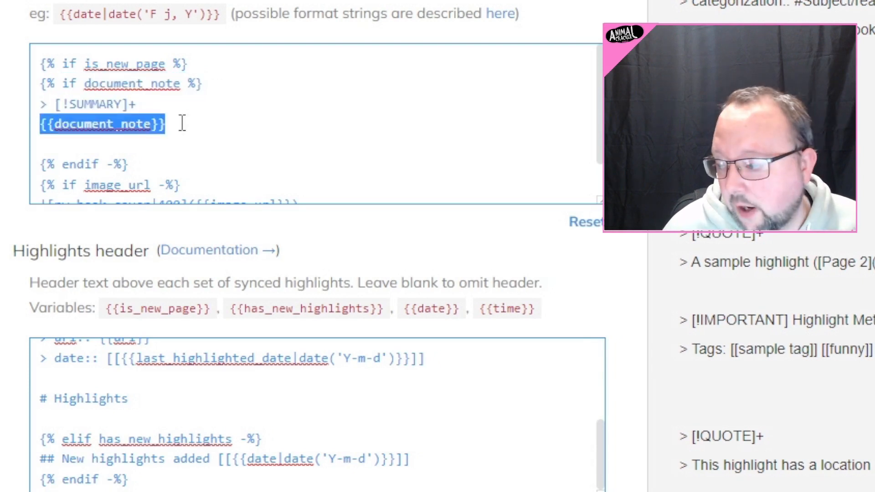
key("Home")
type(">")
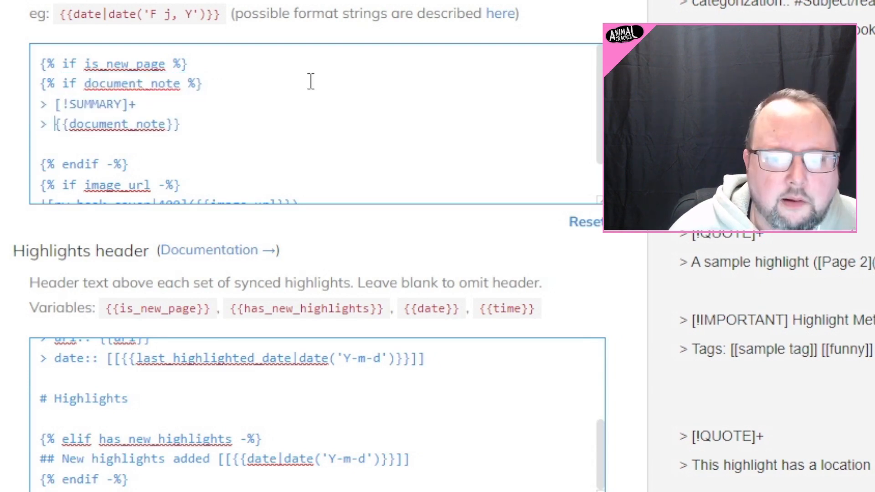
Review the document_note and image_url conditional blocks, and the whole Page metadata template through its closing endif.
scroll(309, 83, "down", 2)
left_click_drag(132, 124, 17, 93)
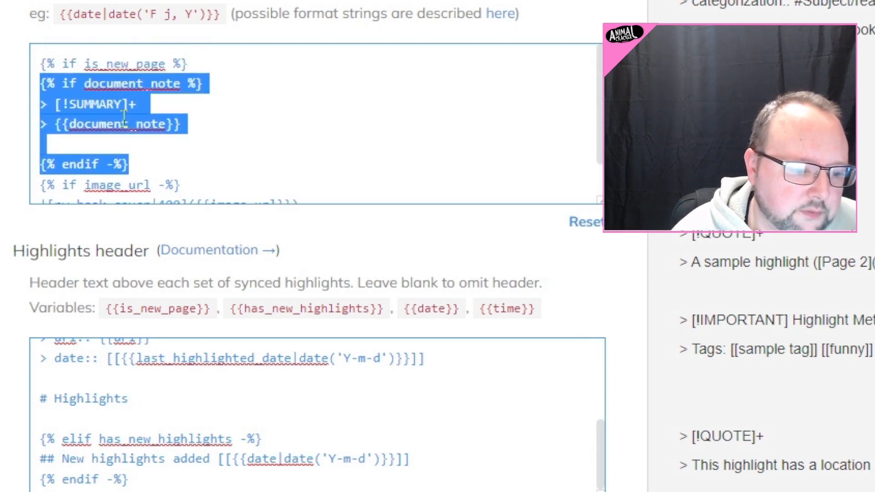
scroll(236, 117, "down", 2)
left_click_drag(50, 145, 205, 146)
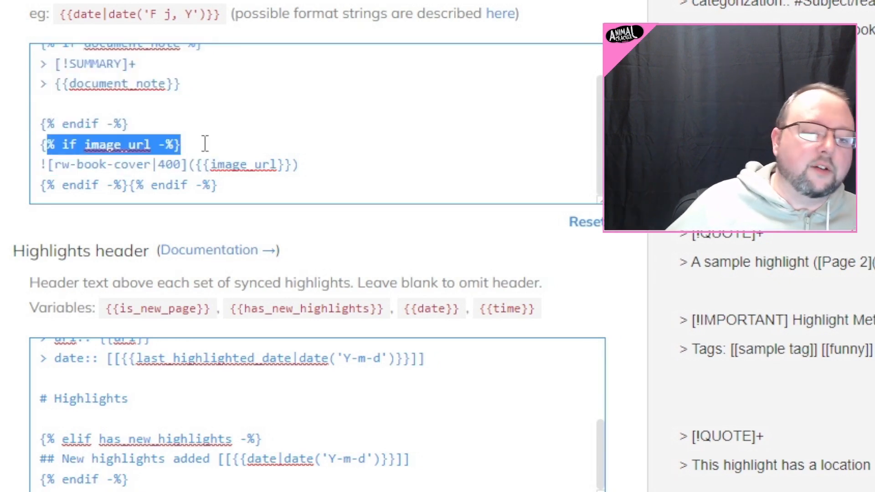
left_click_drag(43, 163, 337, 172)
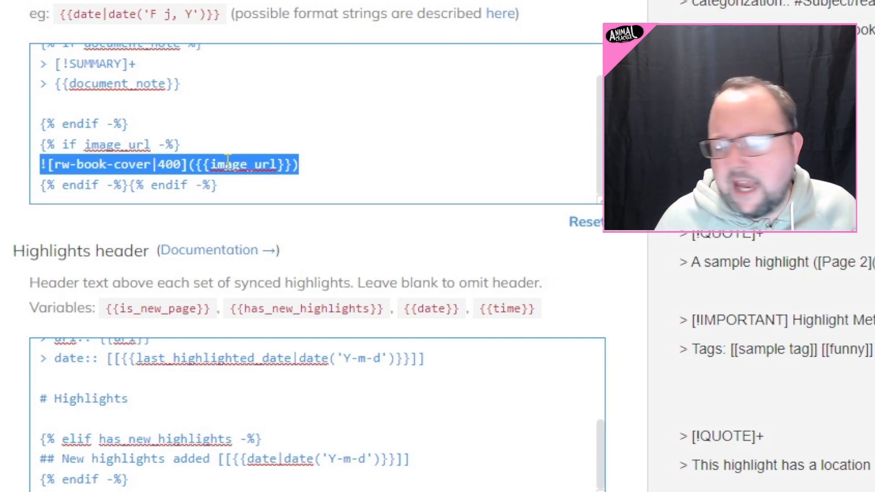
left_click_drag(121, 185, 5, 165)
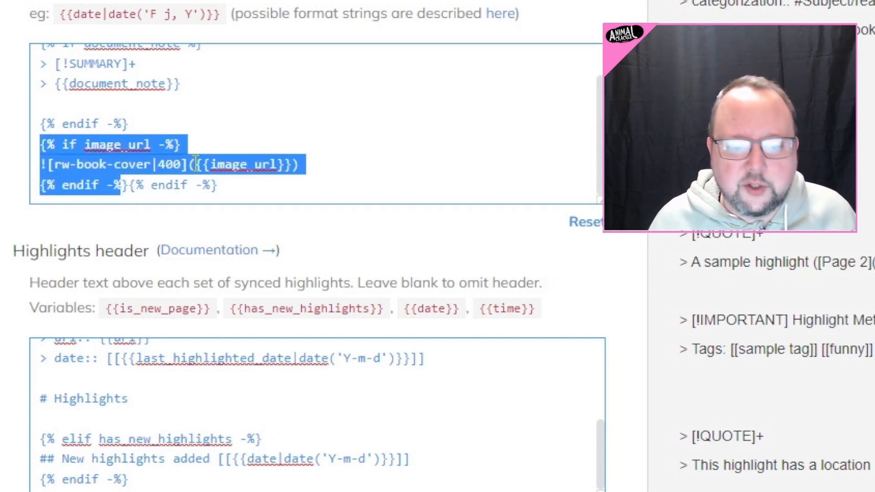
left_click_drag(234, 185, 40, 41)
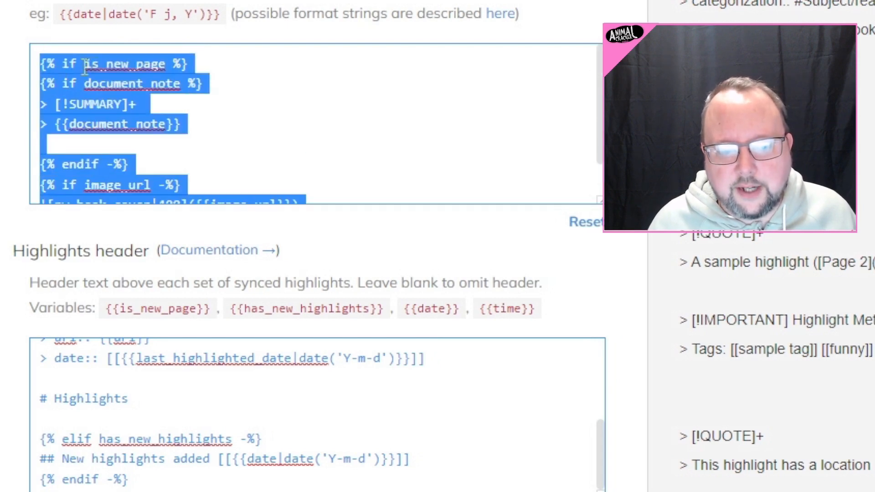
left_click(228, 132)
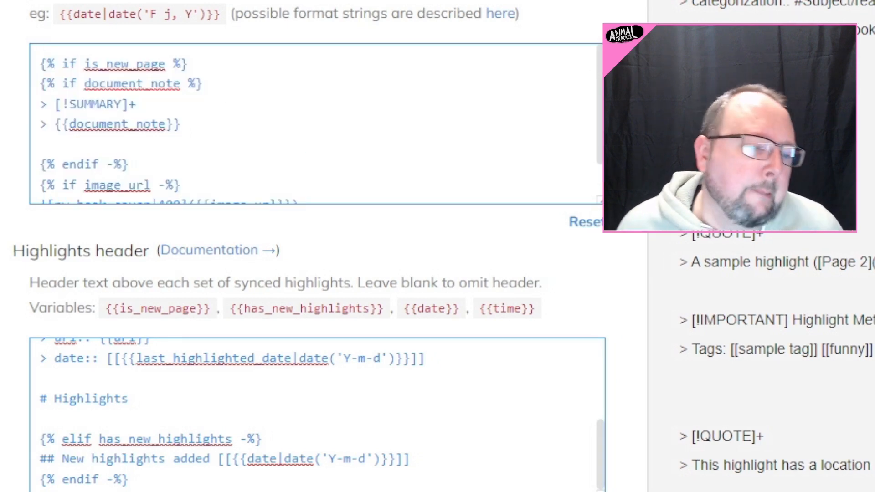
Examine the [!INFO]+ callout line and its plus sign in the export preview.
scroll(319, 246, "down", 2)
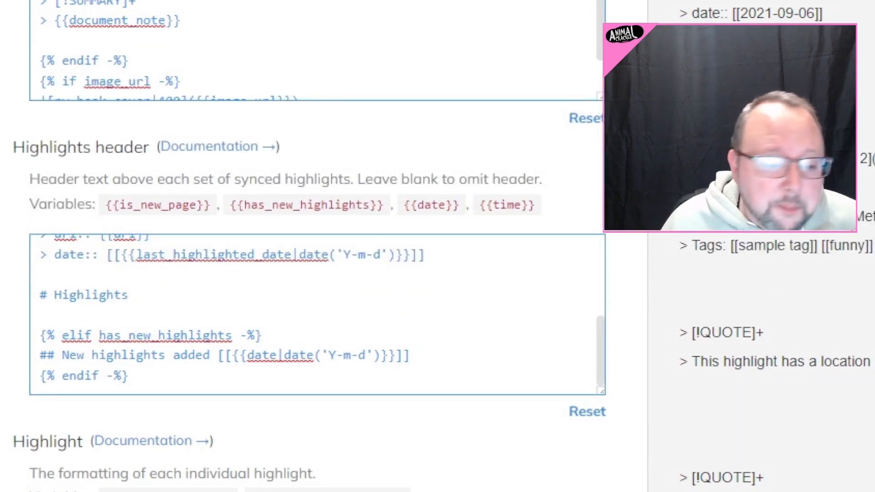
scroll(319, 246, "down", 8)
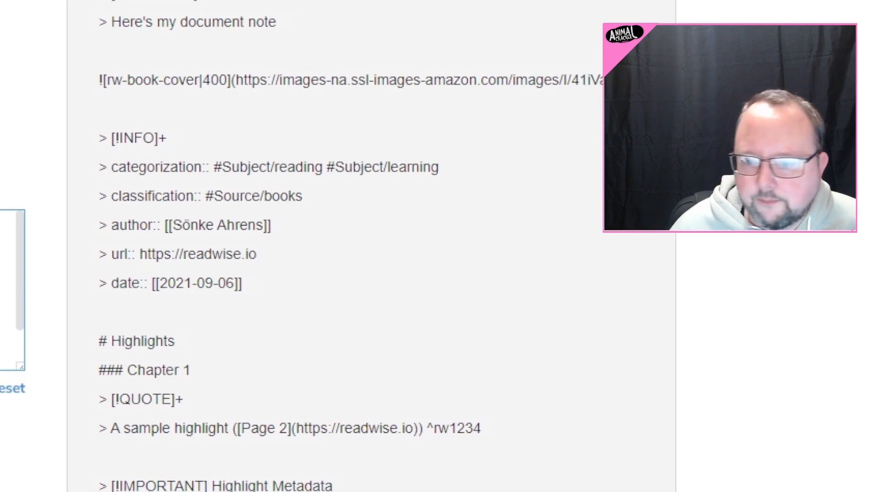
left_click_drag(174, 137, 55, 137)
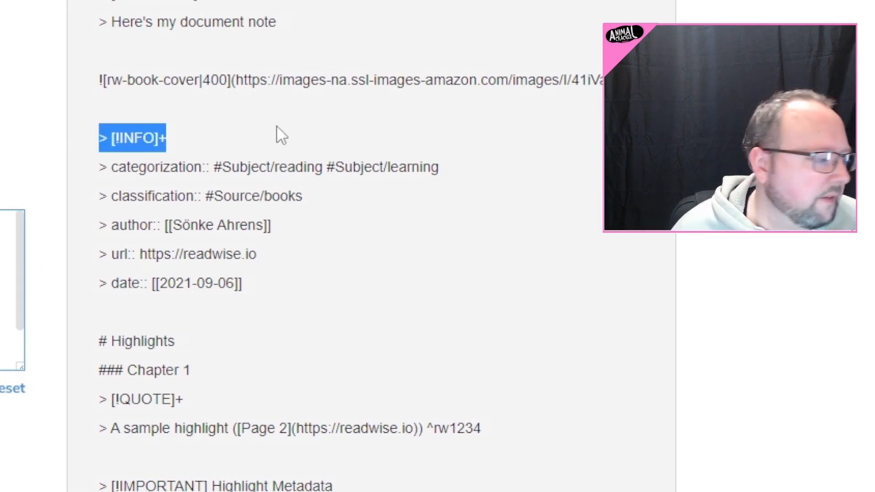
left_click(246, 144)
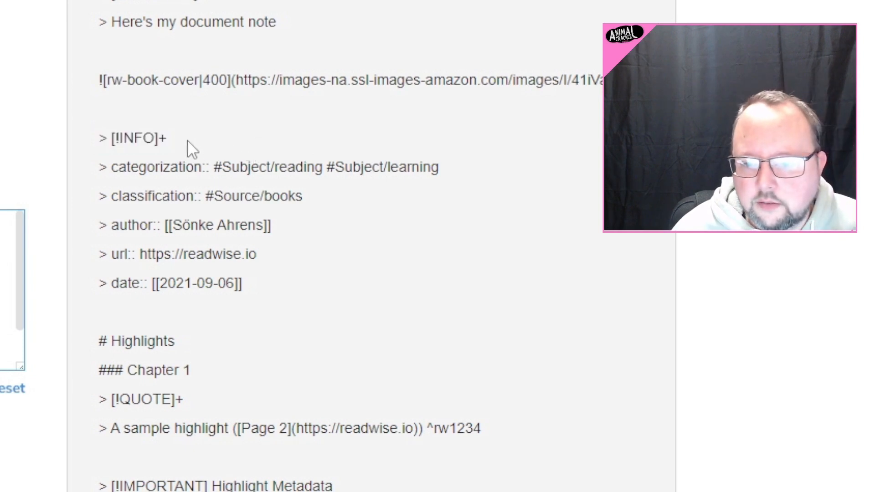
left_click_drag(167, 139, 161, 136)
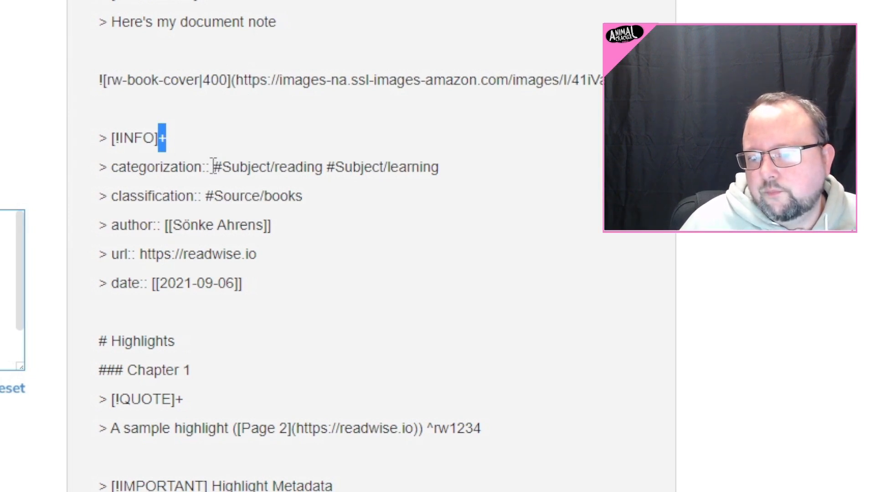
Examine the categorization line and its #Subject tags in the preview's info callout.
left_click_drag(212, 166, 475, 178)
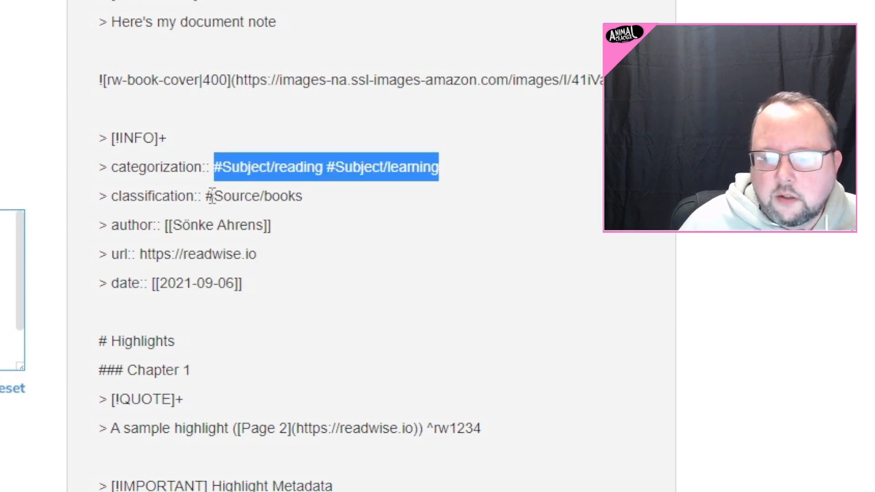
left_click_drag(231, 166, 132, 168)
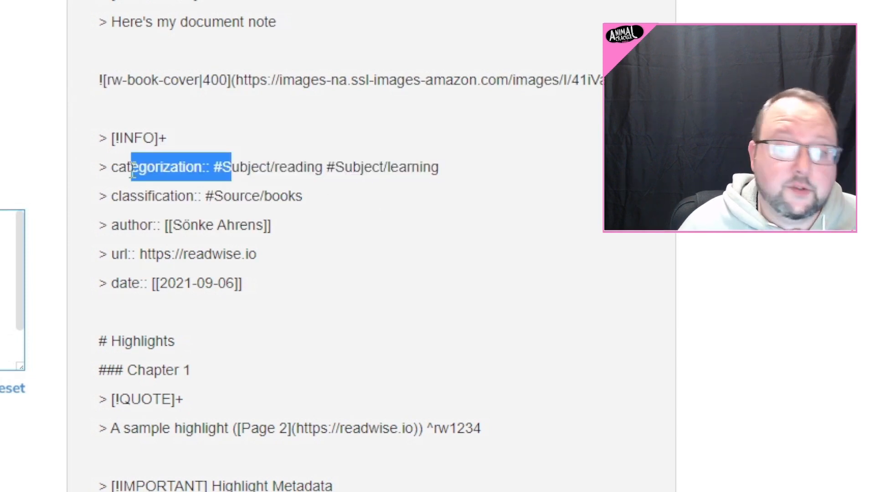
left_click(298, 200)
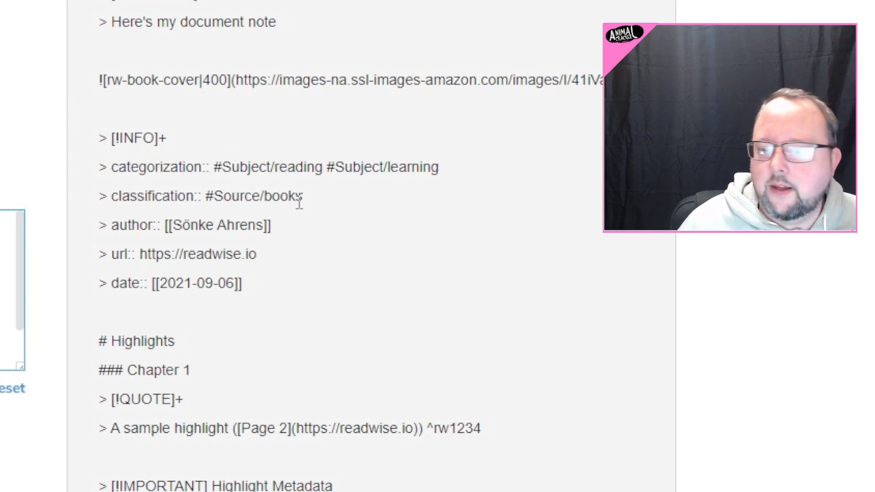
Examine the classification, author, url and date lines of the [!INFO]+ callout in the export preview.
left_click_drag(294, 201, 129, 203)
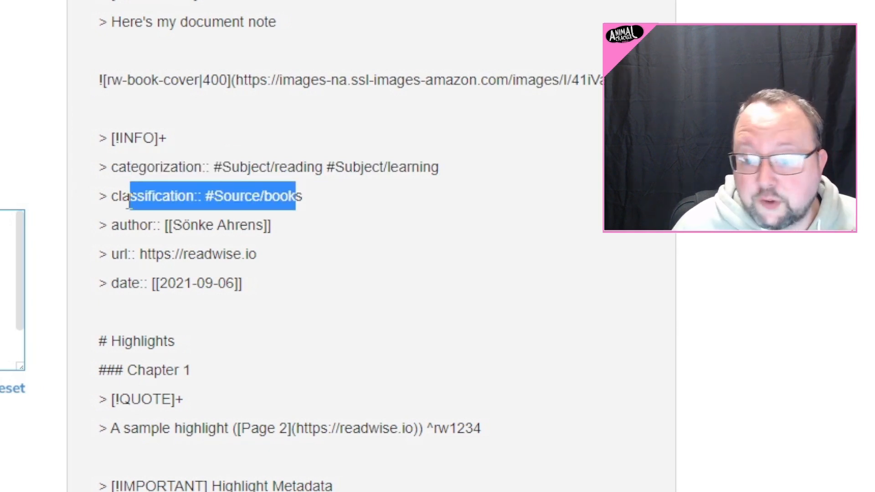
left_click(312, 205)
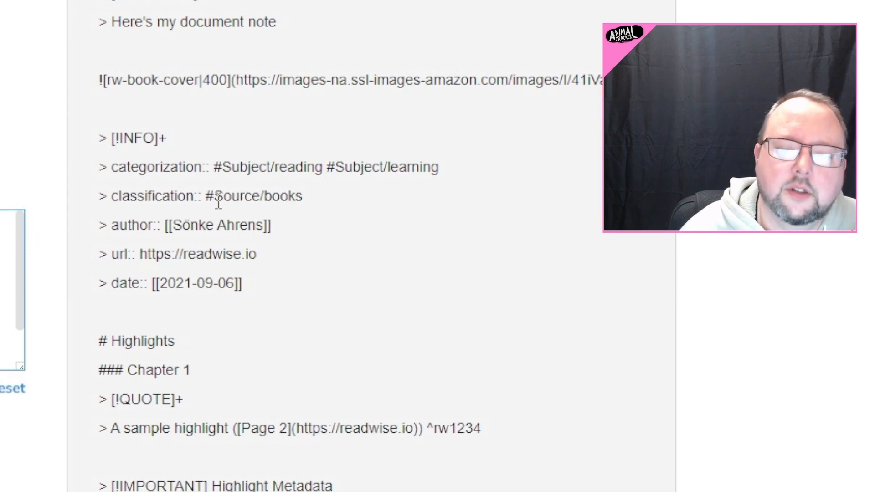
left_click_drag(164, 223, 99, 225)
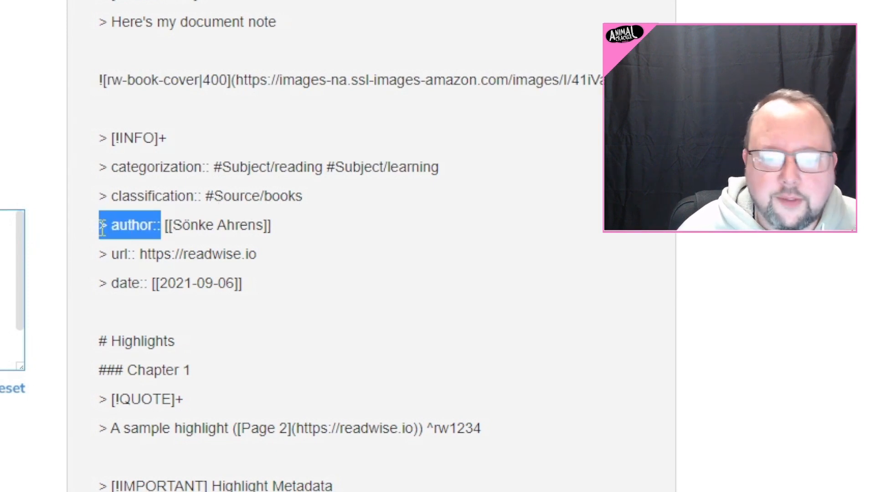
left_click_drag(272, 226, 217, 225)
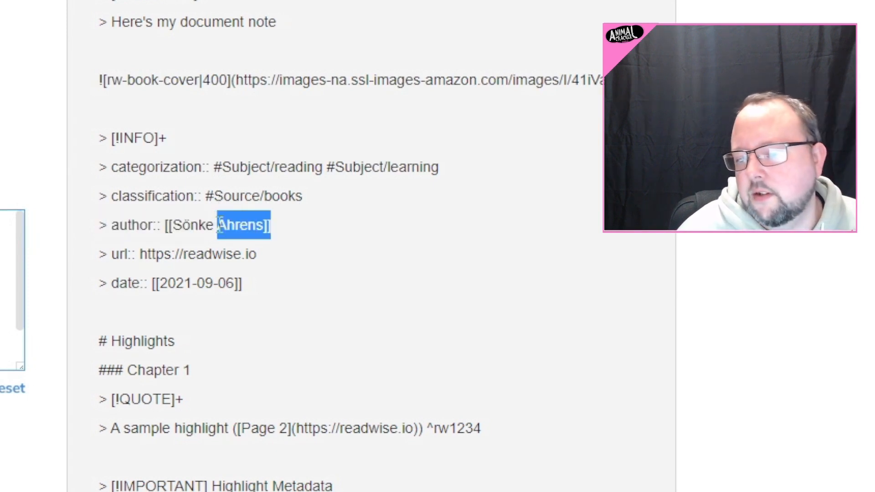
left_click_drag(139, 254, 153, 285)
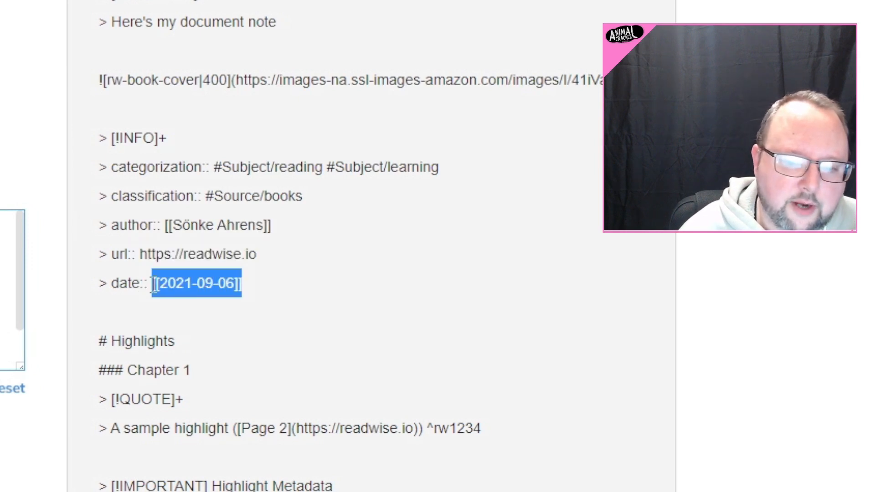
Examine the [!INFO]+ line and the start of the categorization line's tag loop in the Highlights header template.
scroll(154, 285, "down", 3)
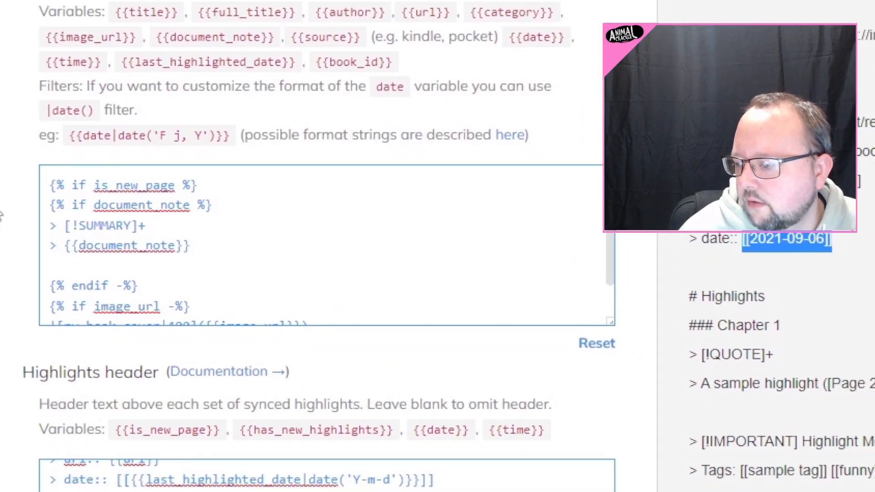
left_click_drag(178, 105, 42, 107)
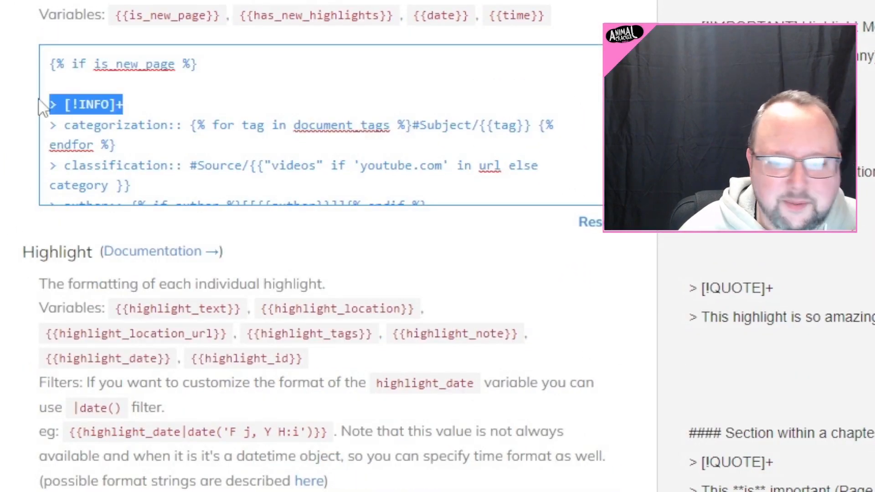
left_click(112, 103)
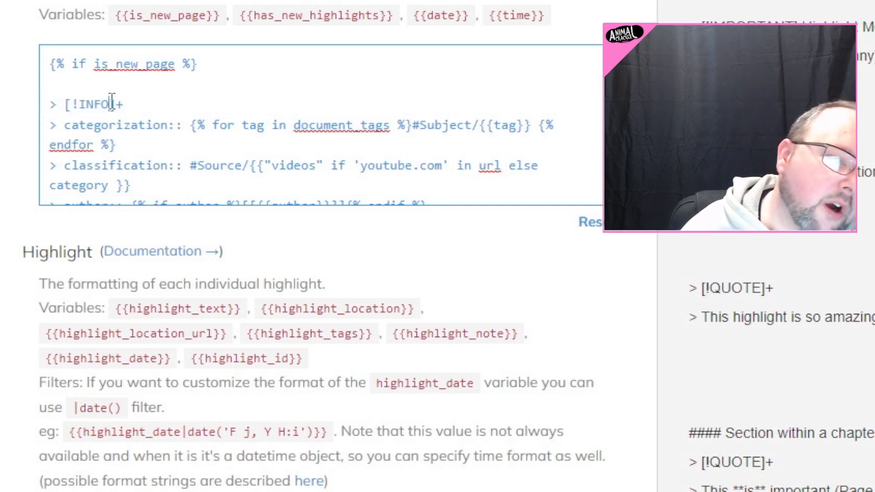
left_click_drag(57, 126, 47, 126)
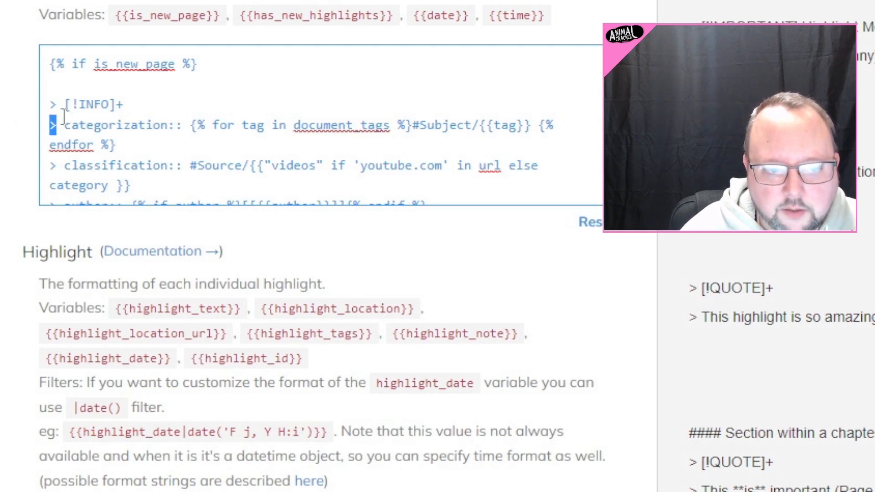
left_click_drag(74, 125, 191, 125)
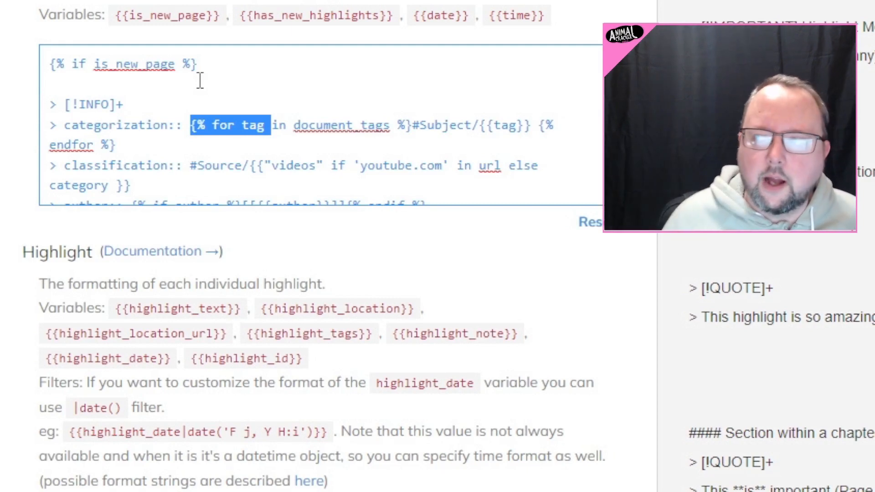
left_click(338, 100)
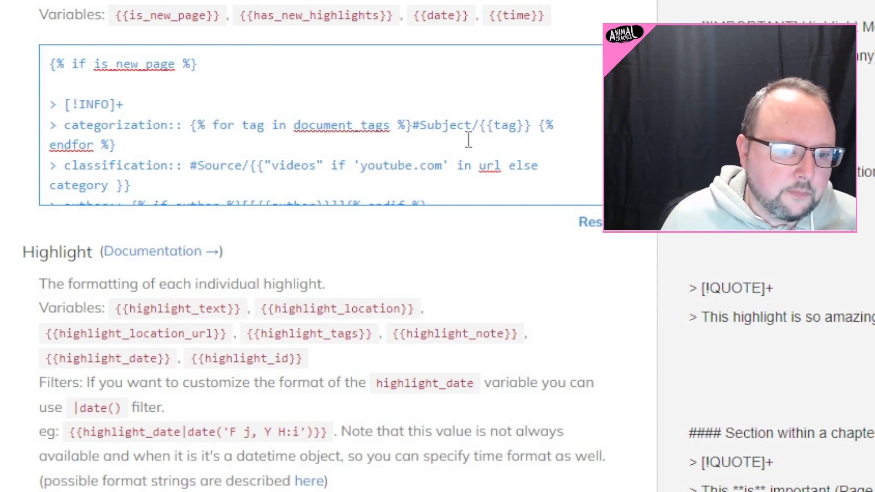
left_click(413, 132)
left_click_drag(414, 132, 532, 132)
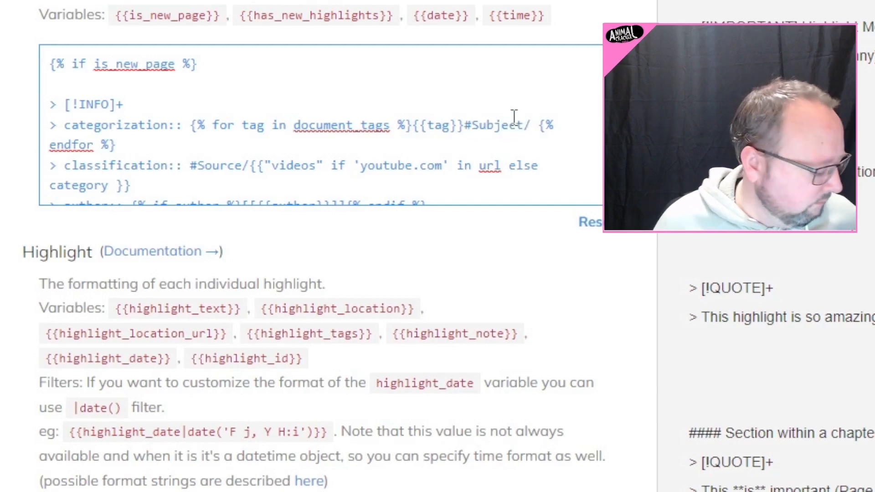
key("ctrl+z")
left_click(528, 132)
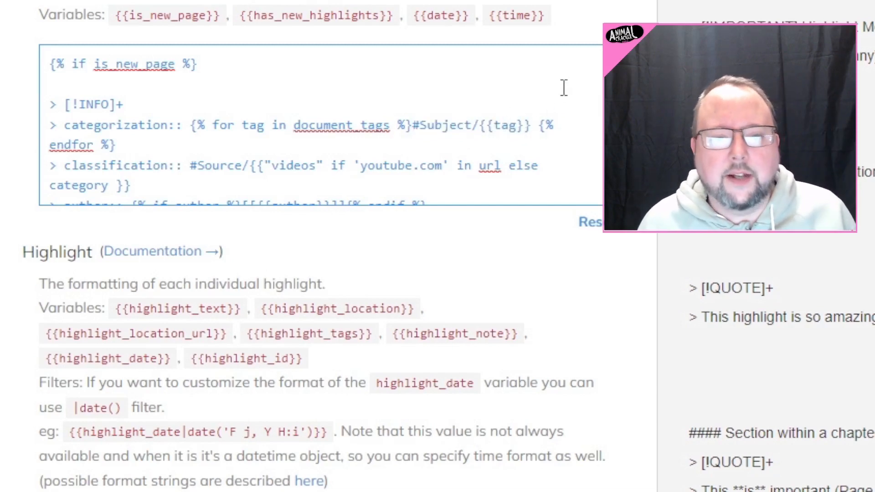
Examine the categorization line's for loop over document_tags, from the #Subject/{{tag}} output through the closing endfor.
left_click_drag(564, 84, 555, 106)
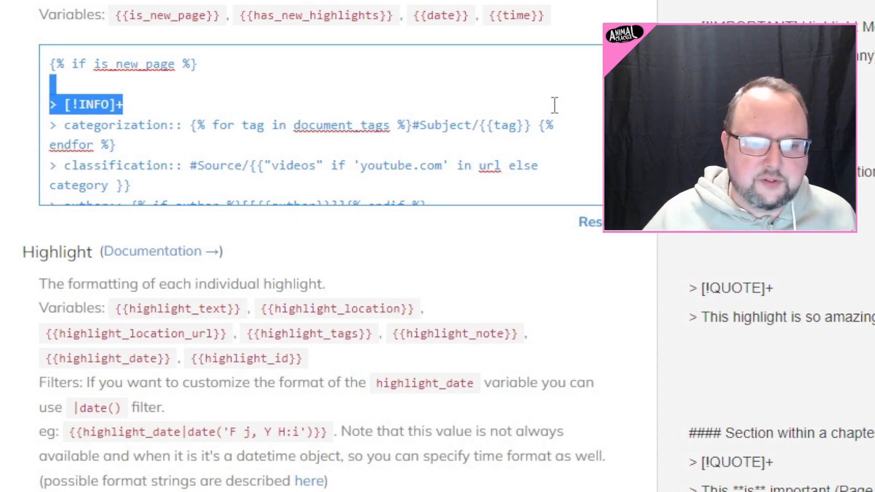
left_click(421, 123)
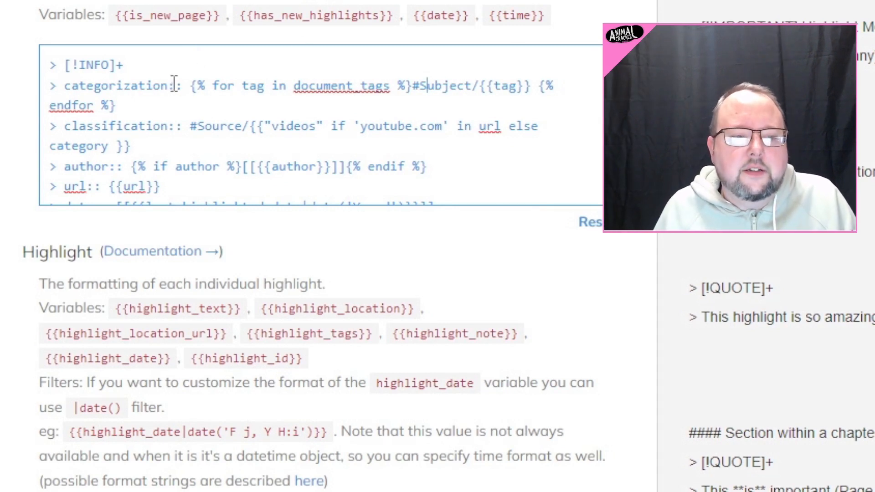
left_click_drag(213, 87, 235, 91)
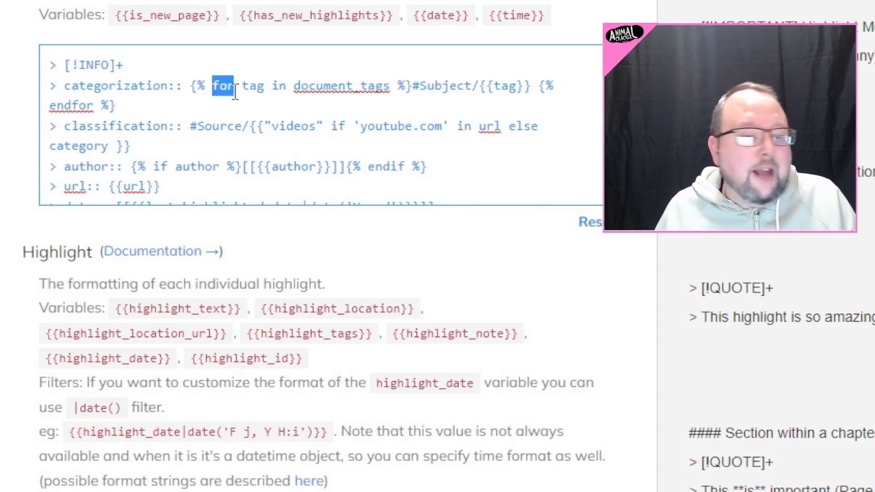
key("shift+End")
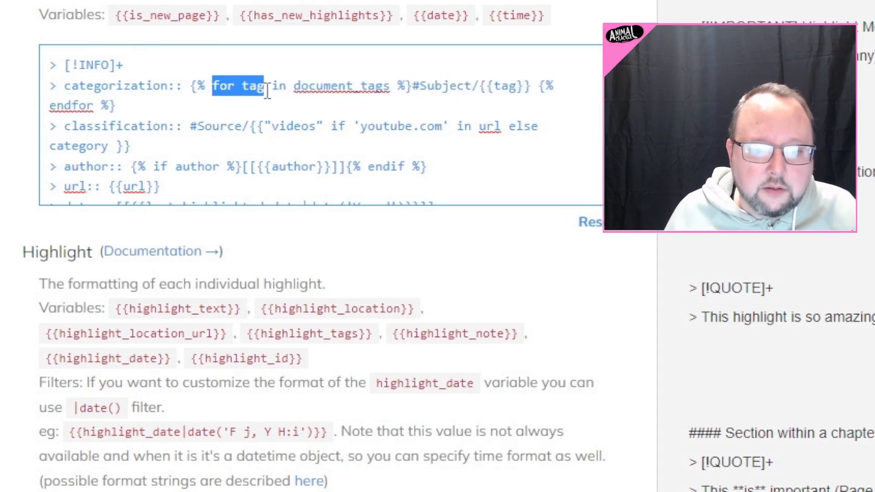
mouse_move(412, 85)
left_mouse_down()
mouse_move(547, 88)
mouse_move(410, 102)
left_mouse_up()
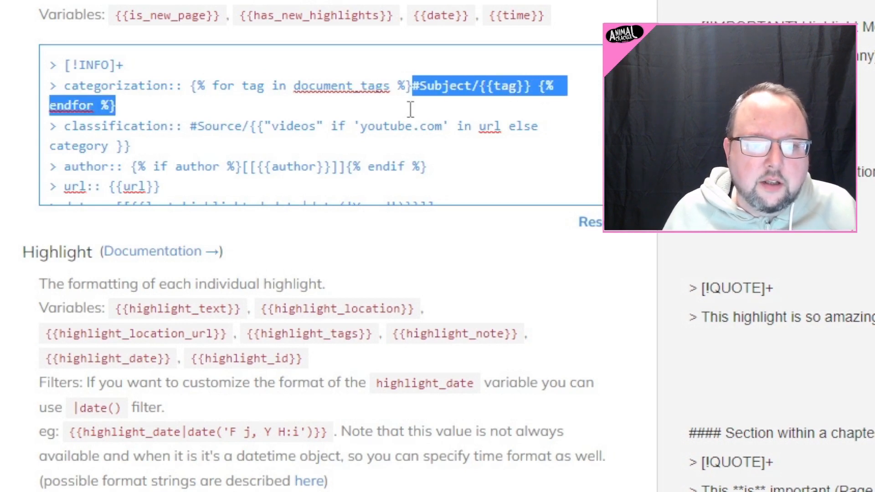
left_click(424, 83)
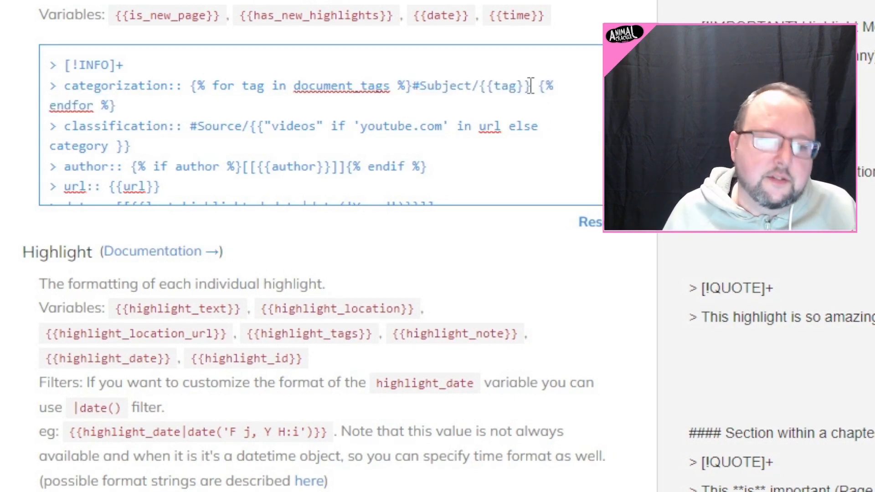
left_click_drag(539, 88, 537, 87)
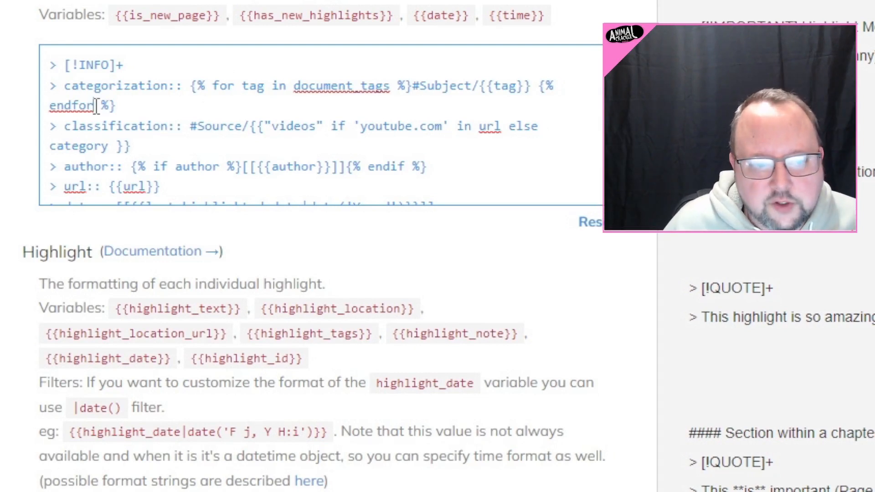
left_click_drag(95, 106, 46, 103)
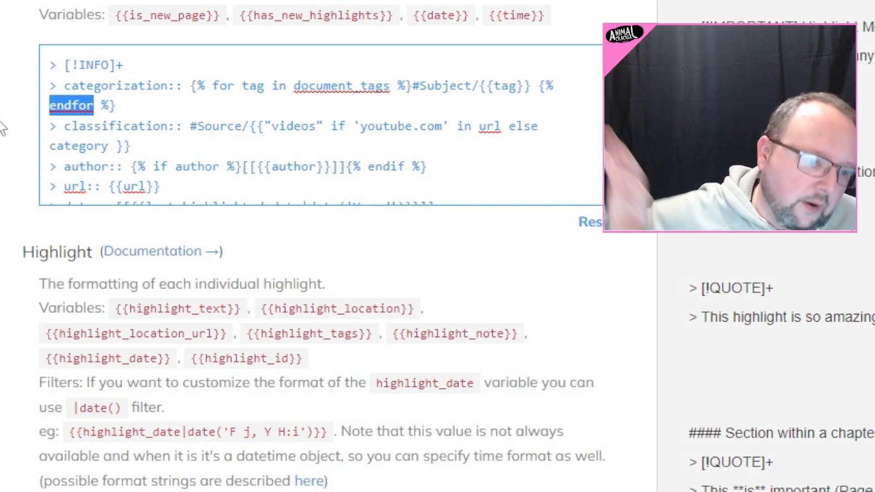
Examine the classification line's #Source/ prefix and the full inline expression that supplies the source type.
left_click(256, 126)
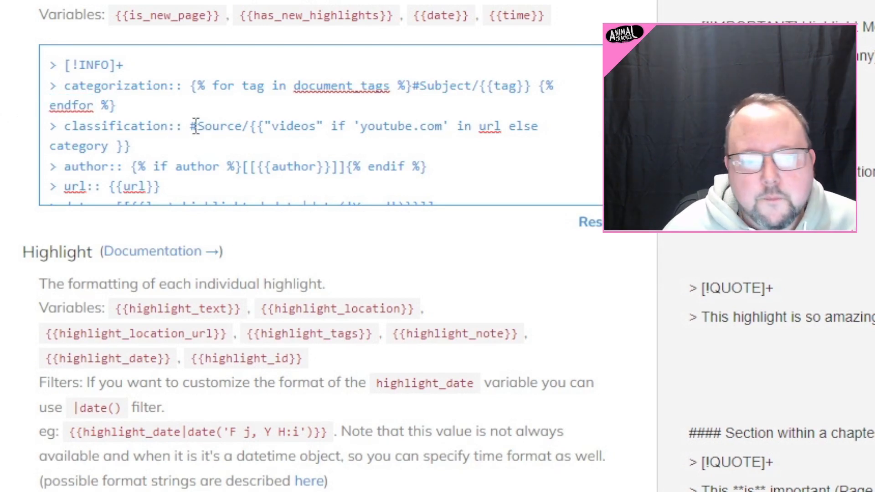
left_click_drag(190, 126, 254, 122)
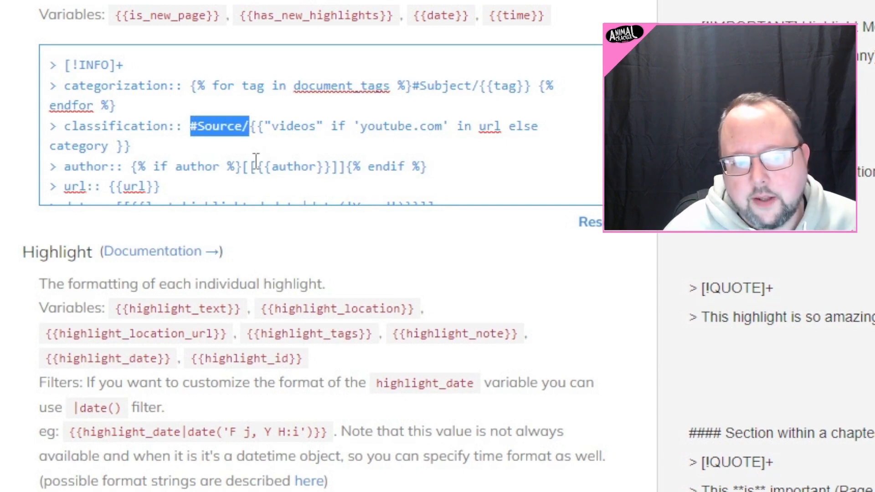
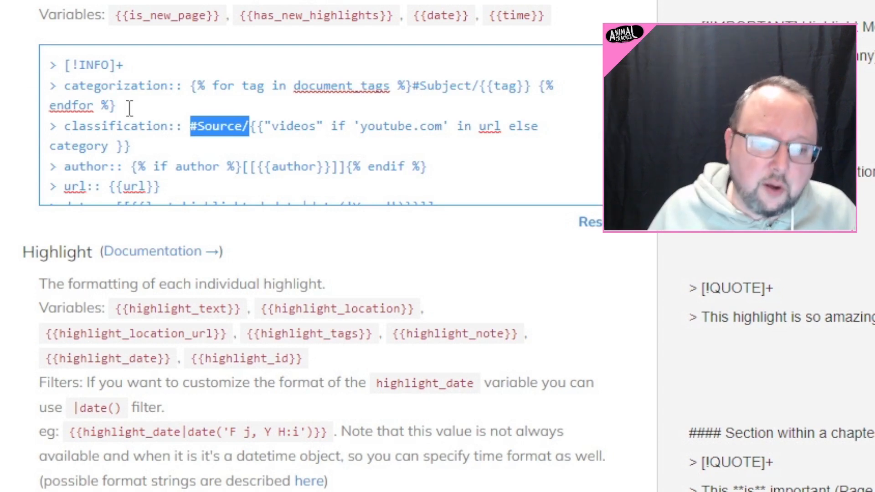
left_click(315, 132)
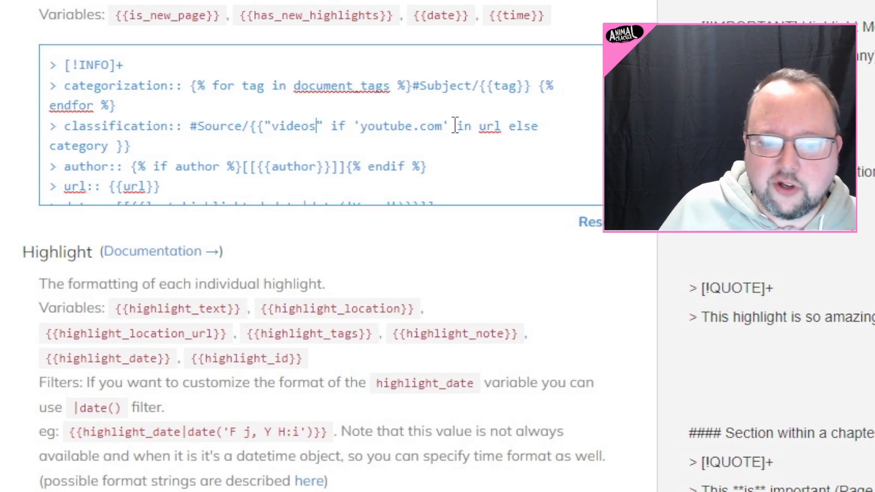
left_click(250, 127)
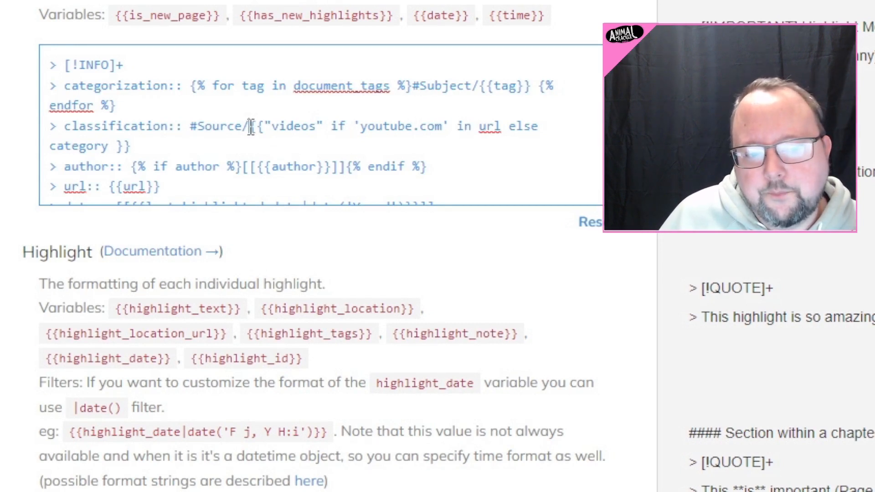
left_click_drag(251, 127, 415, 126)
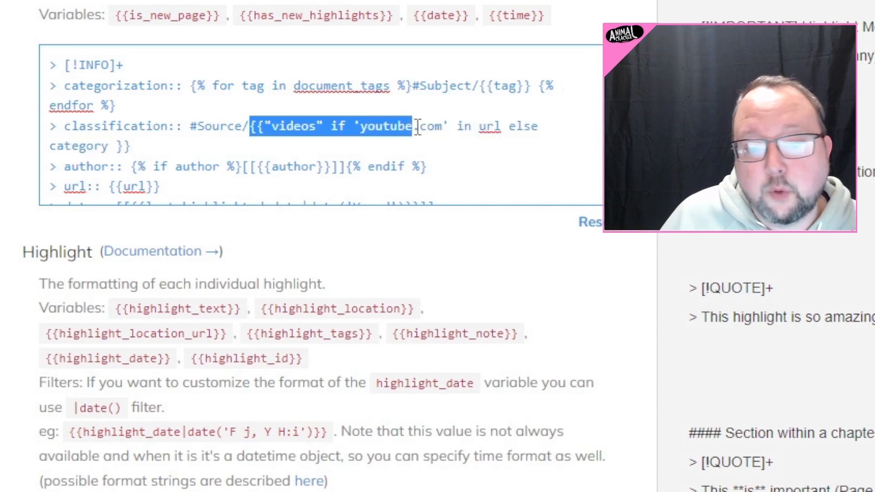
left_click(464, 125)
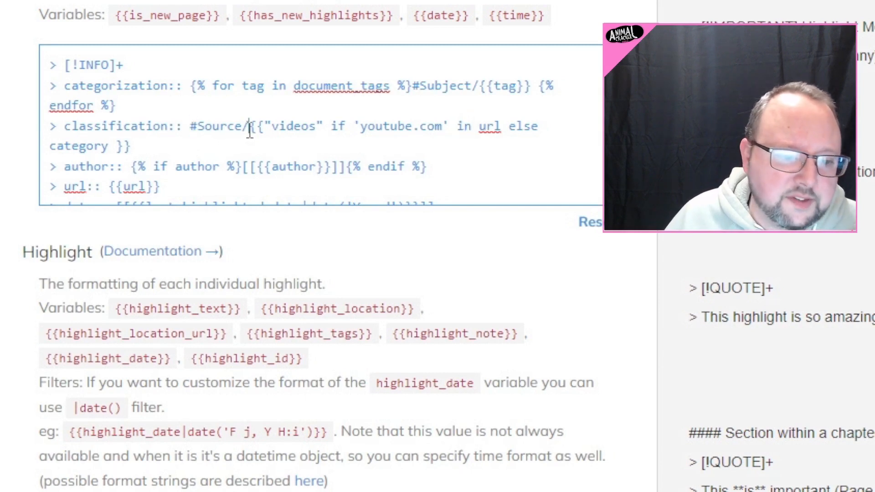
left_click_drag(250, 127, 250, 141)
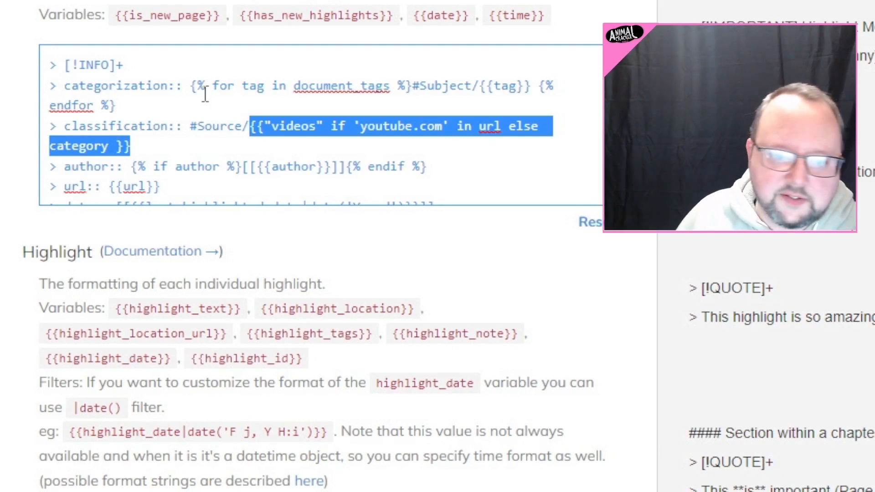
Examine the "videos" value and its if 'youtube.com' condition in the classification line.
left_click(370, 128)
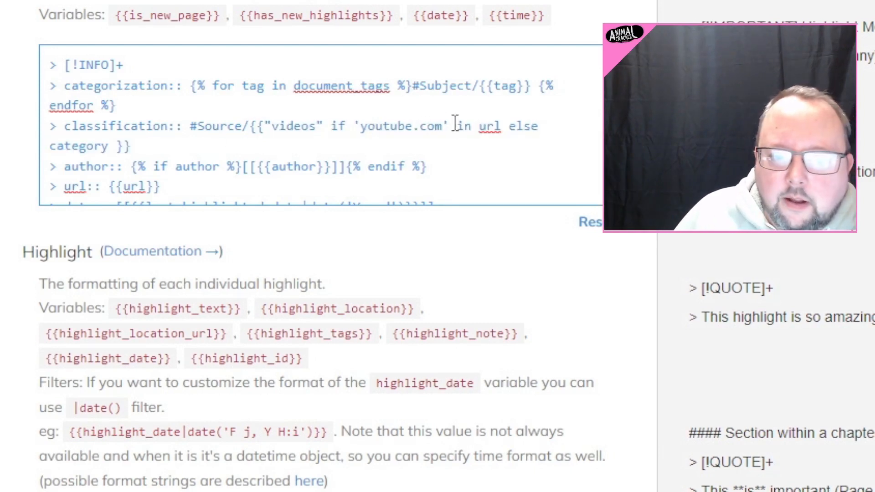
left_click_drag(450, 128, 265, 128)
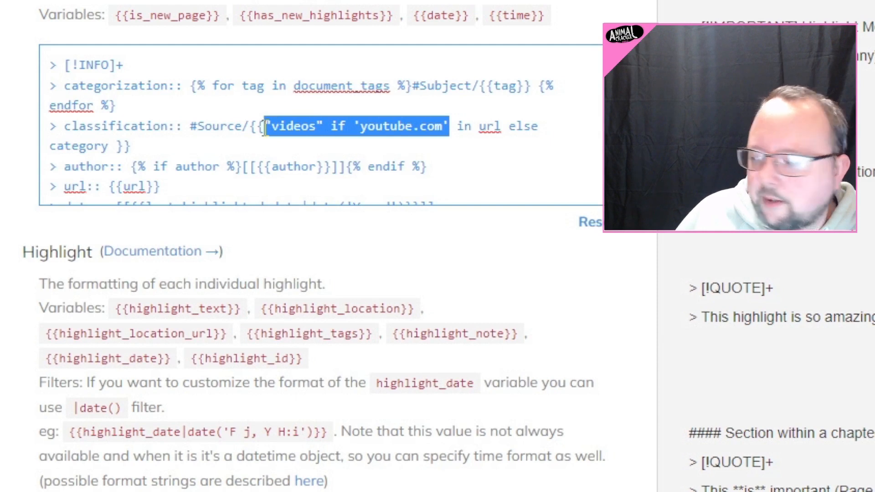
left_click(361, 130)
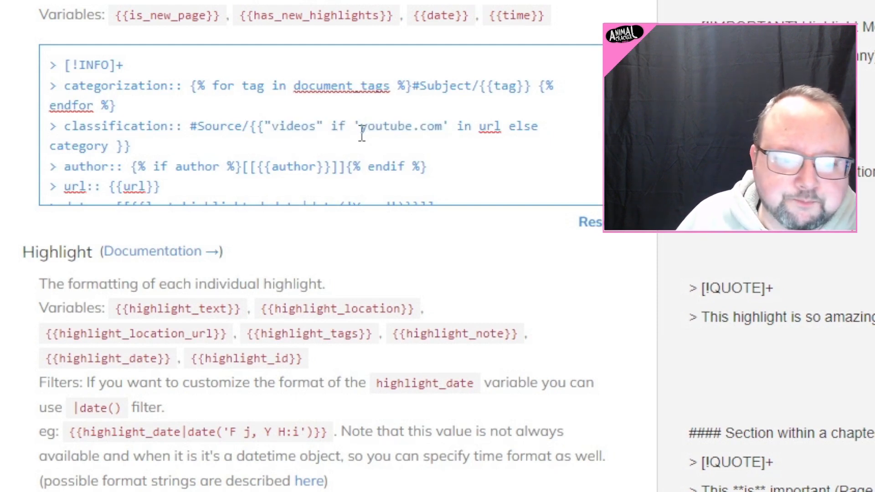
left_click(265, 127)
left_click_drag(265, 128, 322, 129)
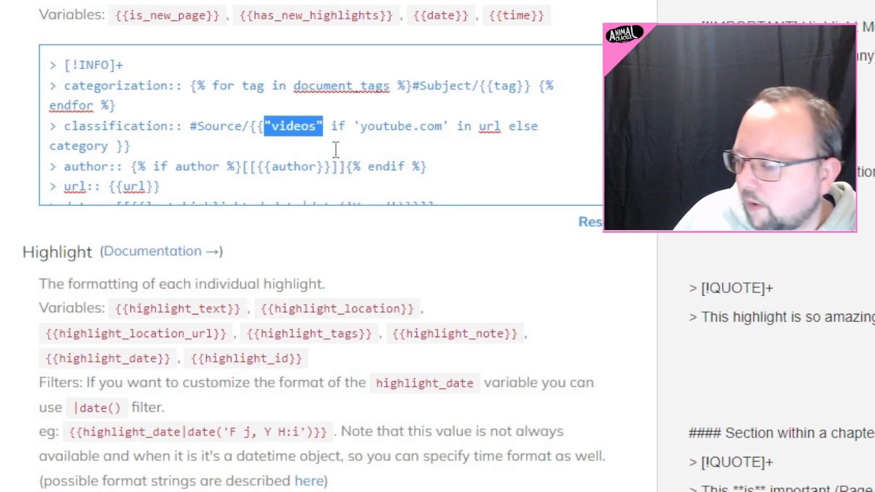
left_click(319, 128)
double_click(314, 127)
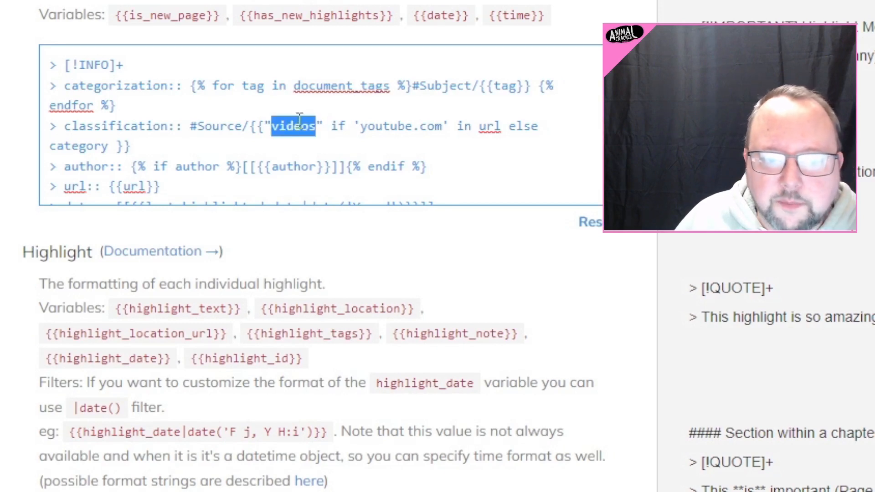
left_click(274, 128)
left_click_drag(275, 129, 323, 143)
left_click(339, 129)
double_click(338, 128)
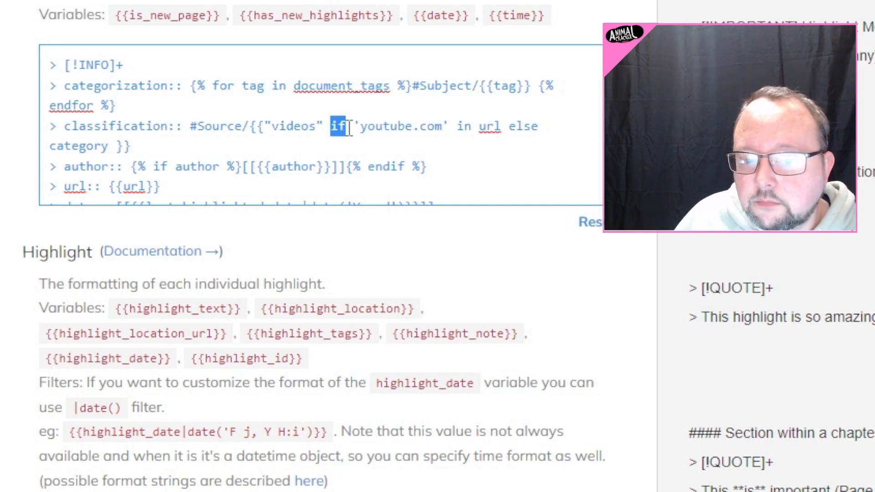
Examine the 'youtube.com' in url test inside the classification line of the Highlights header template.
left_click(365, 127)
left_click_drag(365, 128, 508, 132)
left_click(497, 134)
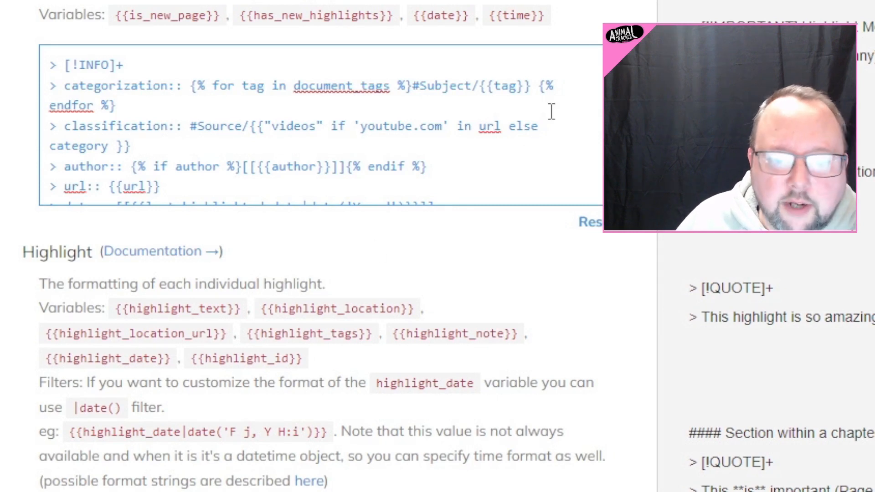
double_click(492, 126)
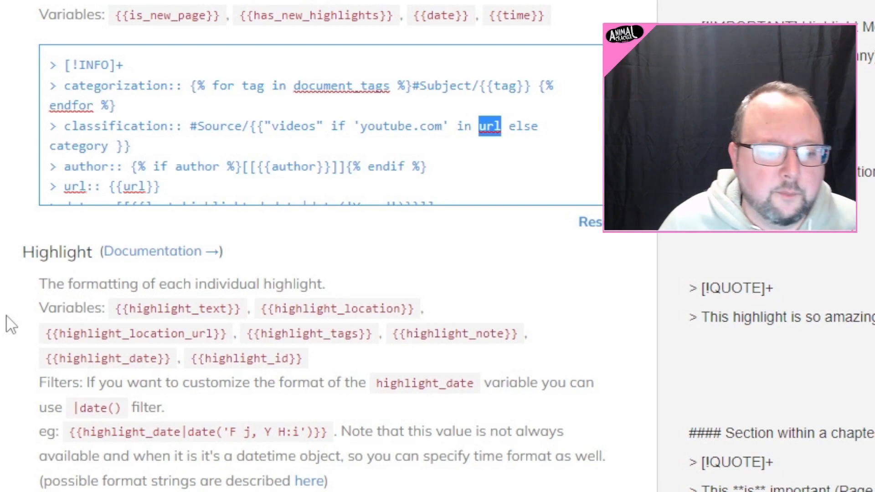
Review the Page metadata variables and the Highlight section, returning to the Highlights header template.
scroll(10, 321, "up", 10)
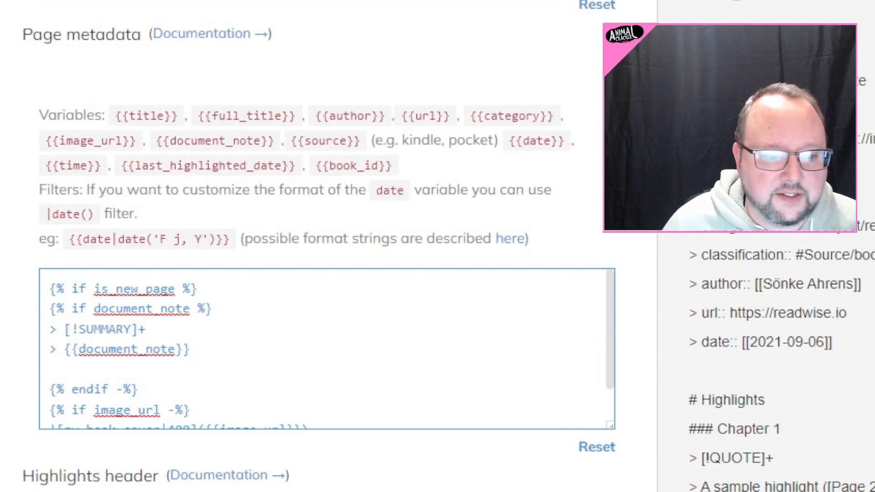
scroll(383, 248, "up", 10)
scroll(348, 419, "down", 15)
scroll(347, 420, "up", 2)
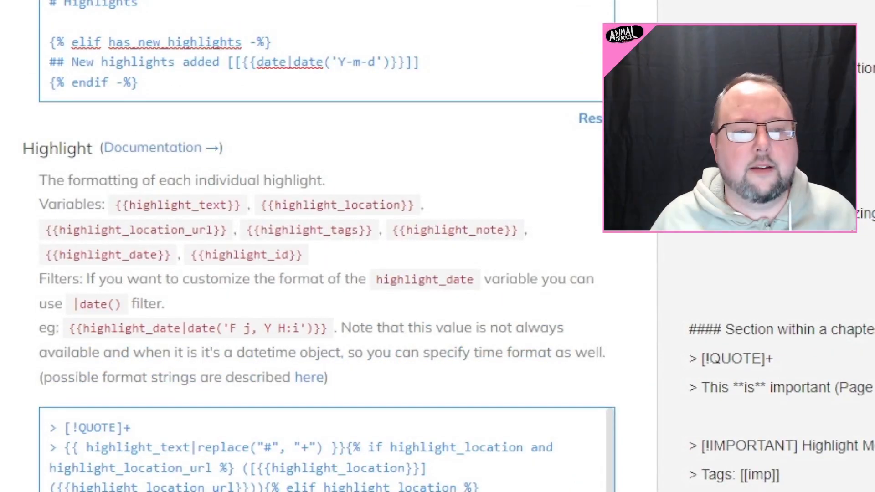
scroll(319, 246, "up", 5)
scroll(327, 166, "up", 2)
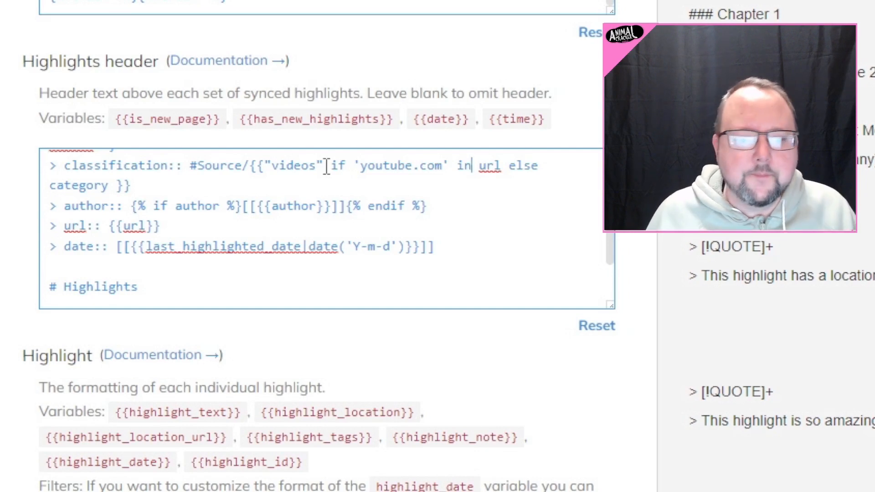
Examine how the classification line ties the 'youtube.com' in url condition to the "videos" value.
left_click_drag(327, 166, 344, 237)
double_click(338, 240)
double_click(464, 240)
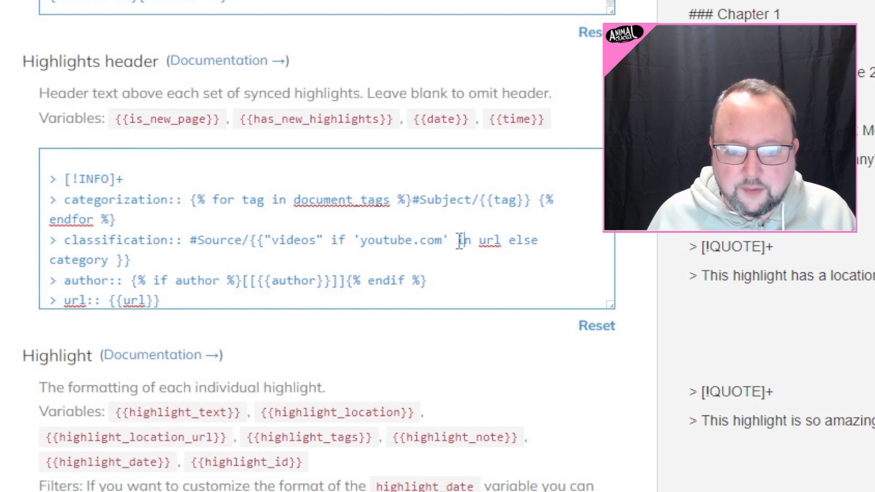
left_click_drag(495, 240, 362, 252)
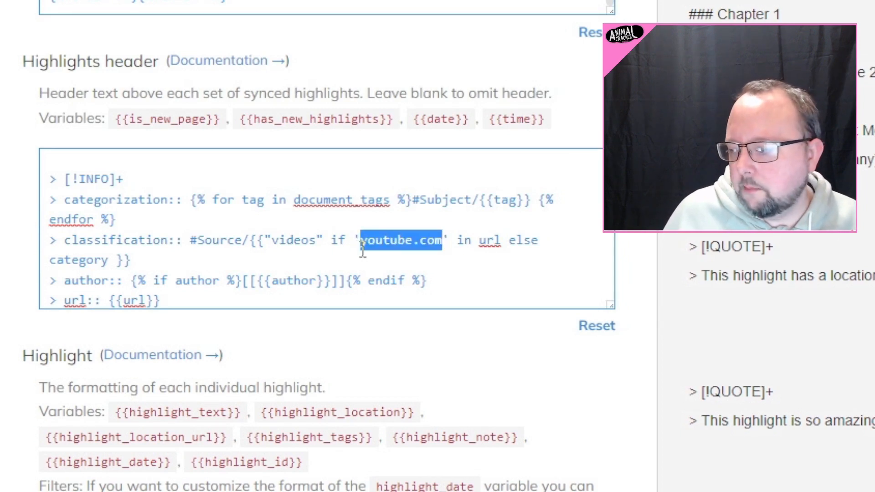
left_click_drag(316, 241, 274, 251)
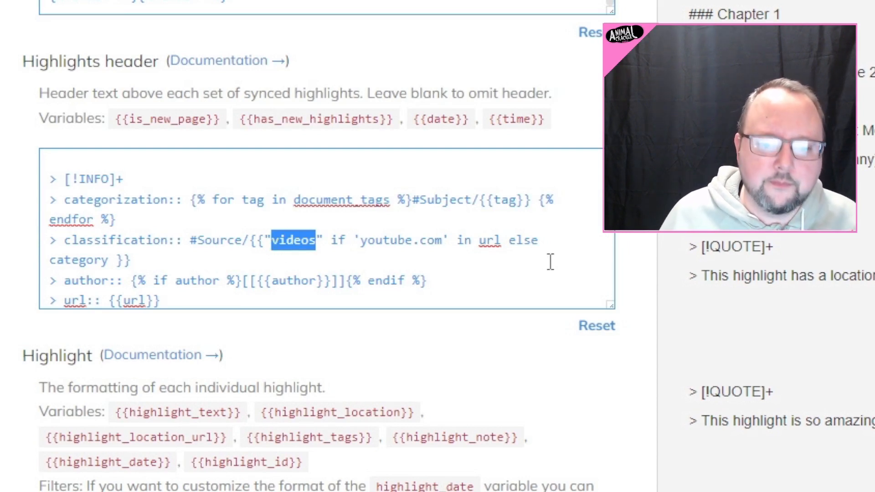
Examine the classification line's else category fallback against the "videos" value within the inline expression.
left_click_drag(509, 240, 538, 242)
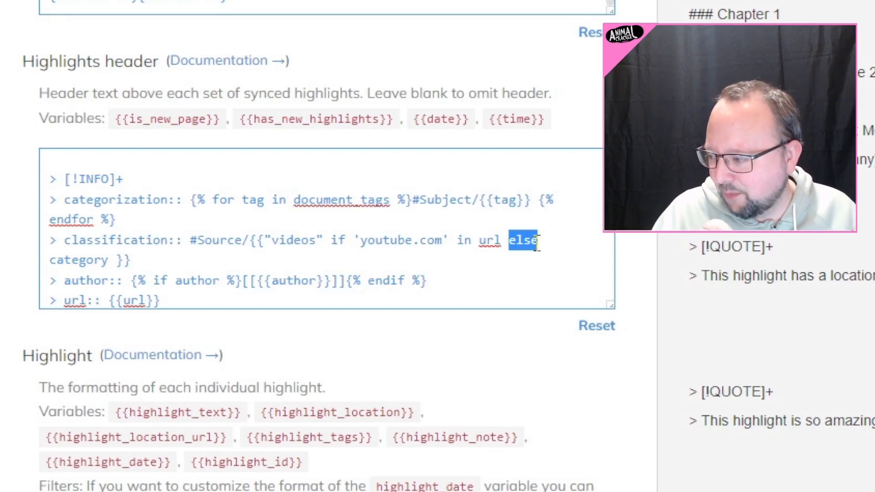
left_click_drag(109, 260, 0, 269)
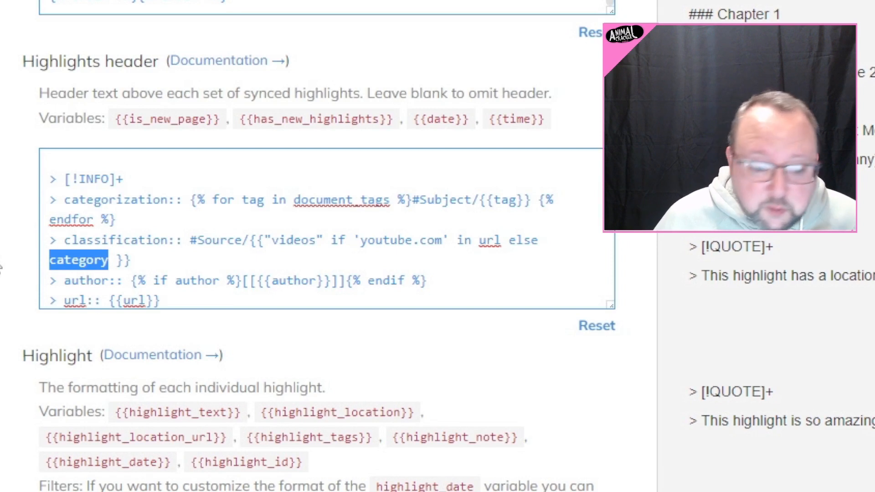
left_click_drag(316, 246, 275, 249)
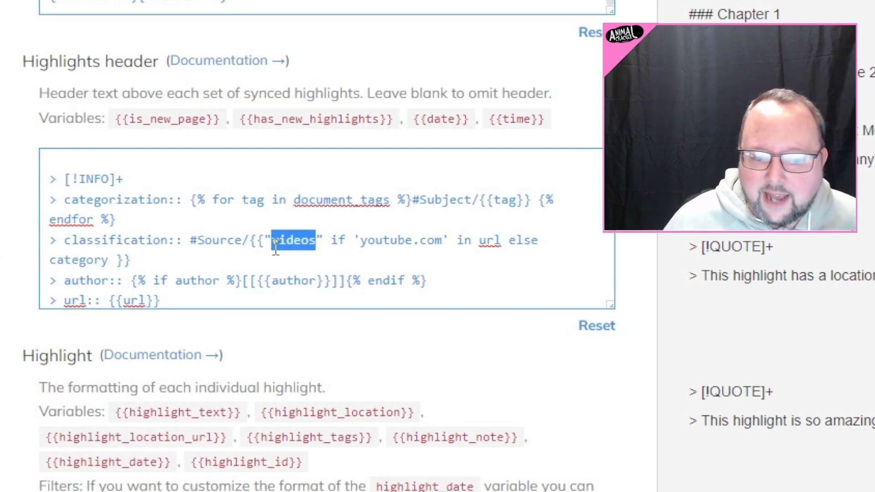
left_click(2, 224)
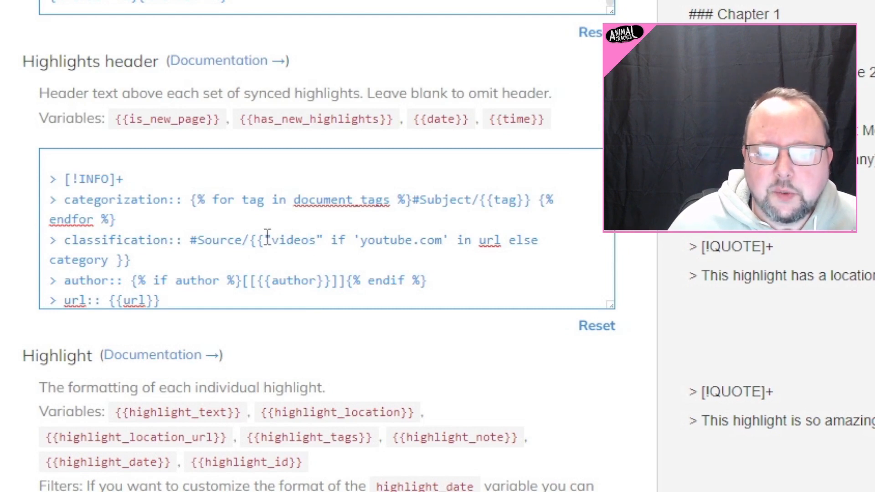
left_click_drag(250, 240, 437, 251)
left_click(449, 252)
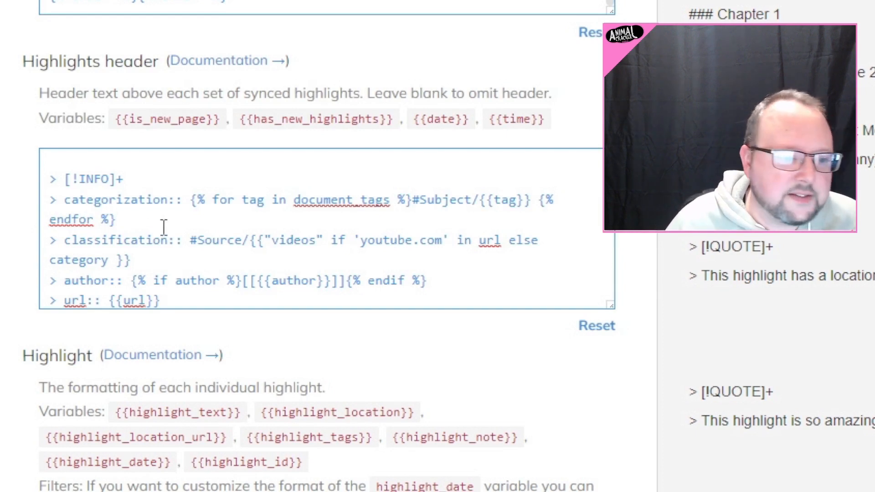
Bring the Obsidian note for the Monsters Among Us episode into view, inspect its cover and Info callout, and move it away.
left_click_drag(874, 59, 536, 29)
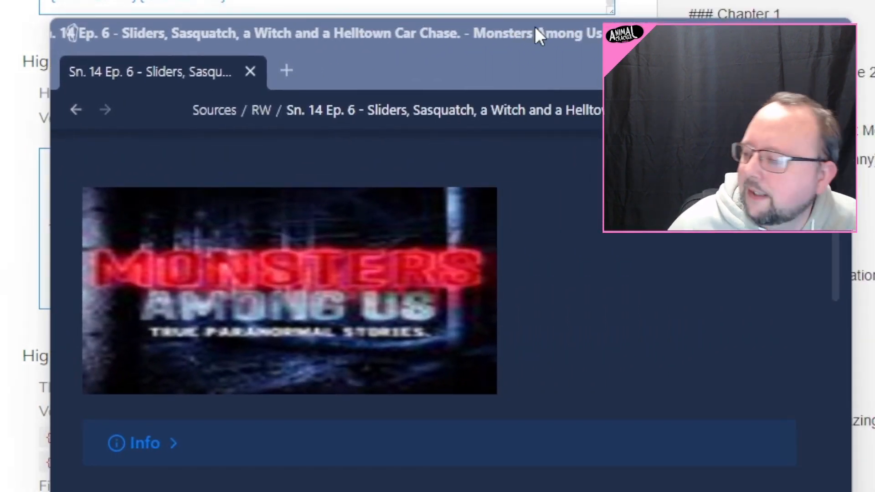
left_click_drag(535, 27, 579, 0)
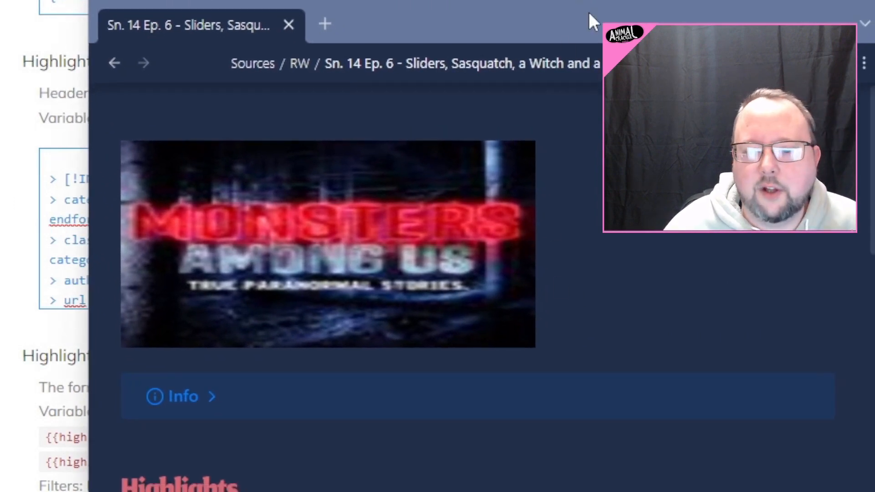
left_click_drag(574, 1, 0, 98)
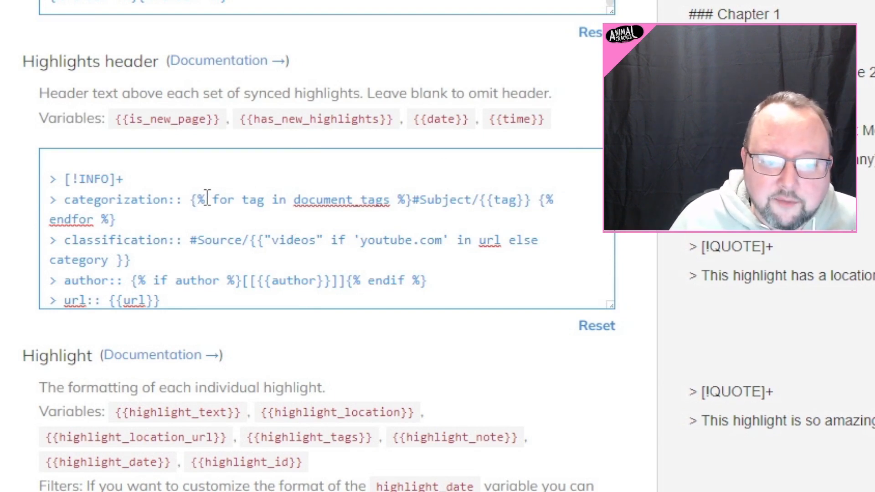
Examine the categorization line's tag loop, its closing endfor delimiter and the #Subject/ prefix.
left_click_drag(207, 199, 449, 220)
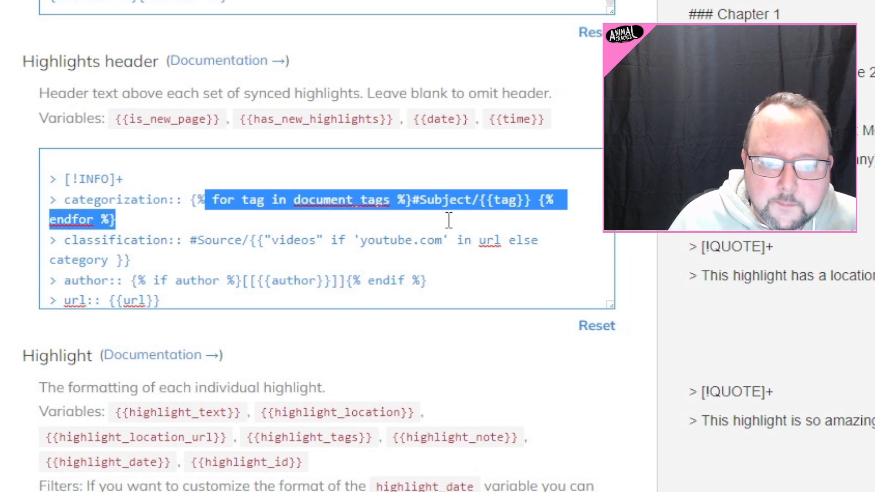
left_click(208, 200)
left_click_drag(197, 200, 533, 203)
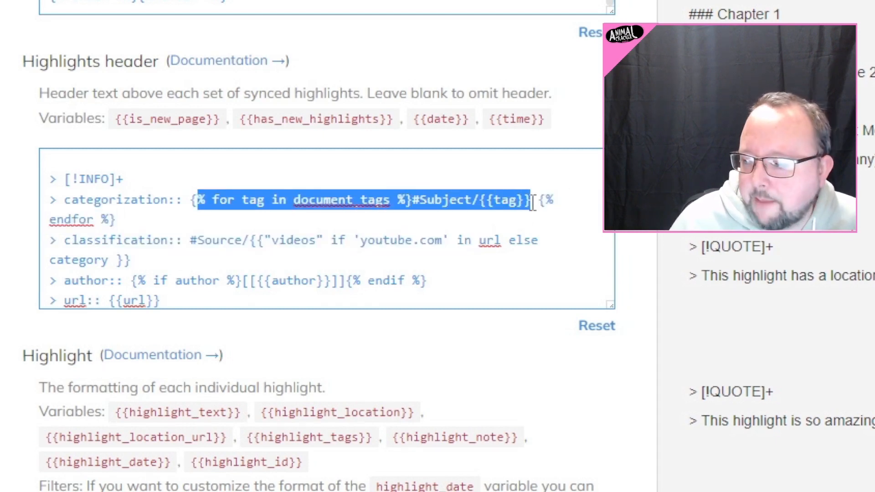
left_click_drag(130, 219, 103, 232)
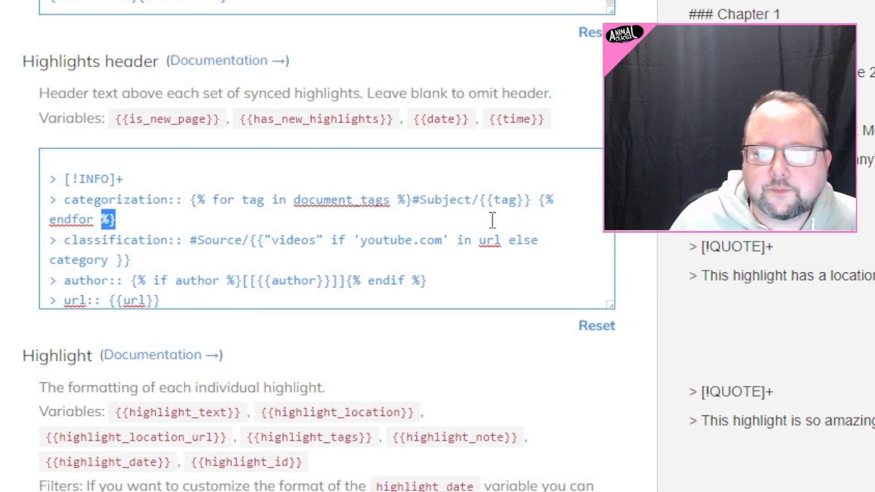
left_click_drag(478, 201, 412, 207)
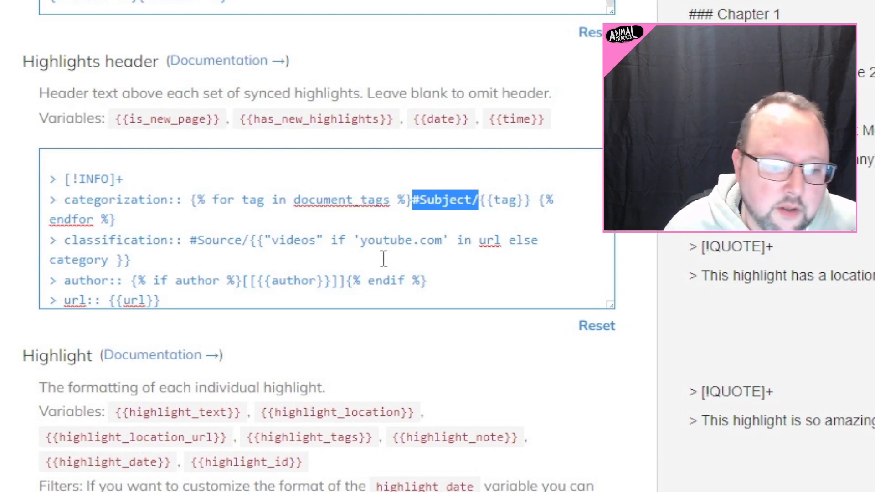
Recheck the classification line's "videos" value and url condition, returning to the [!INFO]+ line.
left_click(367, 247)
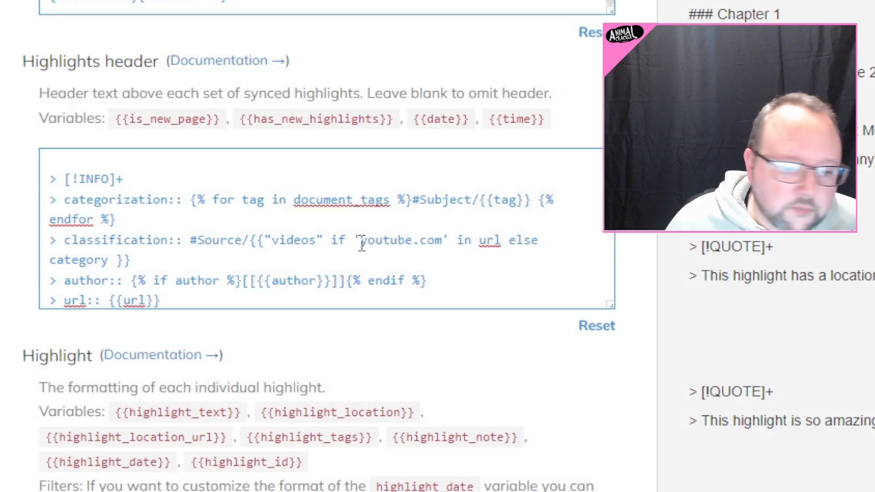
double_click(271, 240)
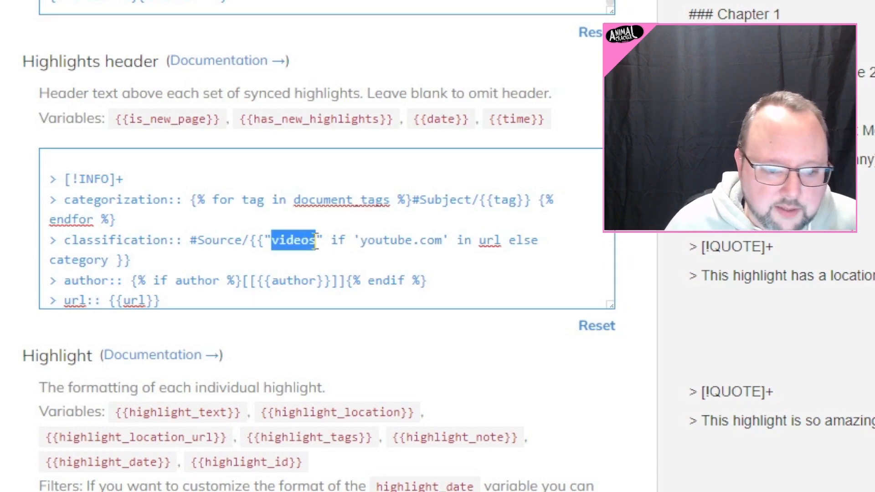
left_click_drag(356, 240, 474, 241)
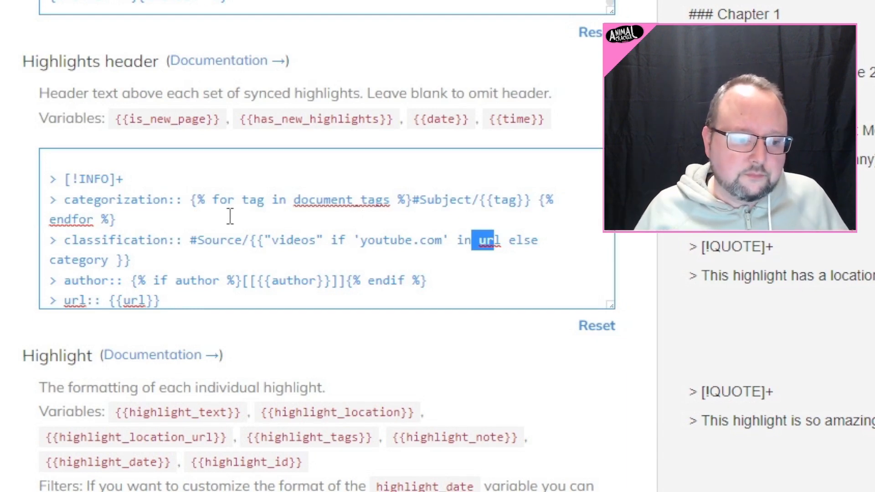
left_click(131, 182)
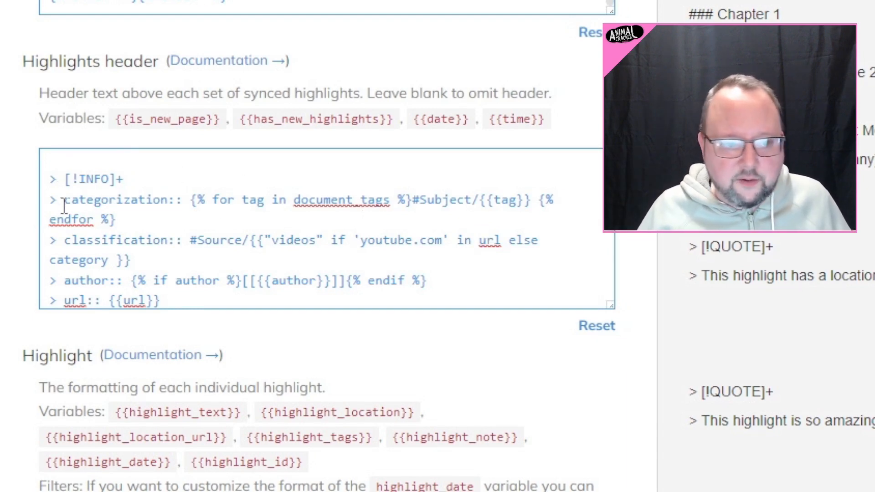
Examine the author line's if author condition and the linked [[{{author}}]] output in the Highlights header template.
scroll(63, 201, "up", 5)
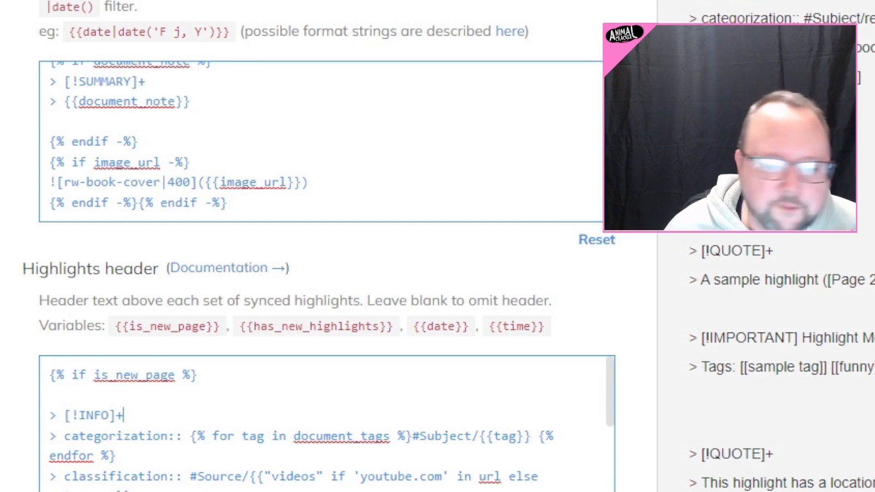
scroll(319, 274, "down", 8)
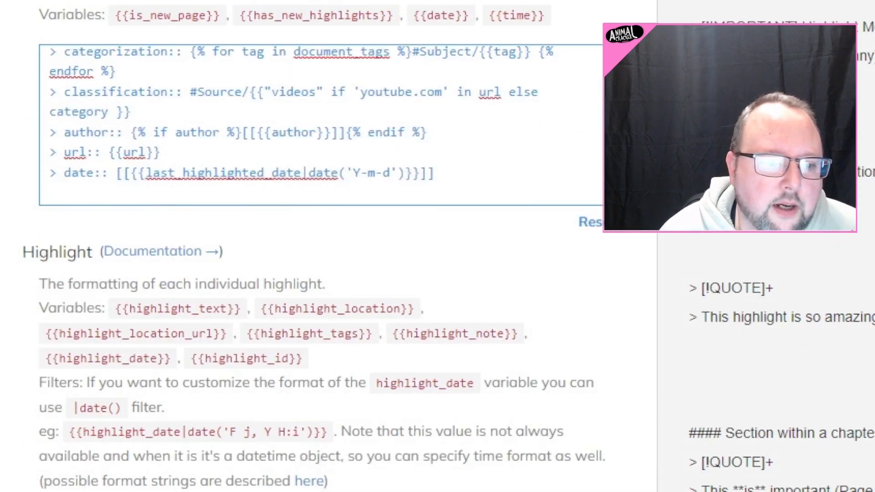
scroll(467, 119, "down", 1)
left_click_drag(446, 92, 131, 91)
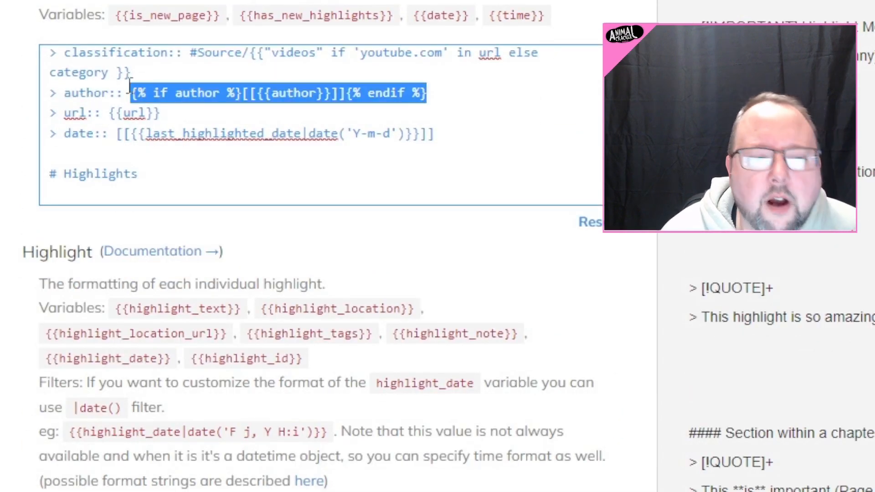
left_click(347, 103)
left_click_drag(346, 103, 242, 93)
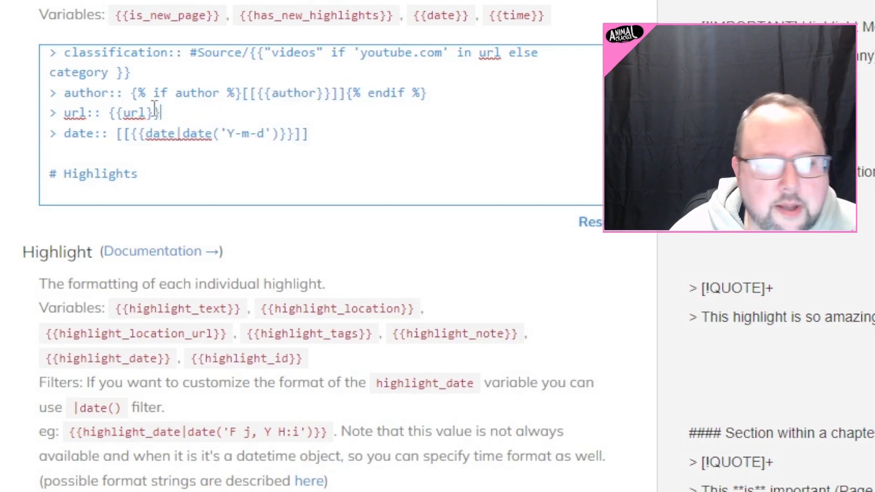
Examine the {{url}} value, the linked [[{{date|date('Y-m-d')}}]] value and the # Highlights heading in the Highlights header template.
left_click_drag(160, 113, 111, 116)
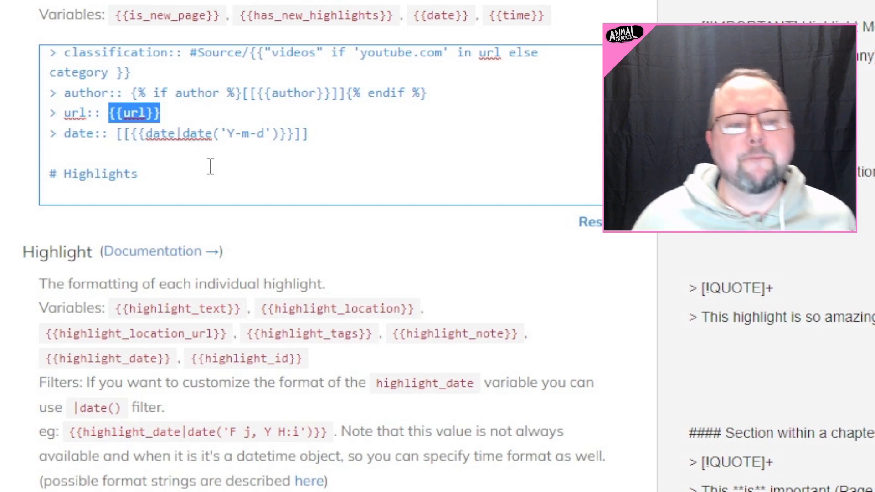
left_click_drag(309, 133, 118, 134)
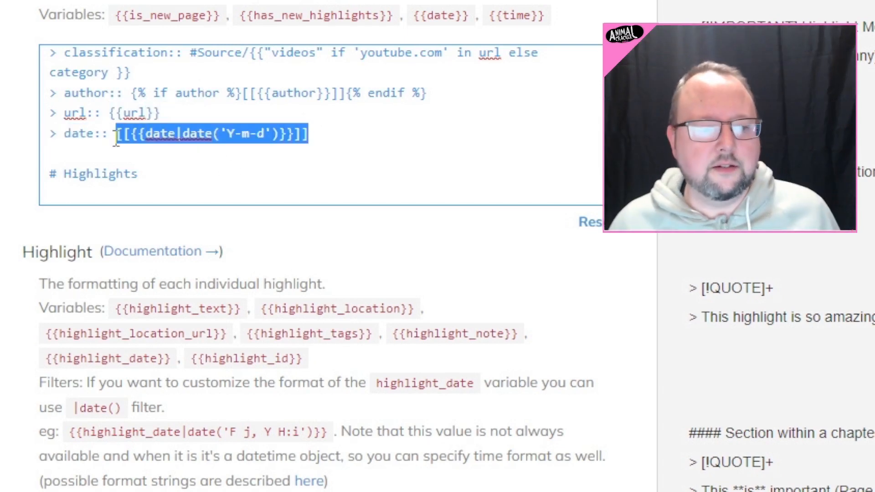
scroll(190, 109, "down", 2)
left_click(190, 110)
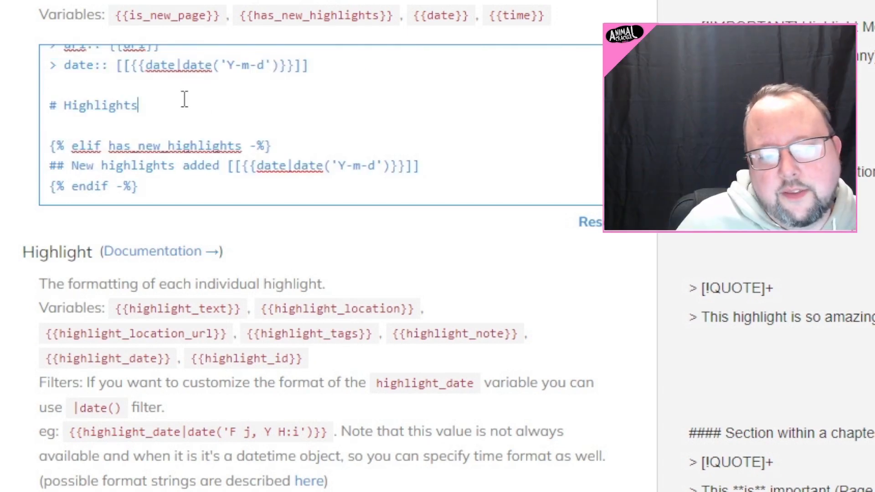
triple_click(184, 100)
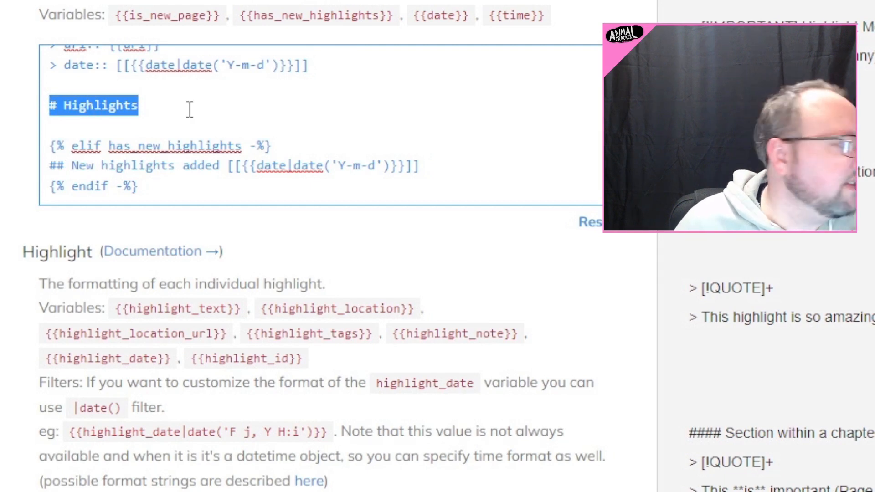
Examine the elif has_new_highlights branch and its "## New highlights added" heading.
left_click(117, 145)
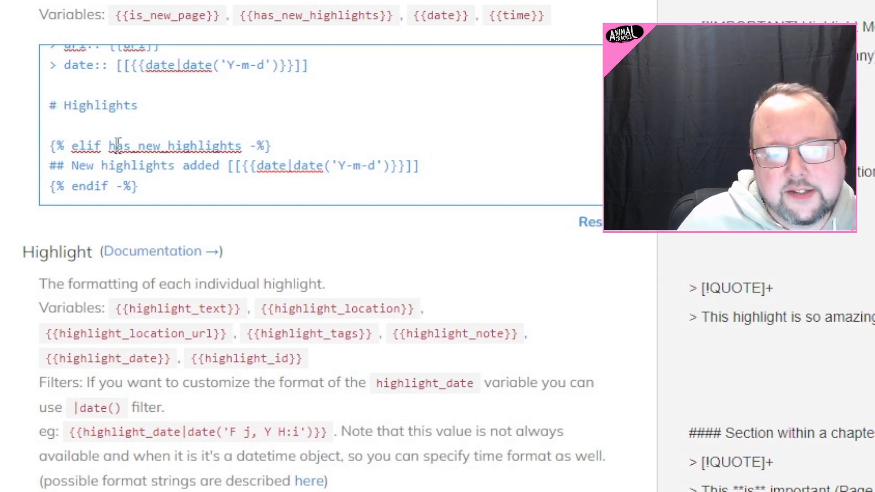
left_click_drag(110, 145, 242, 146)
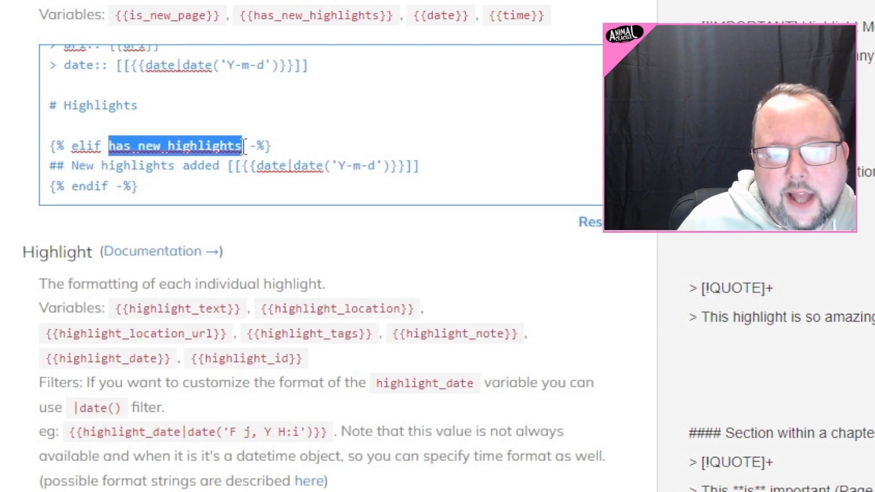
left_click_drag(56, 166, 212, 166)
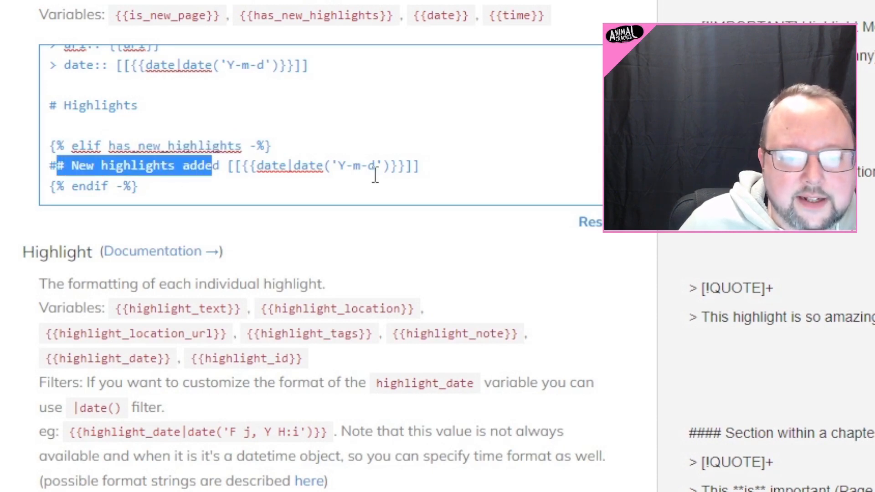
Compare the "## New highlights added" line with the "# Highlights" heading in the Highlights header template.
left_click(134, 170)
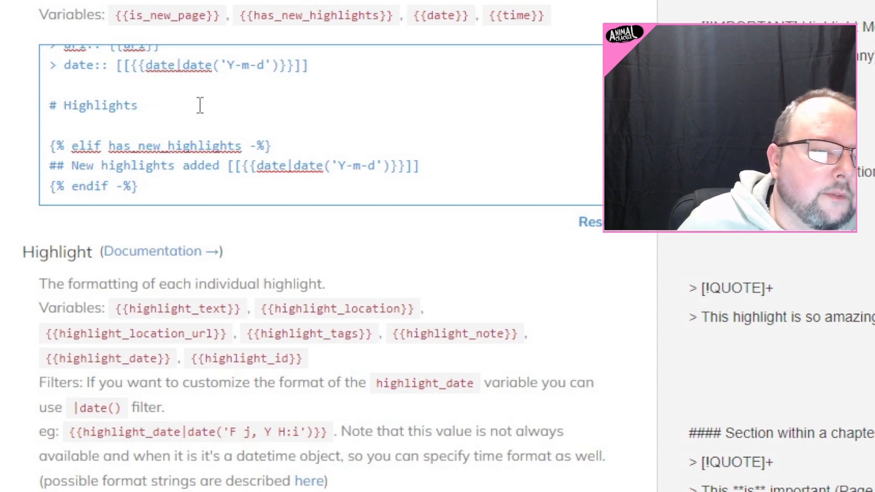
left_click_drag(199, 104, 62, 108)
left_click(62, 108)
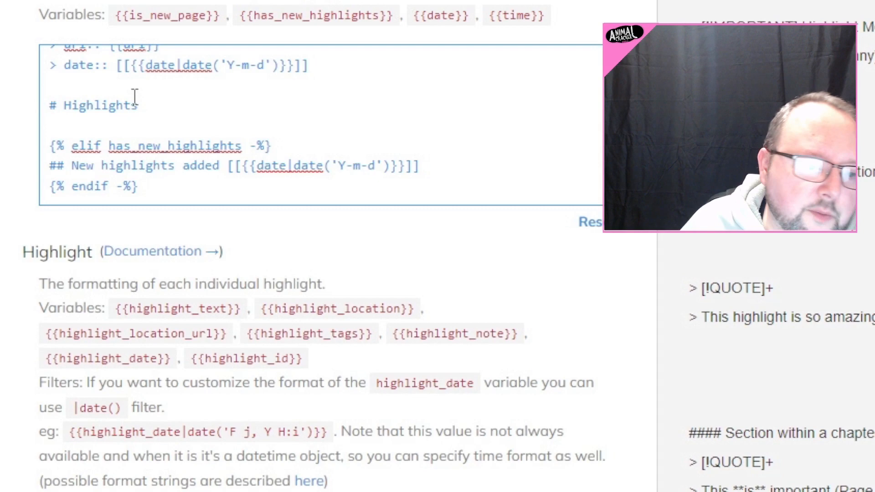
left_click_drag(141, 108, 73, 106)
Inspect the rendered Highlights section in the Obsidian podcast note, collapsing and re-expanding its first quote callout.
scroll(219, 111, "down", 5)
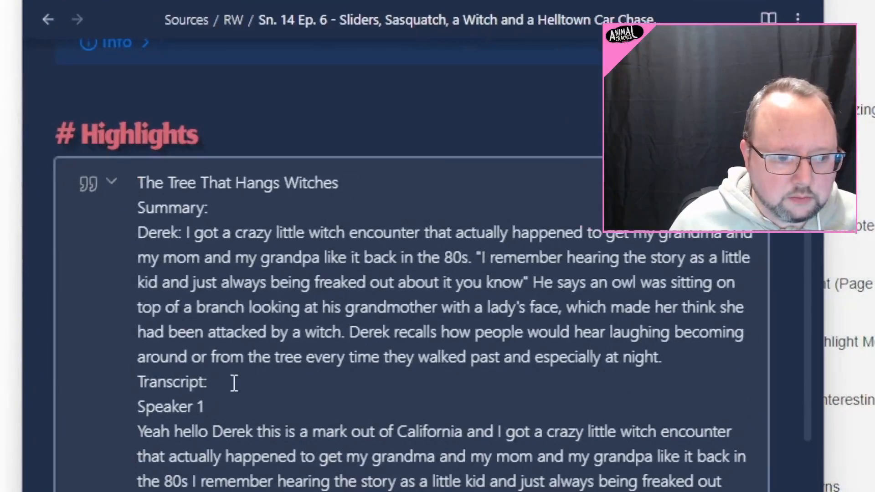
scroll(233, 383, "down", 3)
scroll(259, 306, "up", 5)
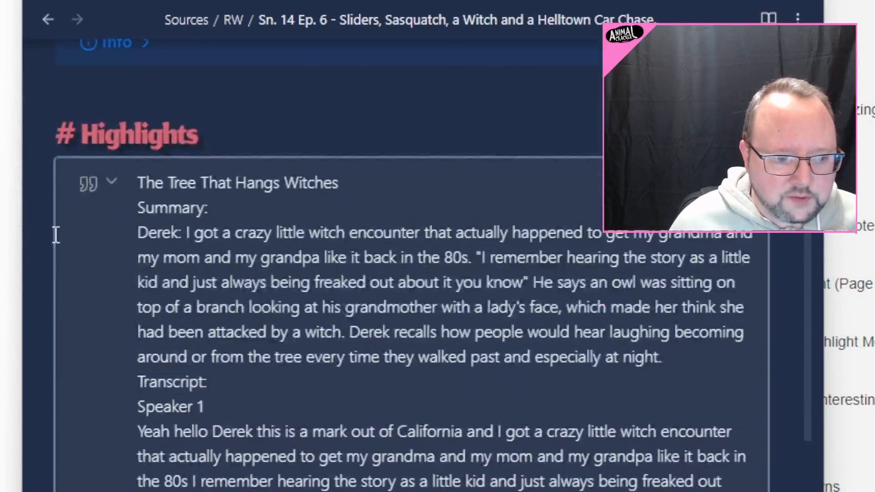
left_click(110, 182)
left_click(110, 181)
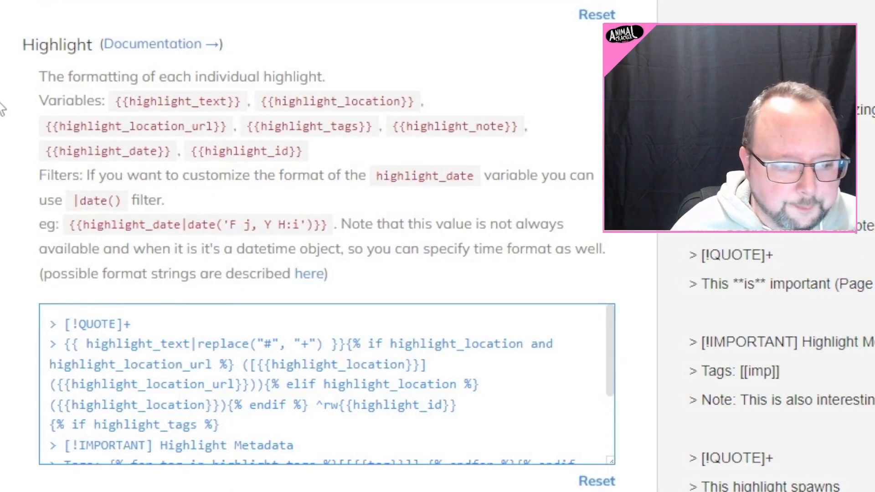
Return to Readwise's Highlight template and examine the [!QUOTE]+ line and the highlight_location conditions below it.
scroll(1, 104, "down", 1)
scroll(0, 104, "up", 1)
scroll(3, 108, "down", 2)
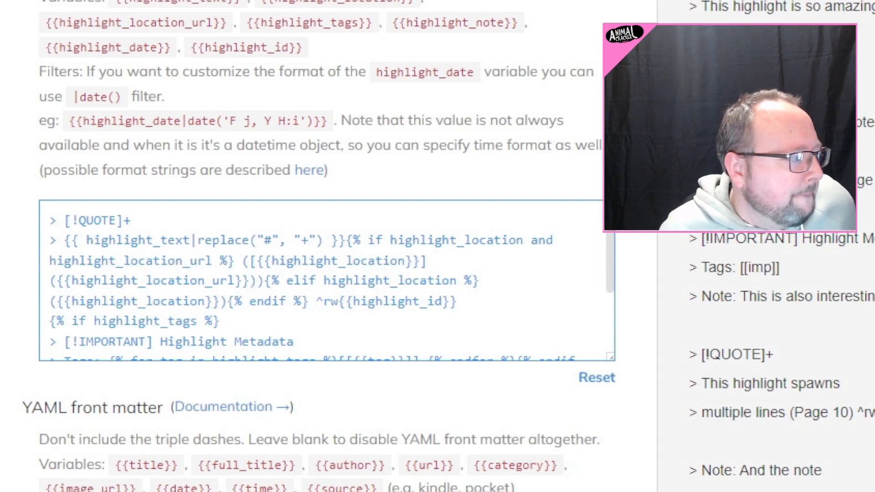
left_click(127, 220)
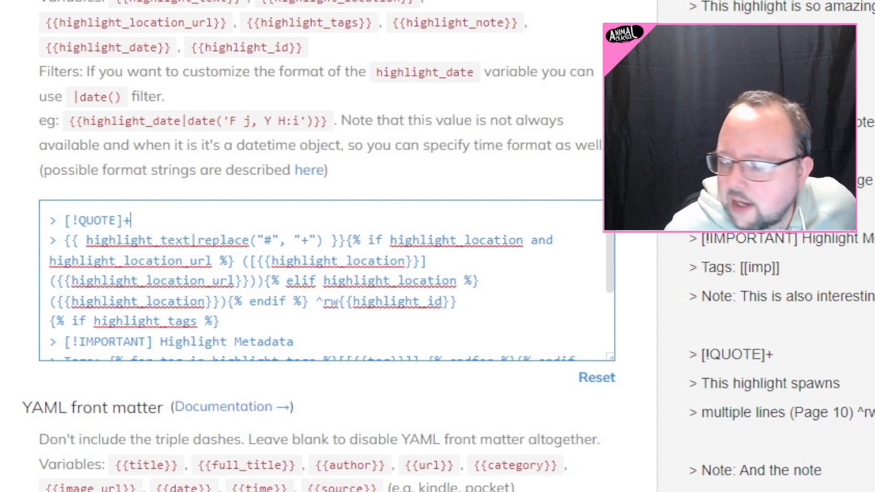
scroll(458, 232, "down", 2)
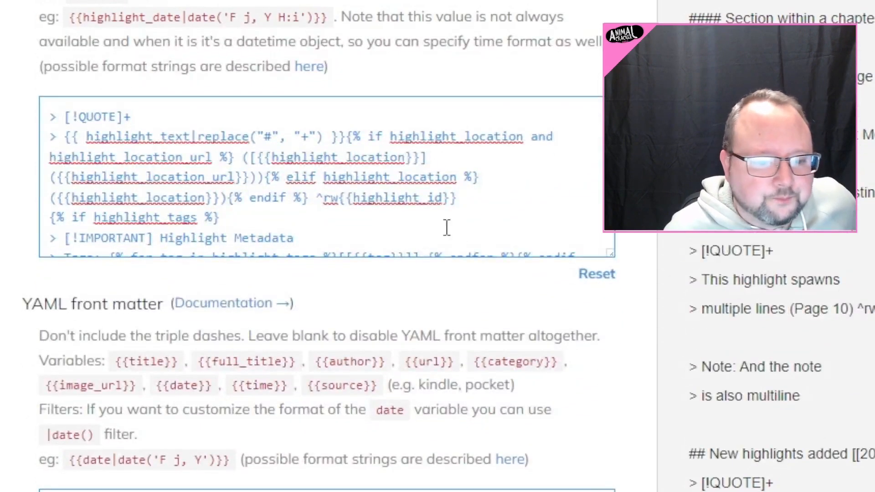
mouse_move(246, 218)
left_mouse_down()
mouse_move(33, 134)
mouse_move(137, 198)
mouse_move(235, 198)
mouse_move(246, 219)
left_mouse_up()
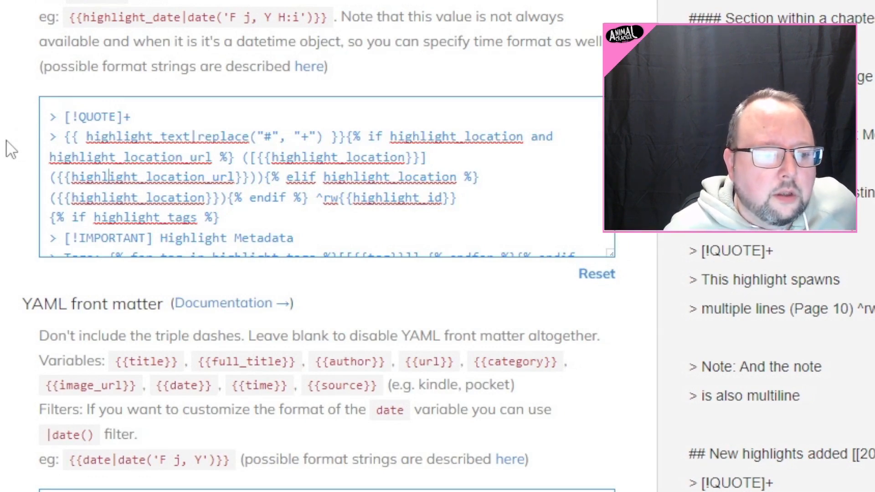
Compare the template's [!IMPORTANT] Highlight Metadata block with the rendered Tags and Note callout in the Obsidian podcast note.
scroll(10, 149, "down", 2)
scroll(234, 121, "down", 2)
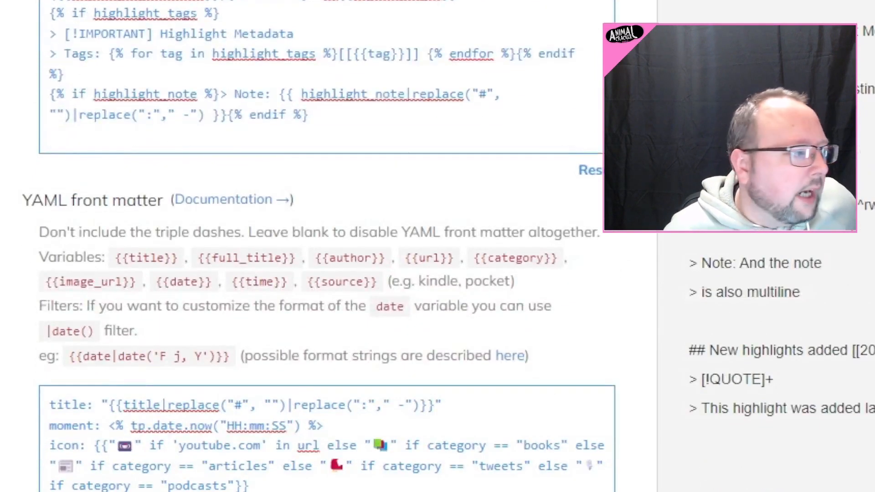
key("alt+Tab")
scroll(352, 132, "down", 6)
scroll(354, 134, "down", 2)
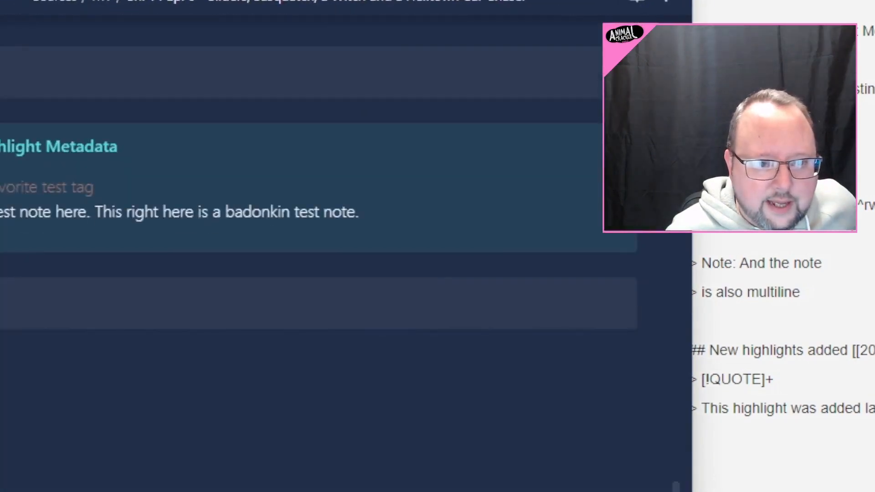
left_click_drag(378, 0, 390, 0)
left_click_drag(237, 0, 387, 0)
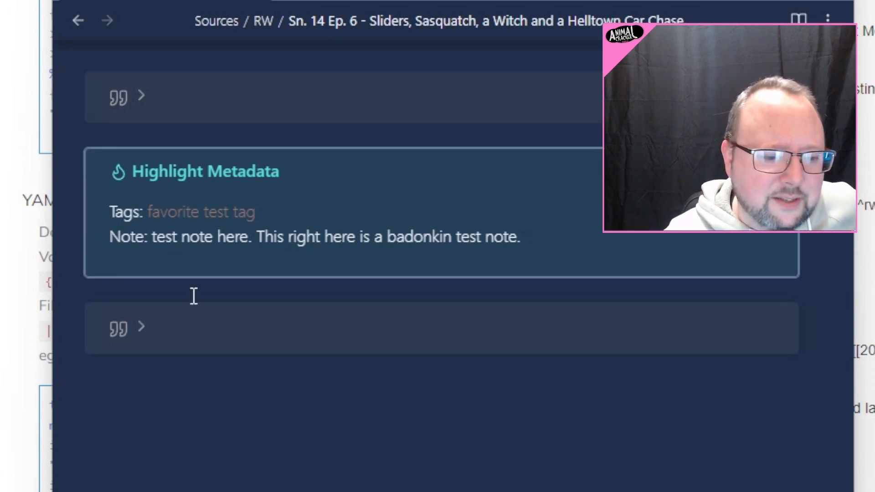
left_click_drag(501, 0, 1, 1)
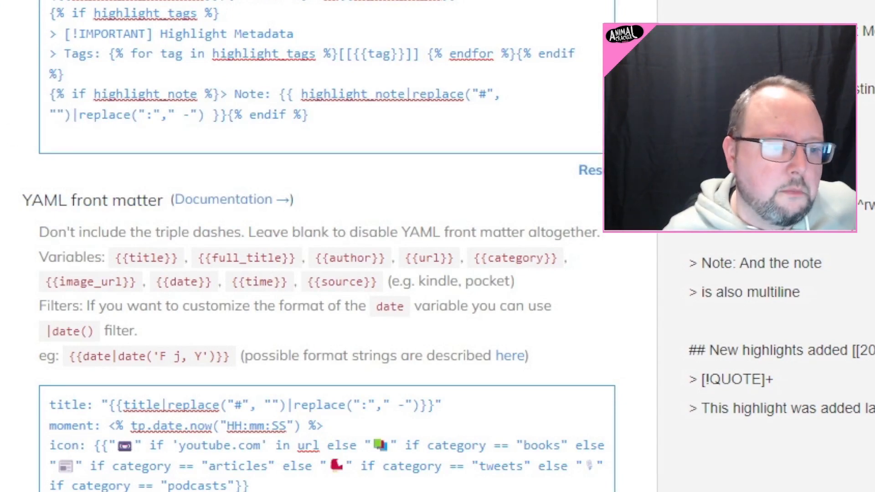
Examine the highlight_note replace filters for "#" and ":" in the Highlight template's Note line.
scroll(236, 217, "up", 5)
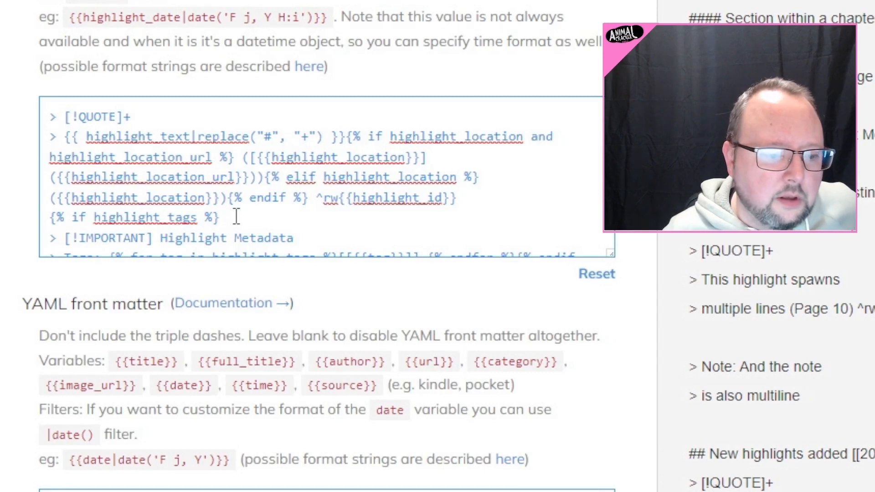
scroll(237, 217, "down", 3)
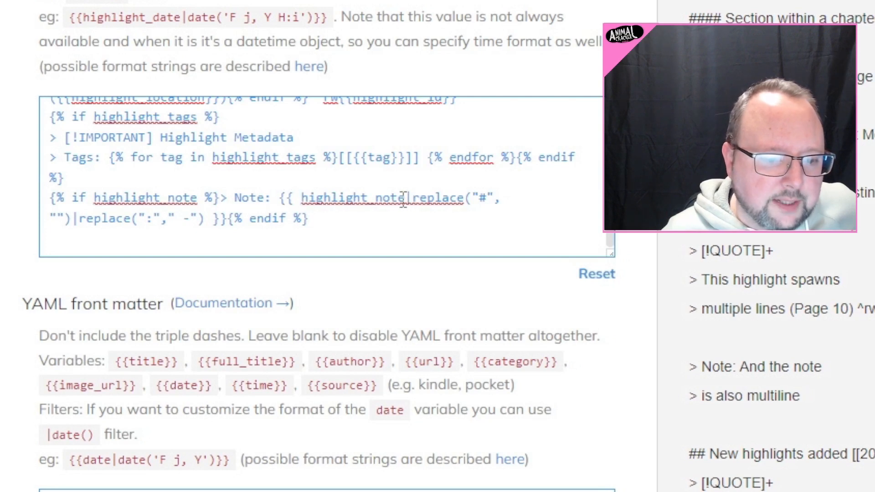
left_click_drag(404, 199, 493, 199)
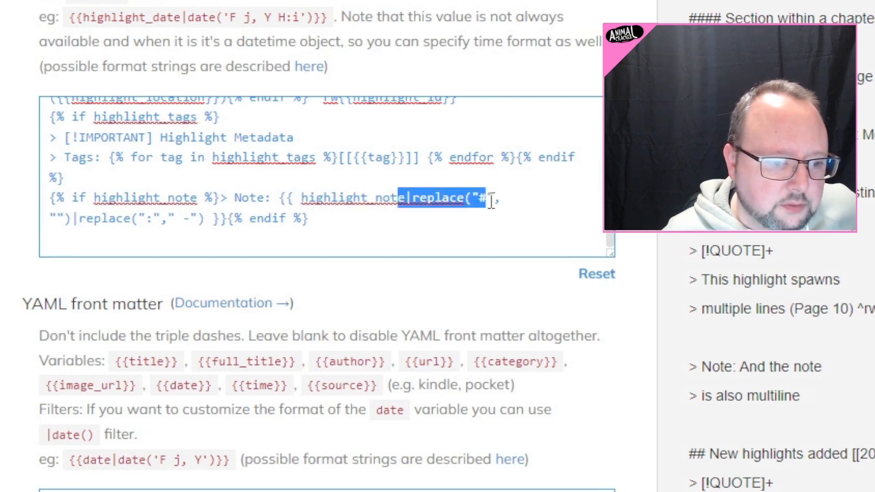
left_click(162, 179)
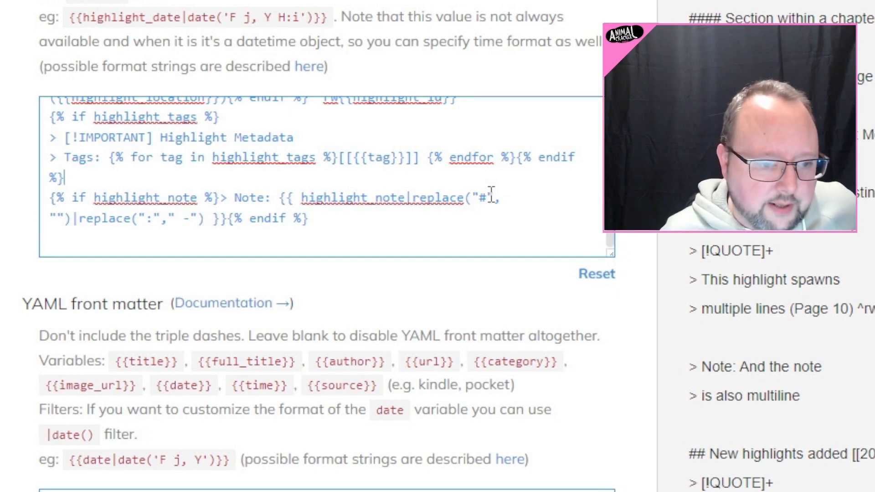
scroll(491, 194, "up", 2)
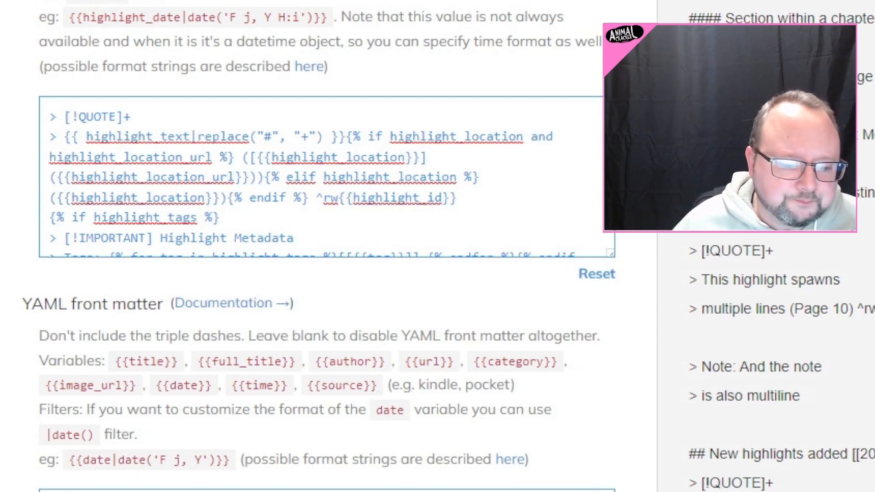
Examine the highlight_text replace filter that swaps "#" for "+" in the Highlight template's quote line.
scroll(528, 166, "down", 3)
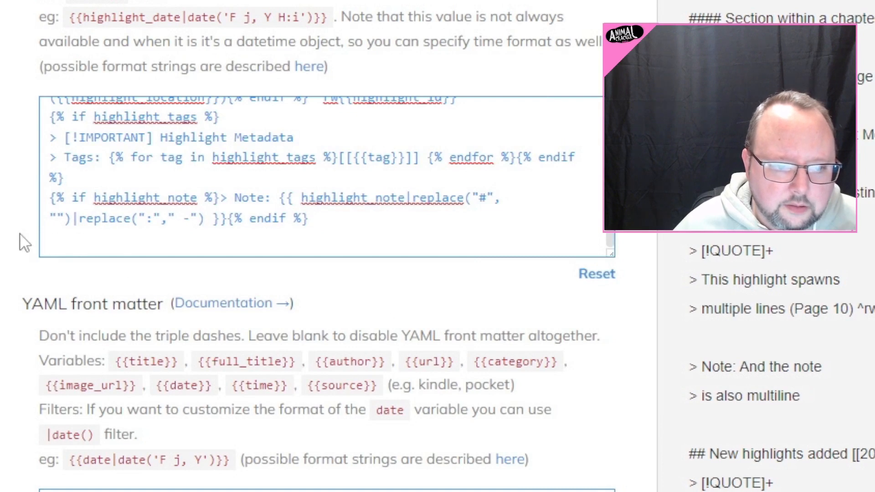
scroll(465, 172, "up", 3)
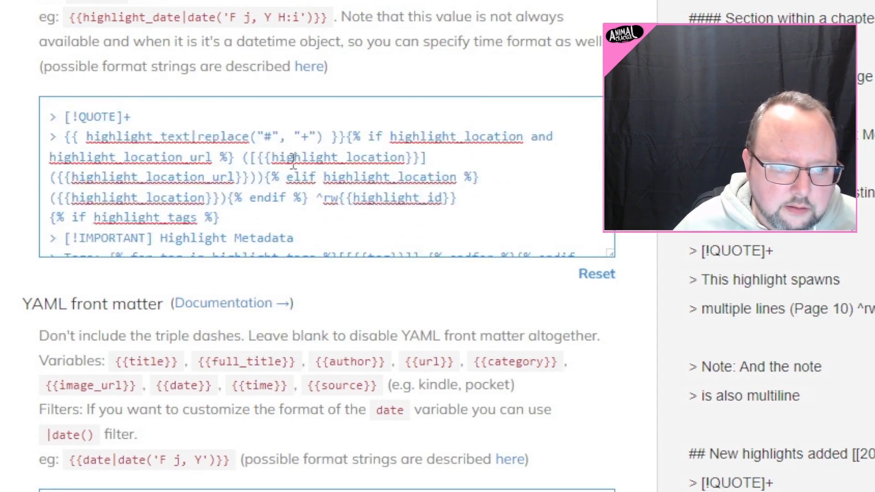
left_click_drag(301, 136, 307, 136)
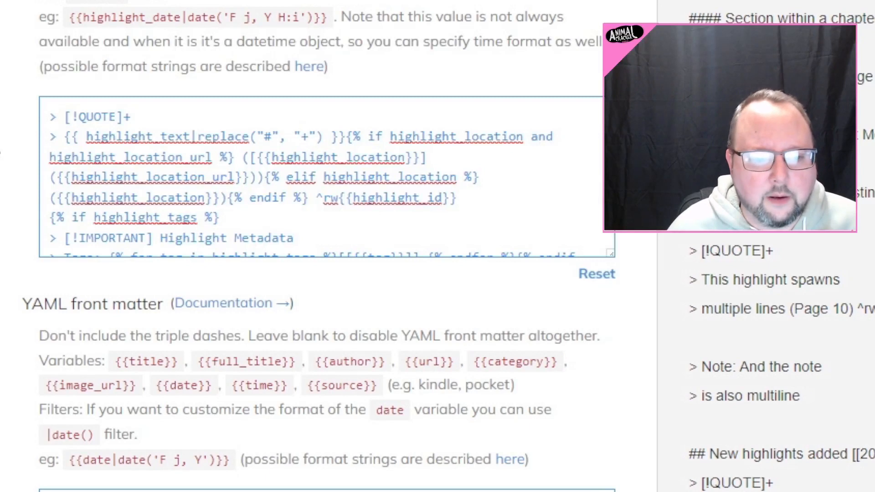
left_click_drag(316, 137, 258, 142)
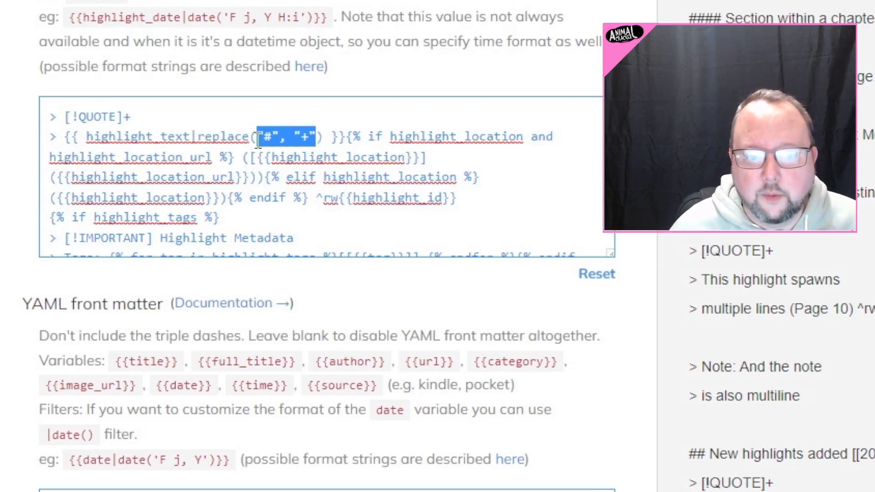
left_click(296, 138)
left_click_drag(311, 138, 303, 138)
left_click(318, 136)
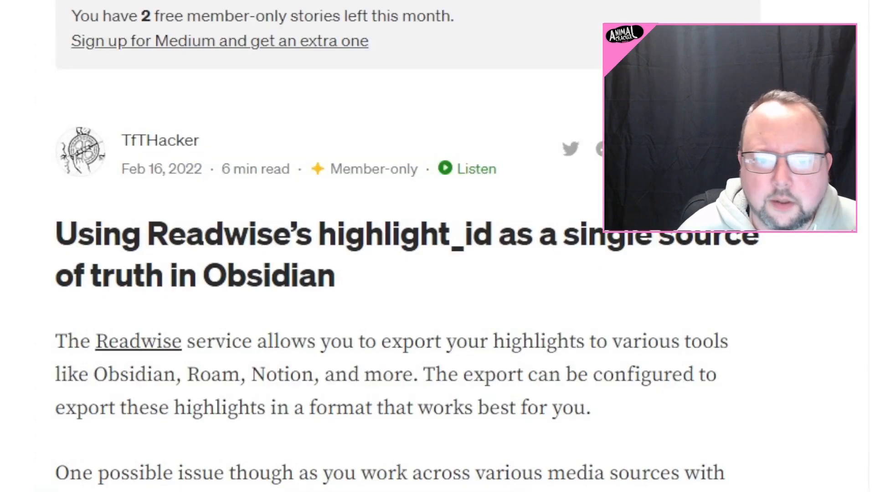
Skim the Medium article on Readwise's highlight_id, covering its "What is highlight_id?" section.
scroll(393, 274, "down", 1)
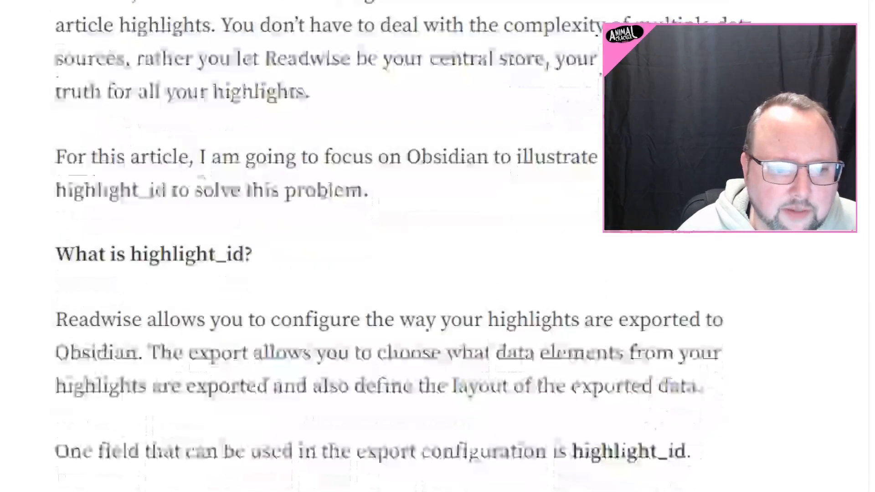
scroll(405, 247, "down", 3)
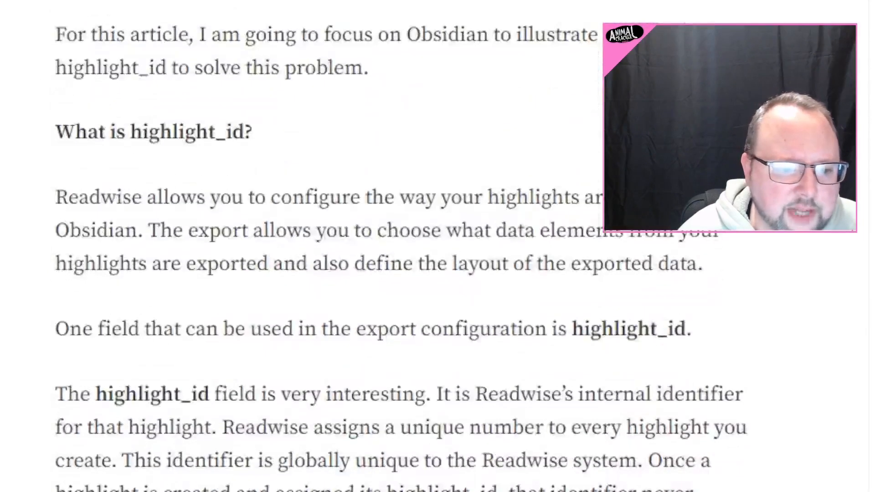
scroll(405, 246, "down", 5)
scroll(405, 246, "up", 15)
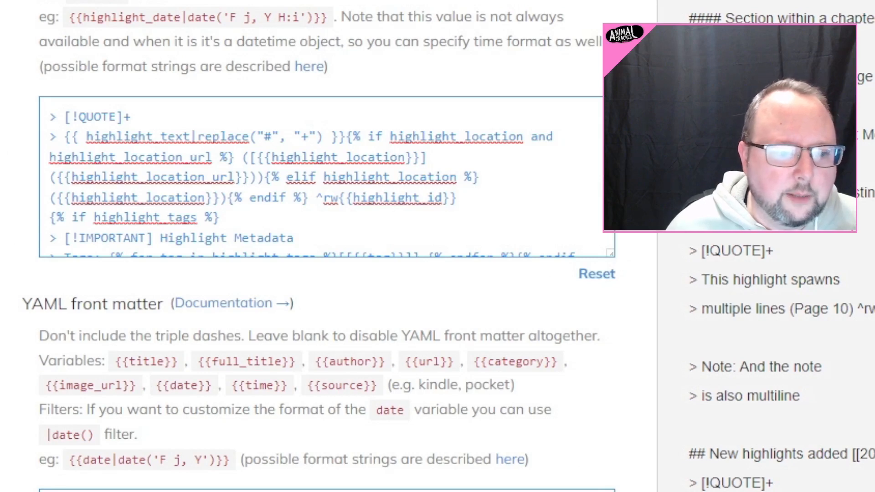
Recheck the highlight_location link in the Highlight template, and examine highlight_id in the Medium article's title.
left_click_drag(360, 157, 220, 157)
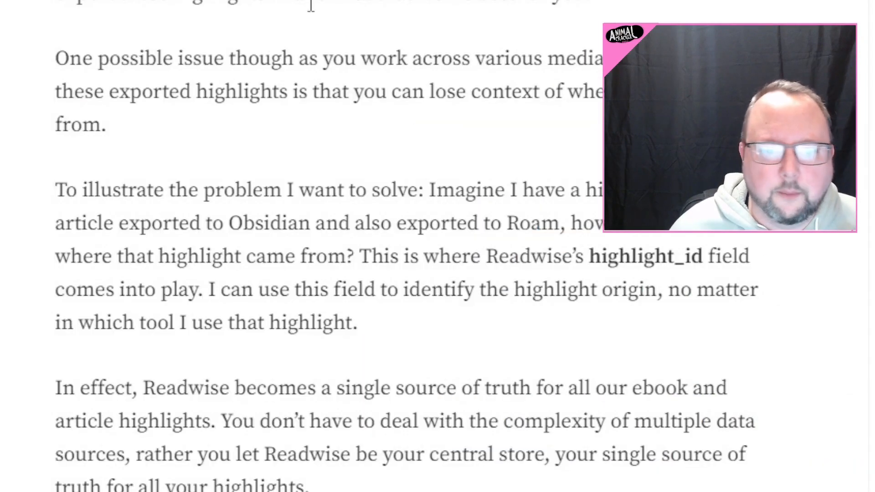
scroll(392, 246, "up", 3)
left_click_drag(57, 119, 329, 143)
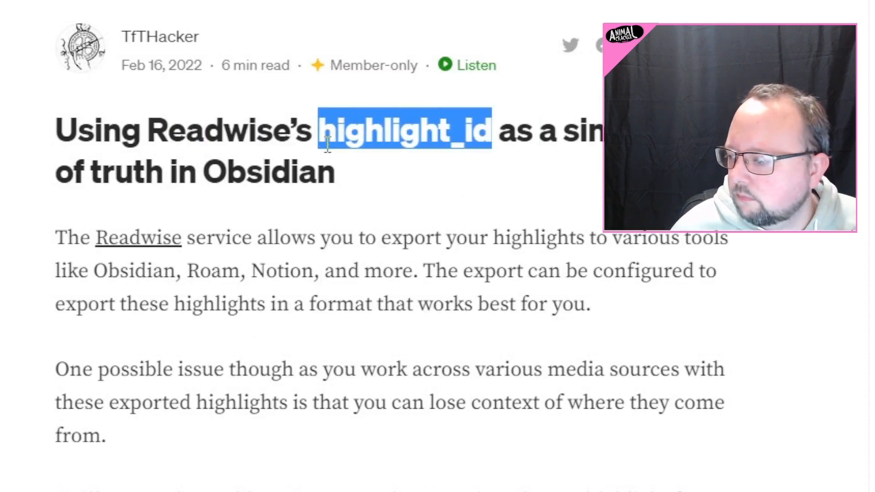
left_click(341, 179)
Read through the article's highlight_id explanation, its Readwise export configuration and the example of highlights rendered in Obsidian.
scroll(345, 184, "down", 12)
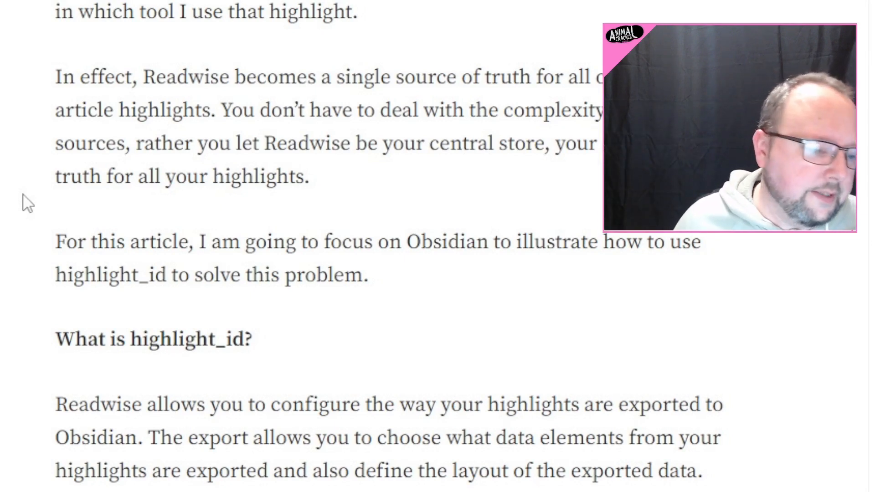
scroll(420, 237, "down", 7)
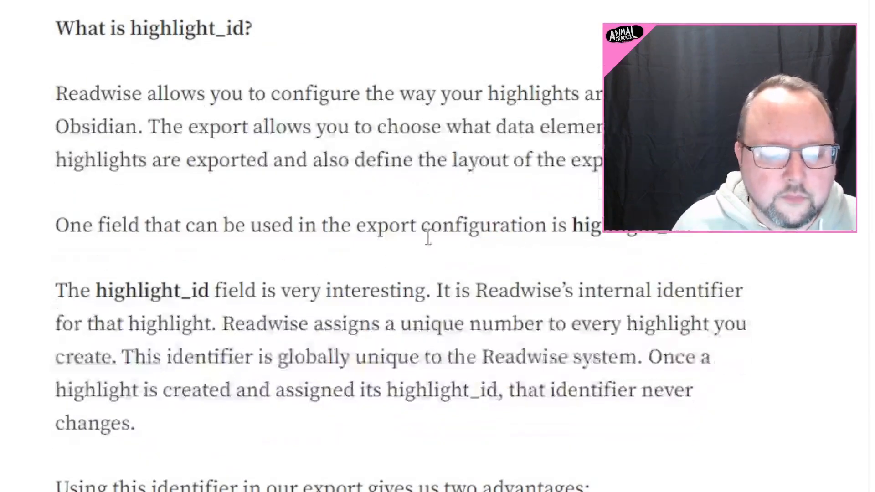
scroll(422, 223, "down", 15)
scroll(357, 203, "down", 15)
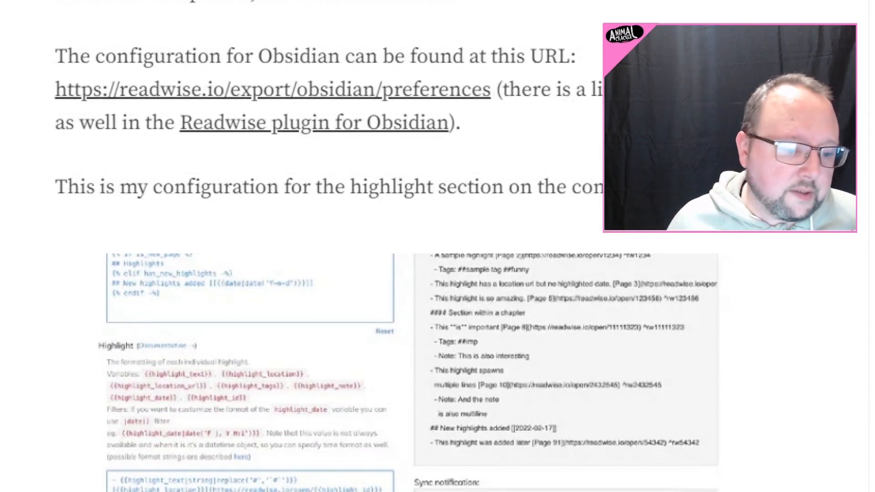
scroll(88, 117, "down", 14)
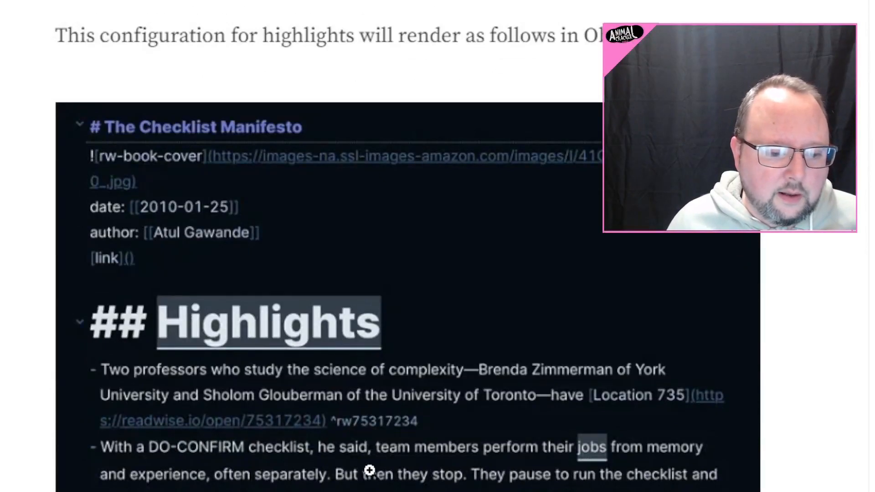
scroll(465, 371, "down", 5)
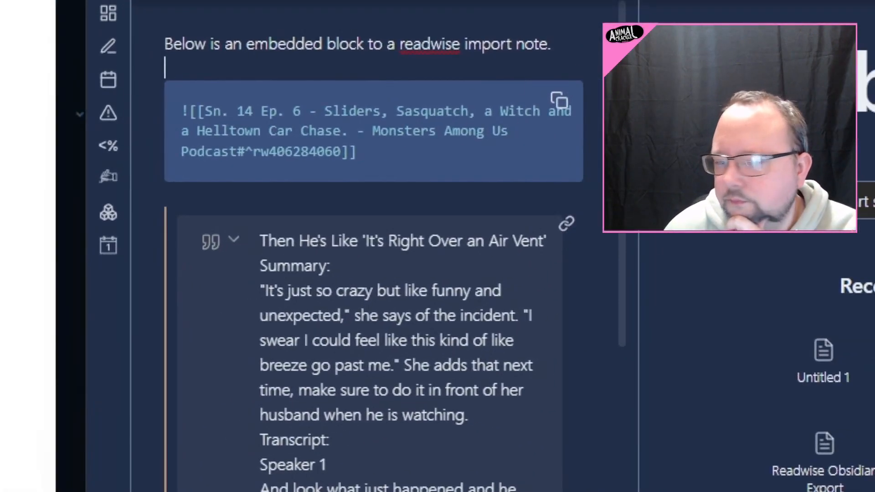
In Obsidian, open the source podcast note alongside and examine the embed link's exclamation mark, note title, caret and highlight block ID.
left_click(712, 2)
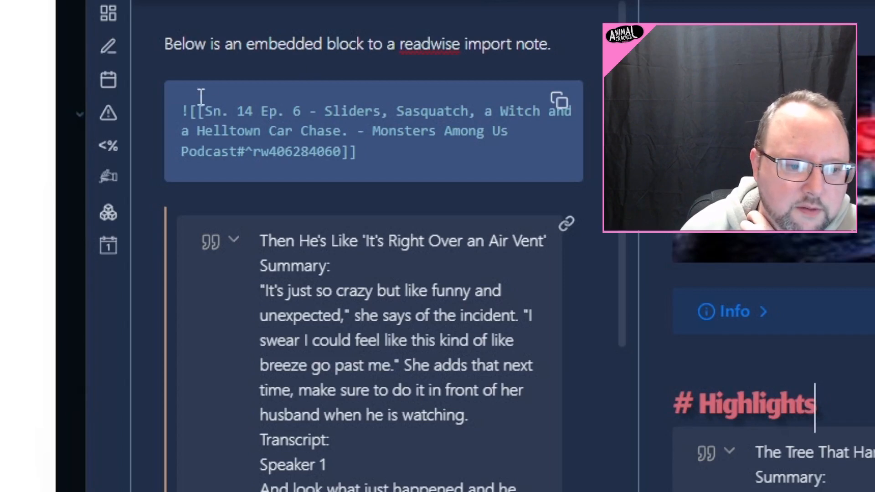
left_click(182, 107)
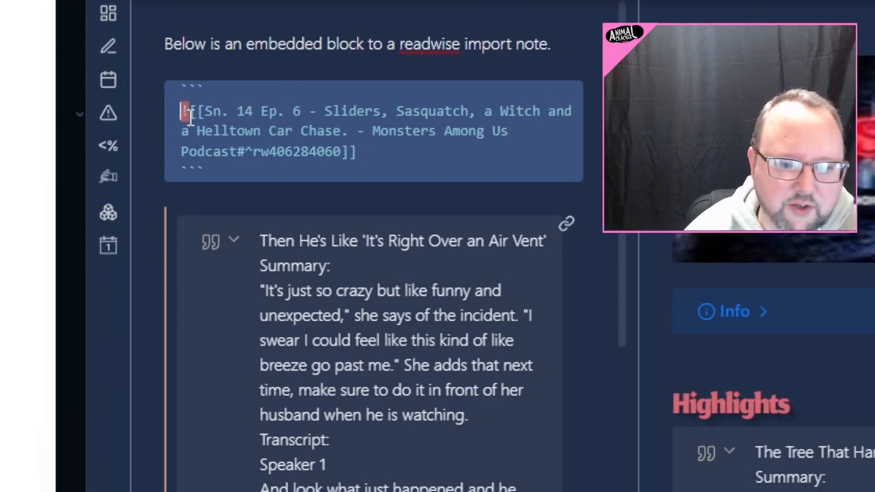
left_click_drag(212, 111, 242, 151)
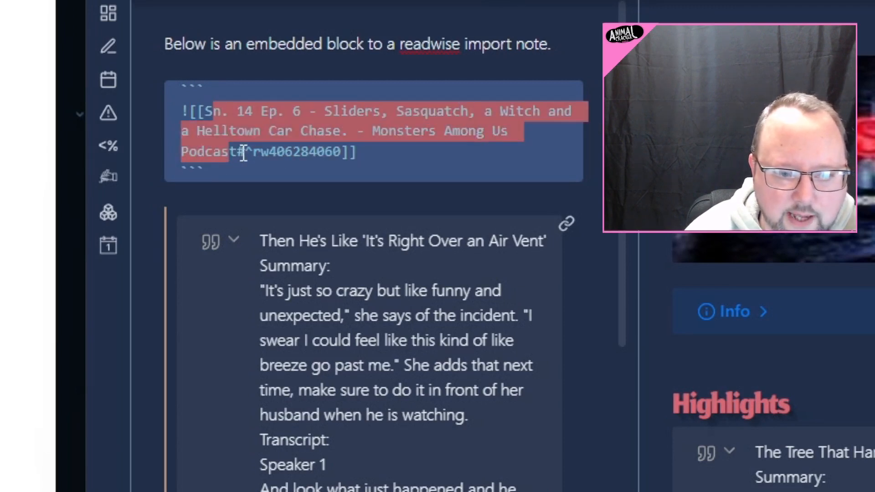
left_click(251, 153)
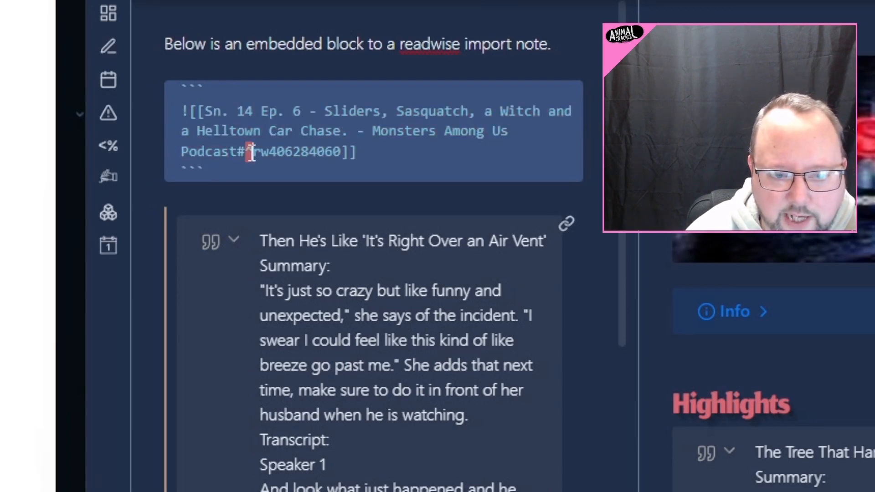
left_click_drag(252, 152, 345, 151)
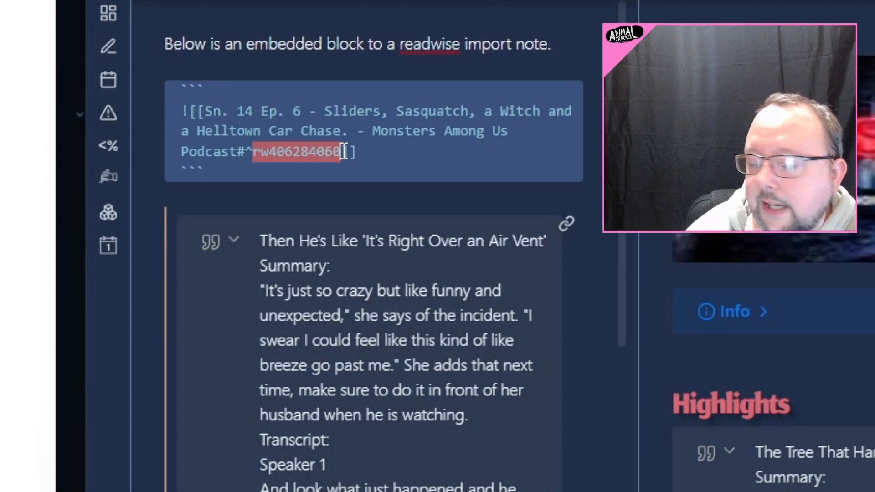
Look through the podcast source note and the embedded quote, then recheck the note title and block ID in the embed link.
scroll(328, 230, "down", 5)
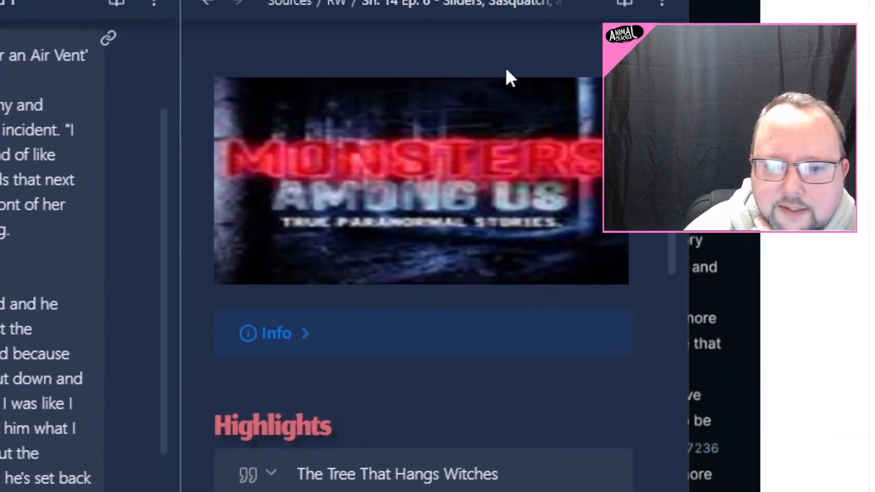
scroll(340, 186, "down", 10)
scroll(354, 283, "down", 2)
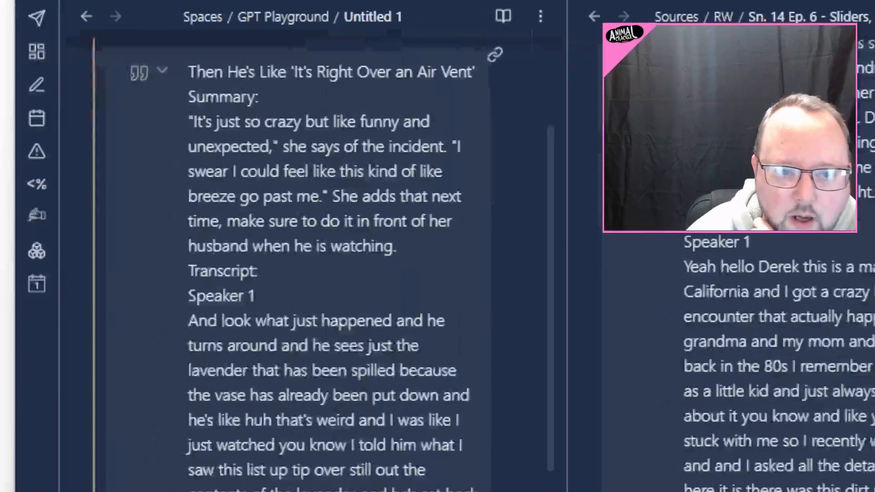
scroll(370, 287, "up", 2)
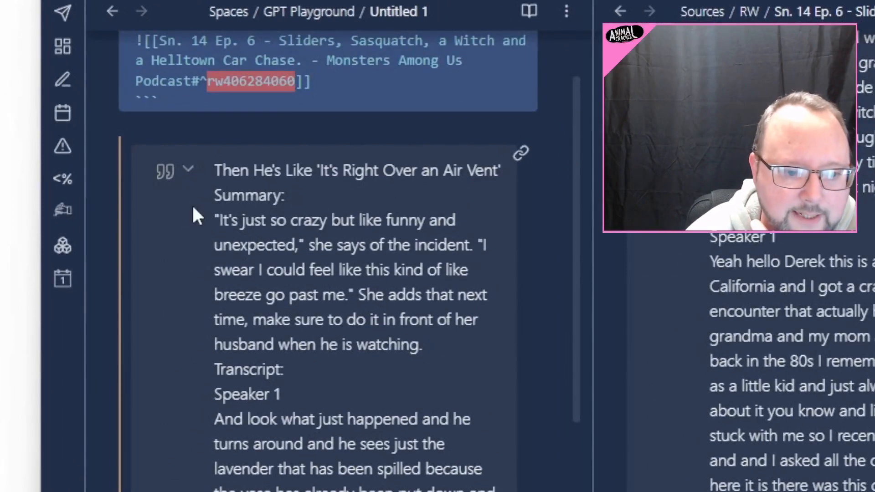
scroll(189, 179, "up", 2)
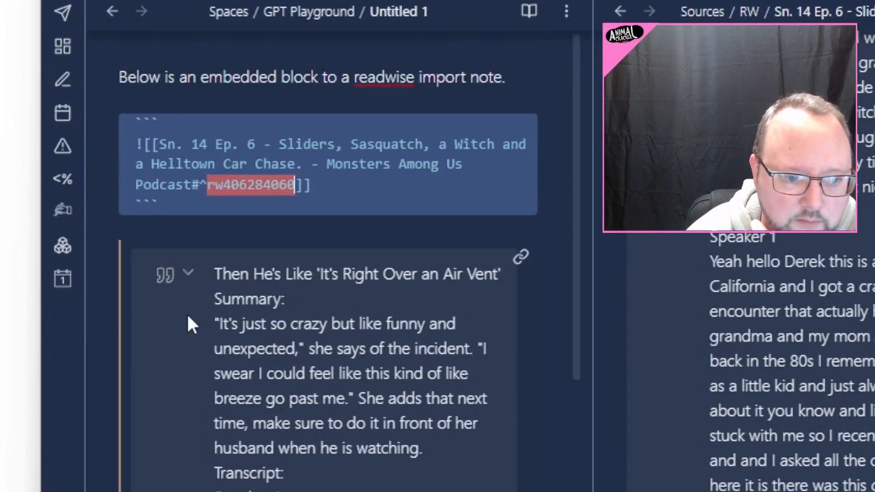
left_click(312, 159)
left_click_drag(191, 184, 160, 147)
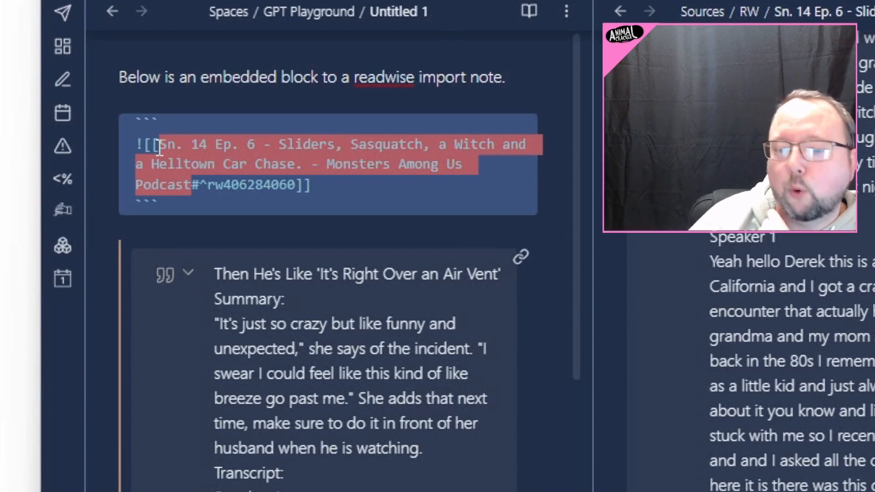
left_click_drag(297, 185, 199, 185)
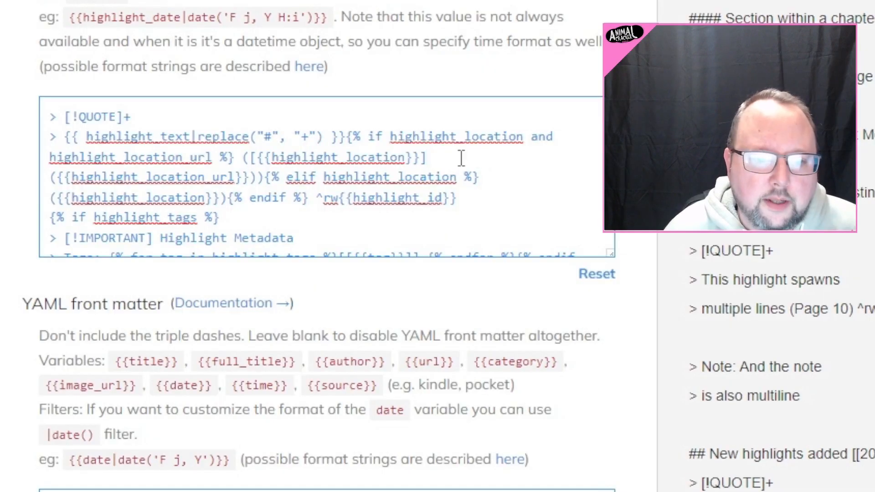
In Readwise's Highlight template, examine the "[!IMPORTANT] Highlight Metadata" callout and the Tags loop that wraps each tag in double brackets.
scroll(461, 158, "down", 2)
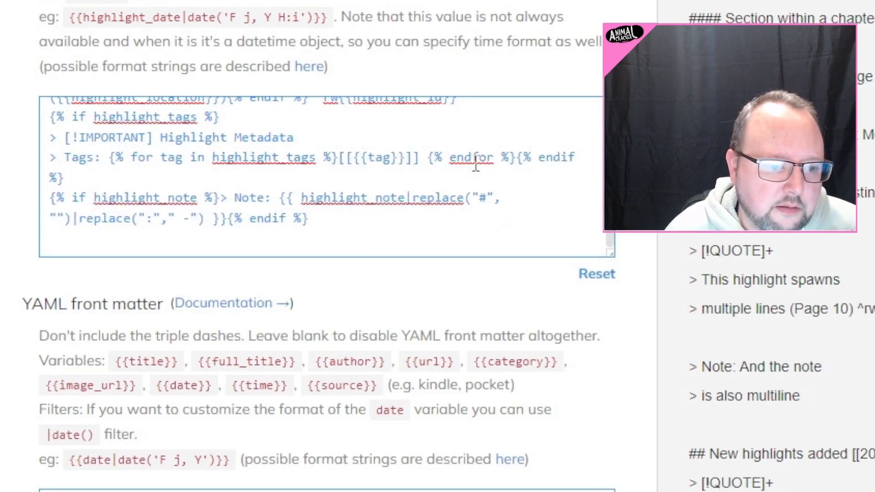
left_click_drag(58, 138, 286, 138)
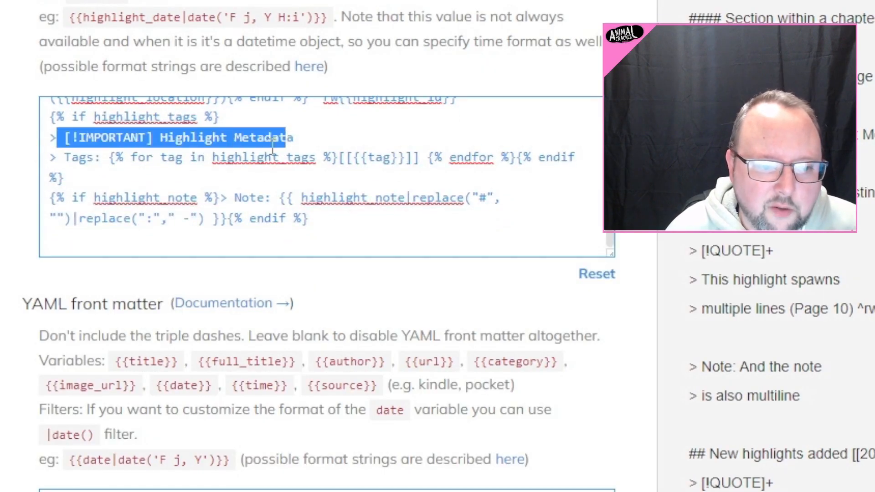
left_click_drag(128, 158, 333, 159)
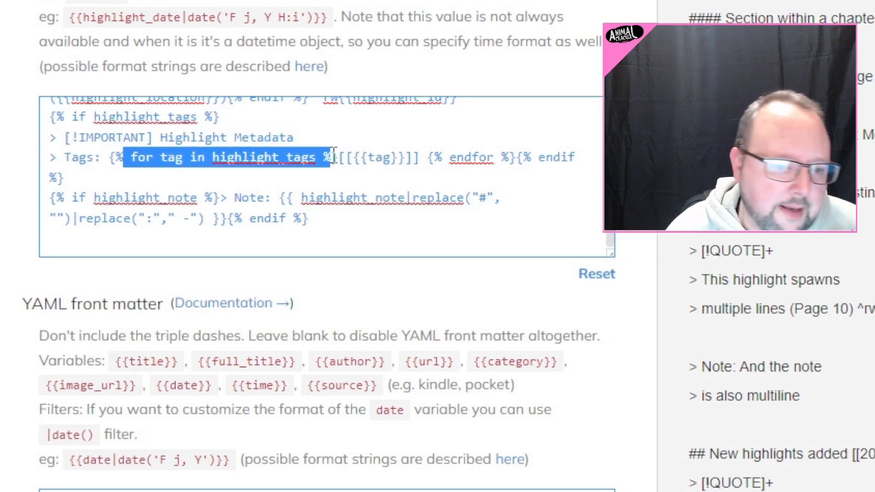
left_click_drag(420, 159, 343, 166)
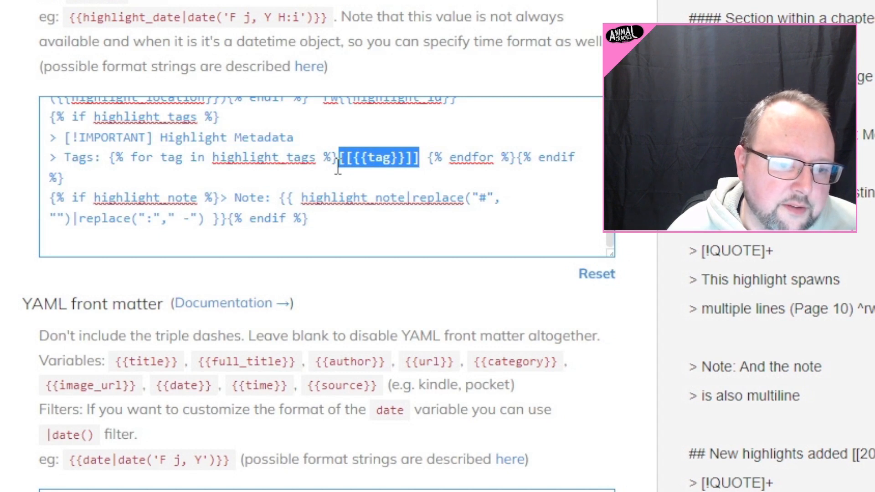
Examine the highlight_note line of the Highlight template, including its replace filters for "#" and ":".
left_click_drag(93, 197, 492, 196)
left_click(489, 195)
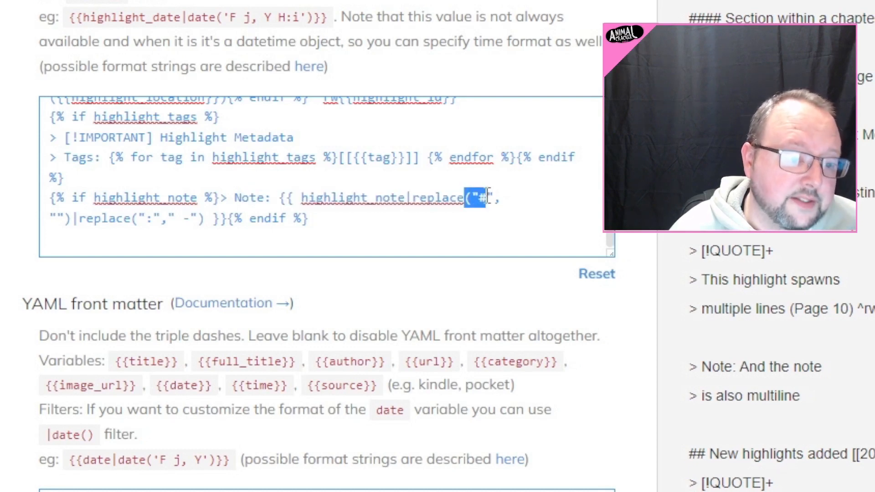
left_click_drag(109, 217, 182, 196)
left_click(308, 219)
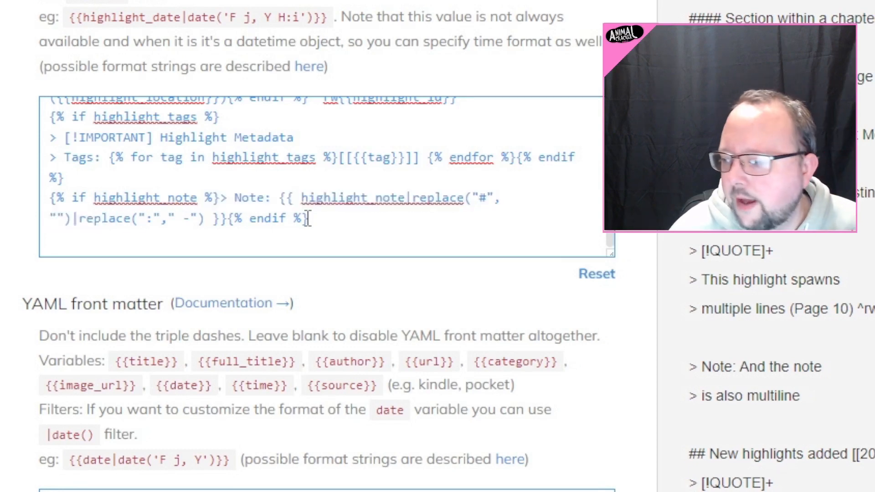
Examine the title line of the YAML front matter template, including its replace filters for "#" and ":".
scroll(15, 156, "down", 7)
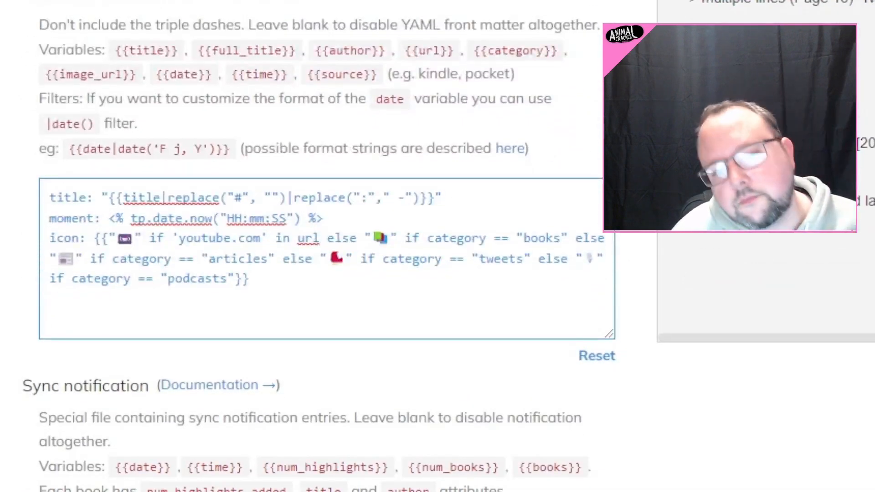
scroll(319, 247, "down", 2)
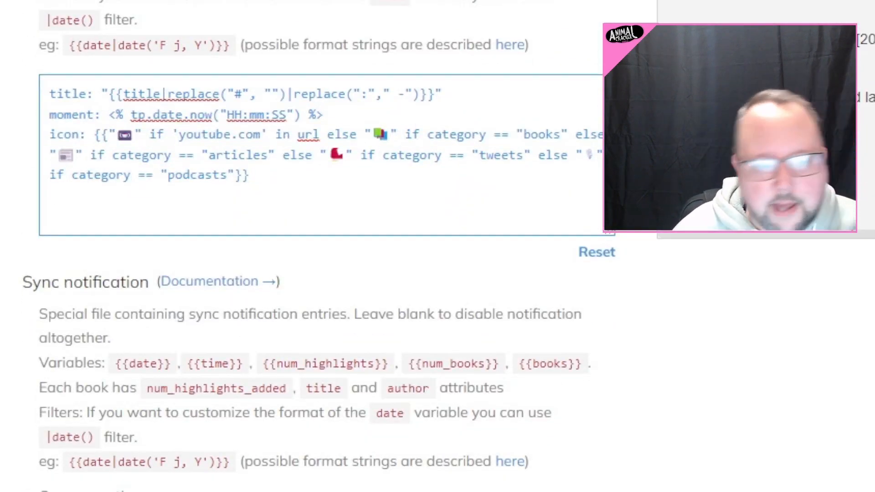
scroll(320, 246, "up", 2)
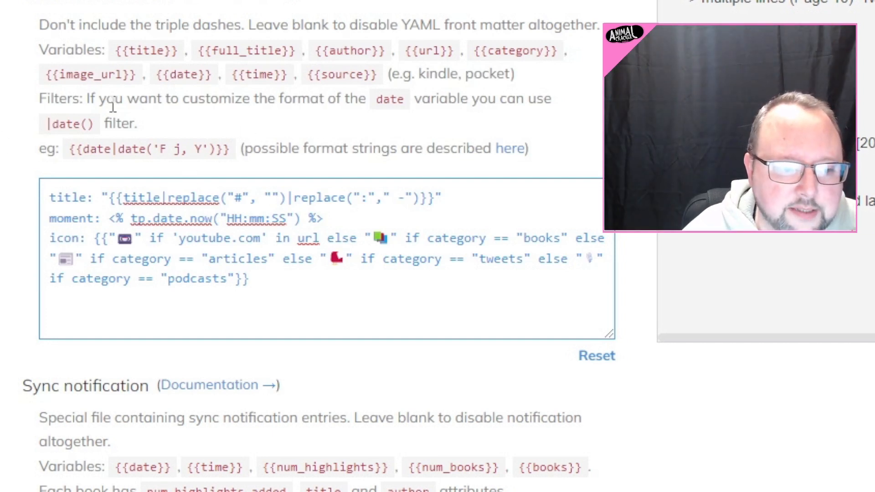
left_click(279, 283)
key("ctrl+a")
type("title: \"{{title|replace(\"#\", \"\")|replace(\":\",\" -\")}}\" moment: <% tp.date.now(\"HH:mm:SS\") %> icon: {{\"📼\" if 'youtube.com' in url else \"📚\" if category == \"books\" else \"📰\" if category == \"articles\" else \"🐦\" if category == \"tweets\" else \"🎙\" if category == \"podcasts\"}}")
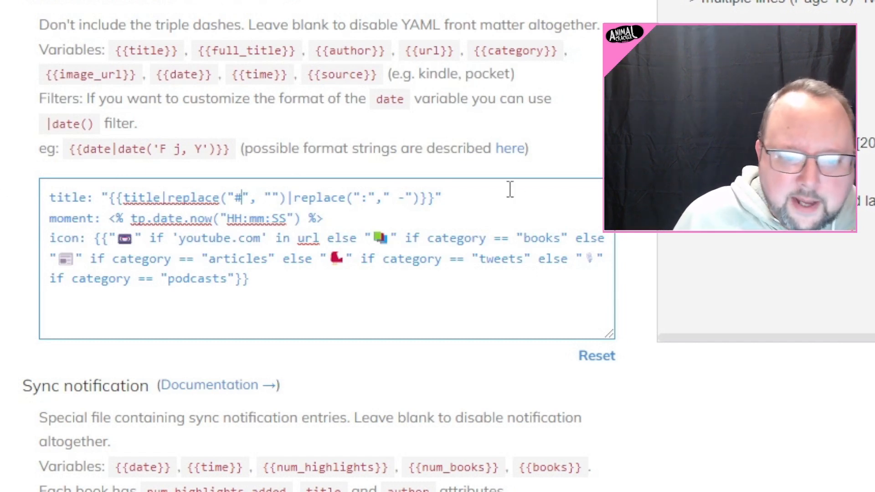
left_click_drag(484, 185, 1, 187)
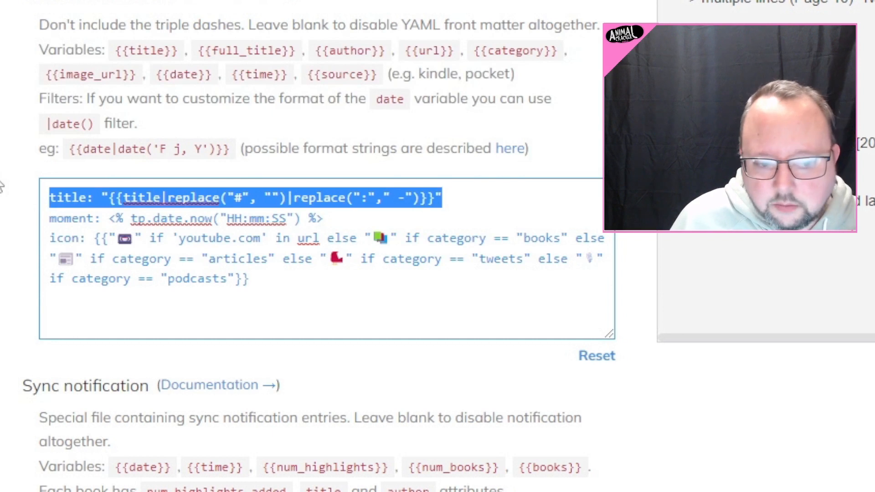
left_click(271, 197)
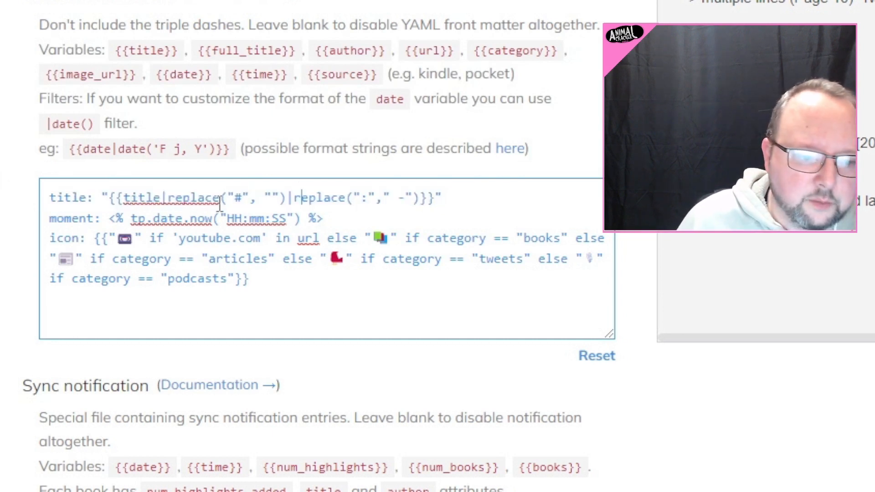
left_click(377, 197)
left_click(272, 199)
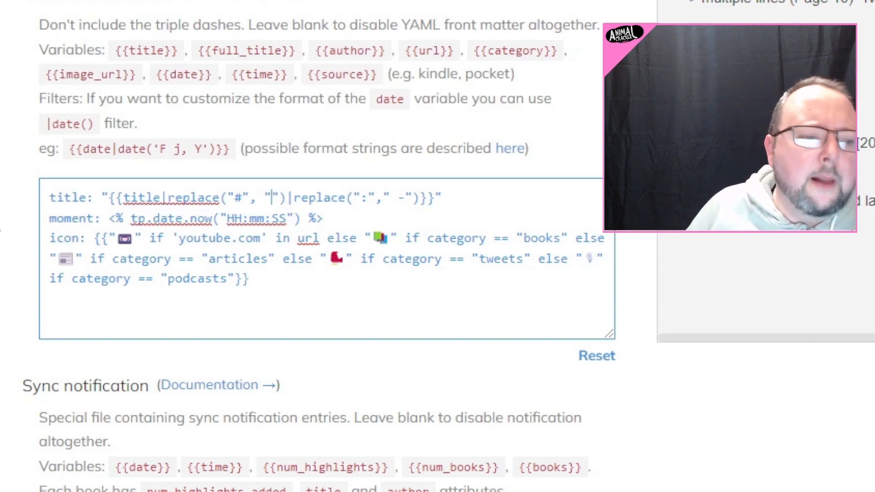
left_click_drag(465, 196, 25, 199)
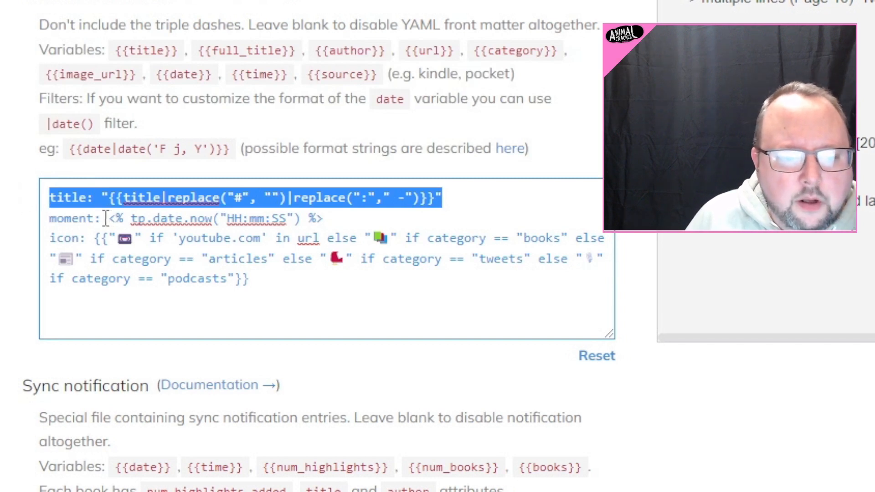
Examine the moment line of the YAML front matter template, including its tp.date.now command and the "HH:mm:SS" format.
left_click_drag(101, 218, 50, 219)
left_click_drag(324, 219, 111, 221)
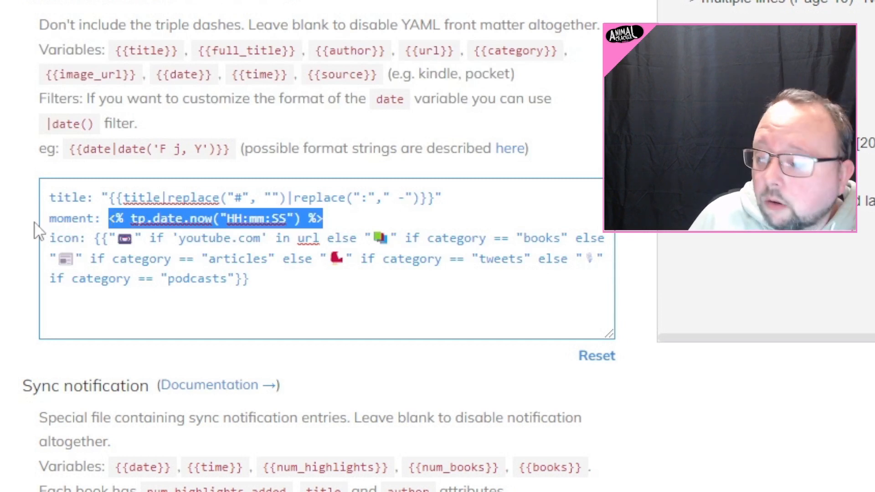
left_click(360, 215)
left_click_drag(360, 215, 109, 219)
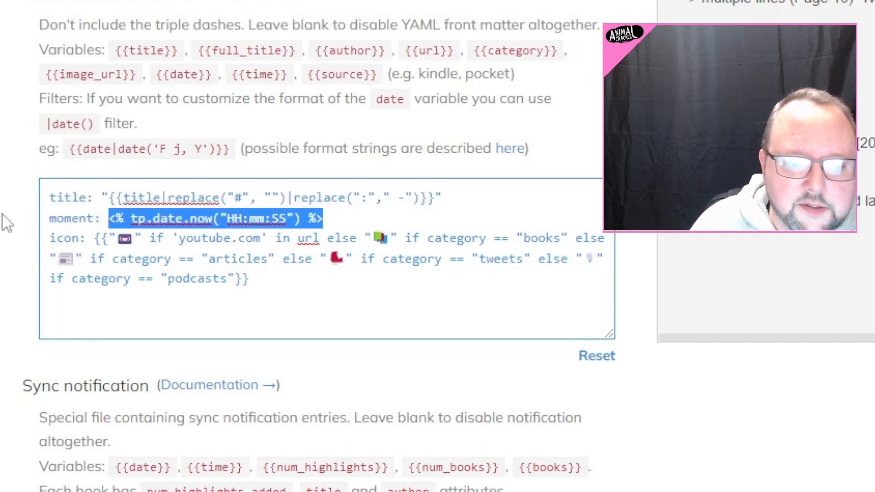
left_click(302, 215)
left_click_drag(294, 219, 227, 228)
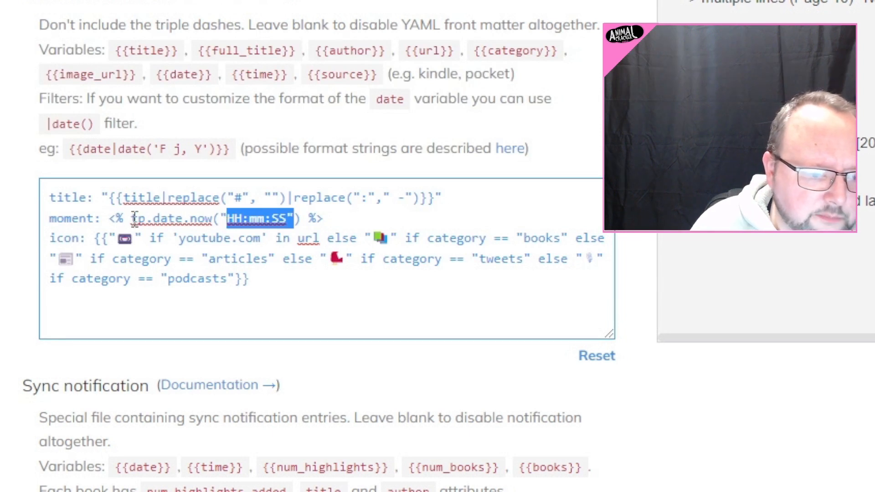
left_click(338, 220)
left_click_drag(338, 221, 101, 220)
Examine the icon line of the YAML front matter template, covering its youtube.com URL condition, category conditions and emoji values.
left_click(93, 239)
left_click_drag(49, 238, 91, 238)
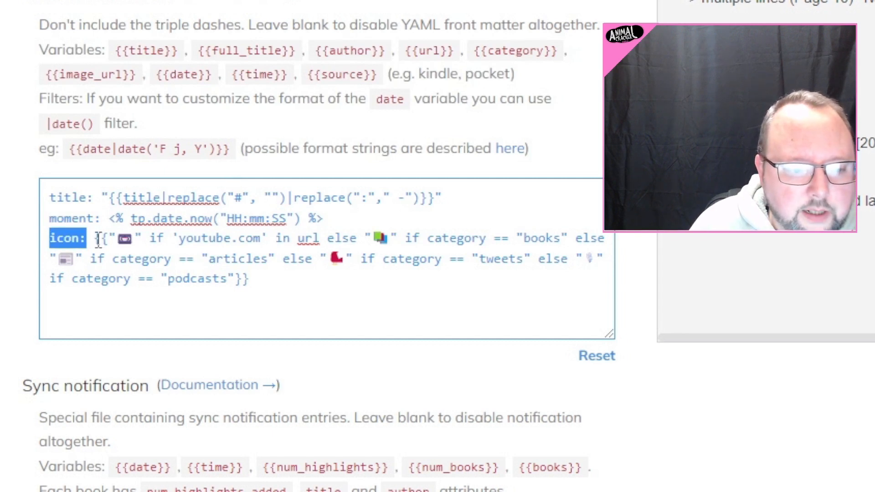
left_click(98, 239)
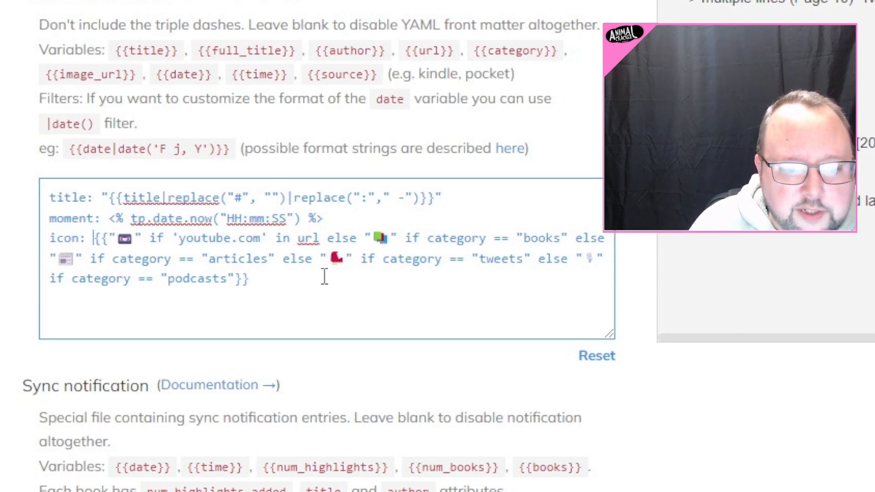
left_click_drag(327, 238, 151, 241)
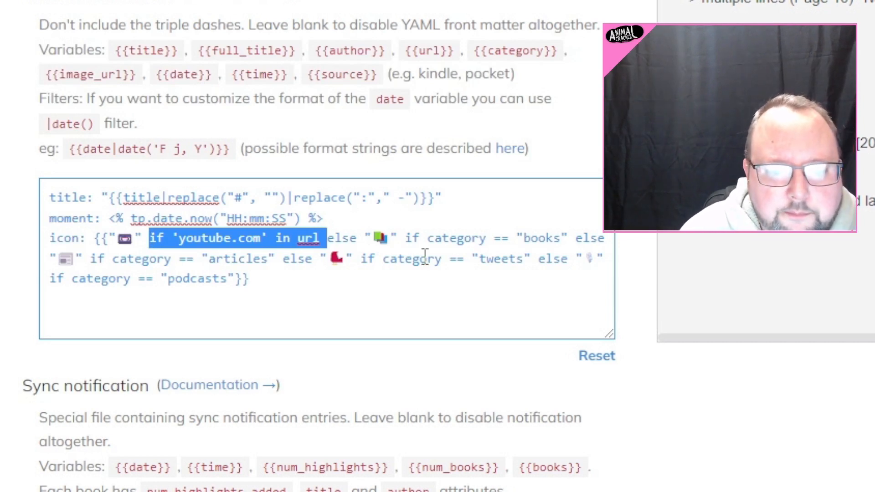
left_click_drag(472, 258, 401, 256)
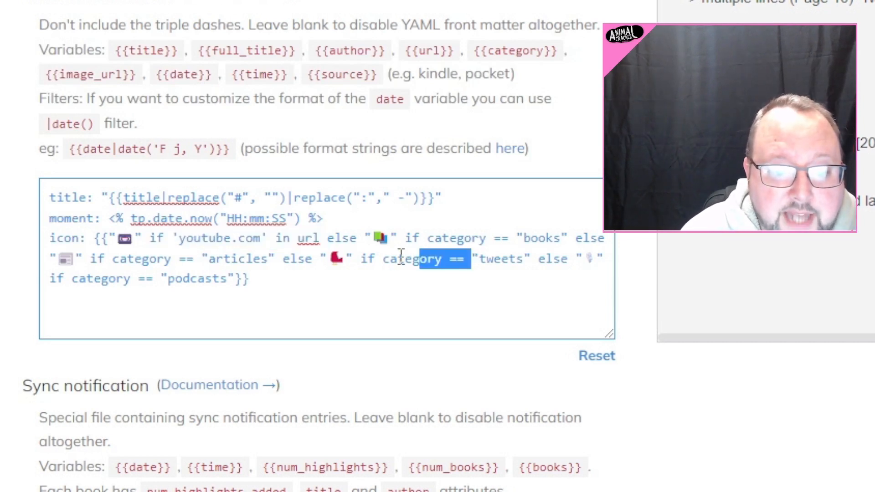
left_click(494, 237)
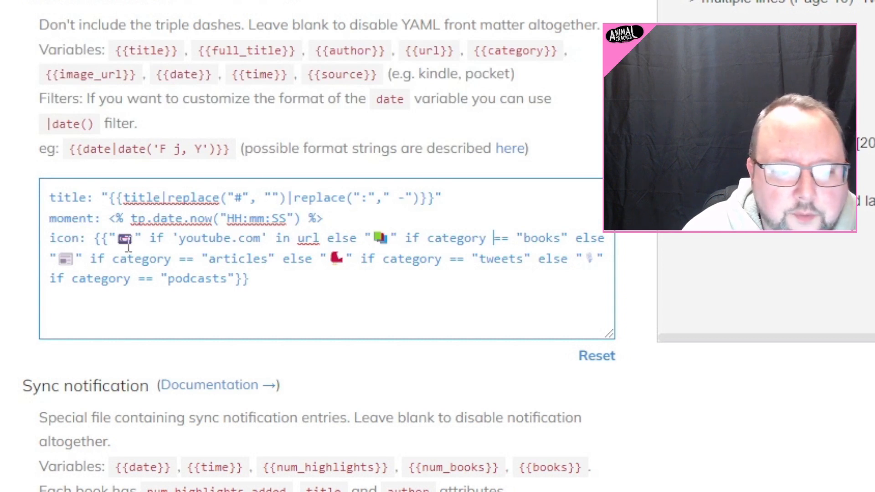
left_click_drag(109, 238, 134, 239)
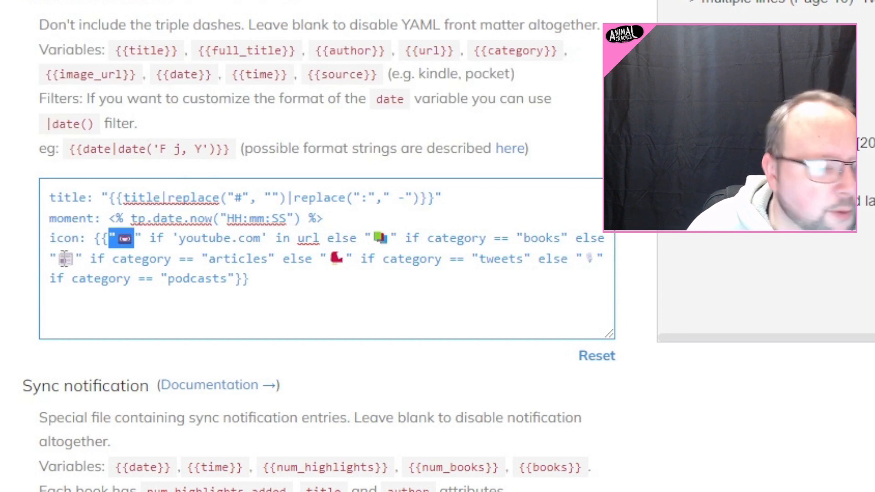
left_click(216, 238)
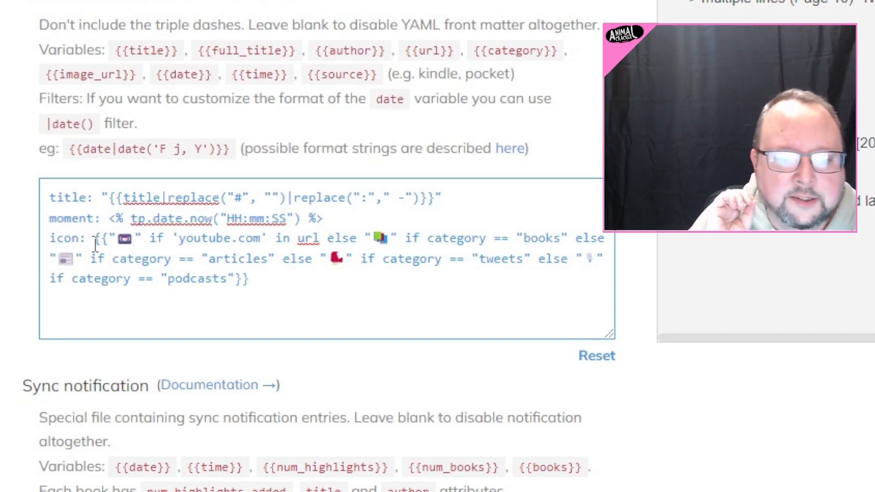
Highlight the complete icon expression in the YAML front matter template, followed by its portion covering YouTube, books and articles.
left_click_drag(249, 279, 54, 233)
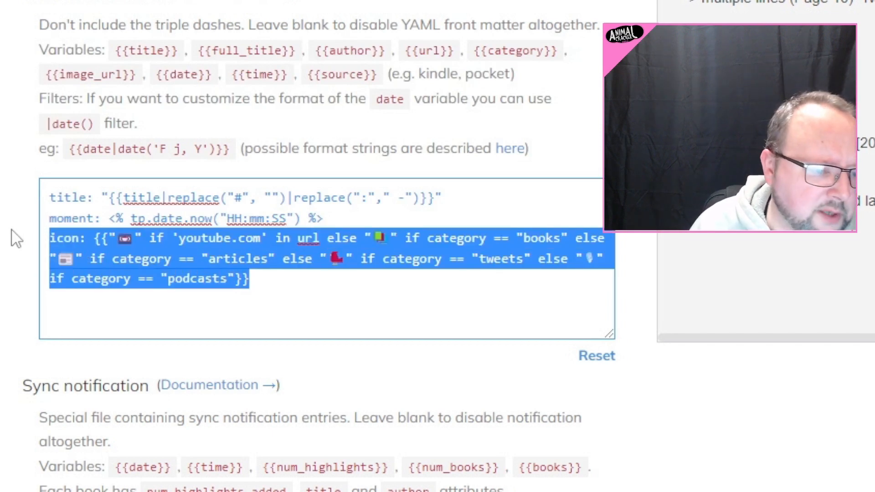
left_click(217, 241)
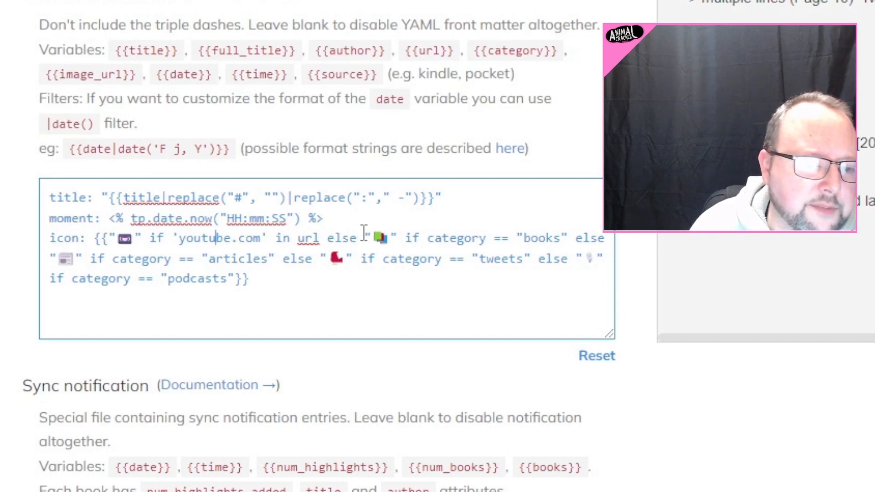
left_click_drag(345, 258, 110, 230)
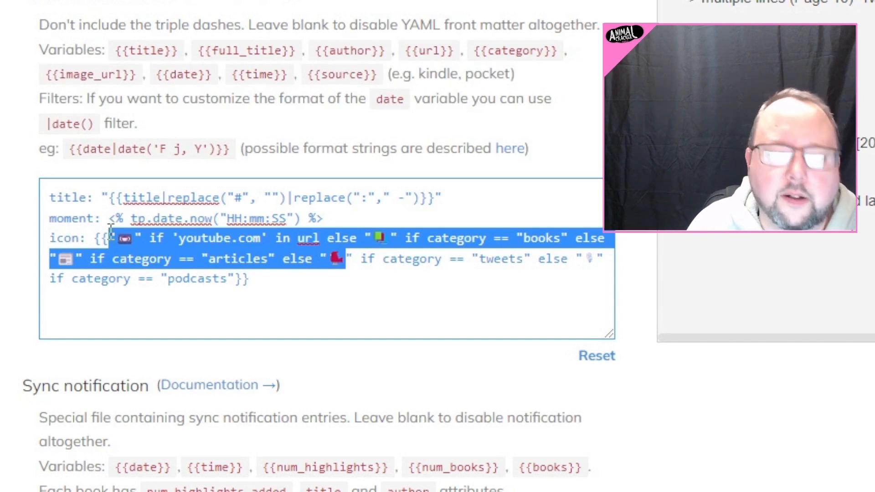
left_click(6, 241)
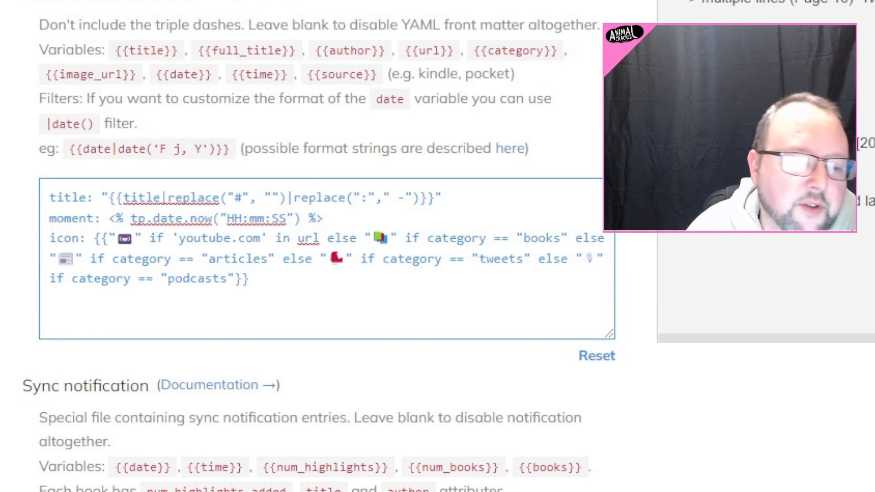
Examine the Sync notification section, including the suggested template's loop that lists num_highlights_added and the title for each book.
scroll(186, 240, "down", 9)
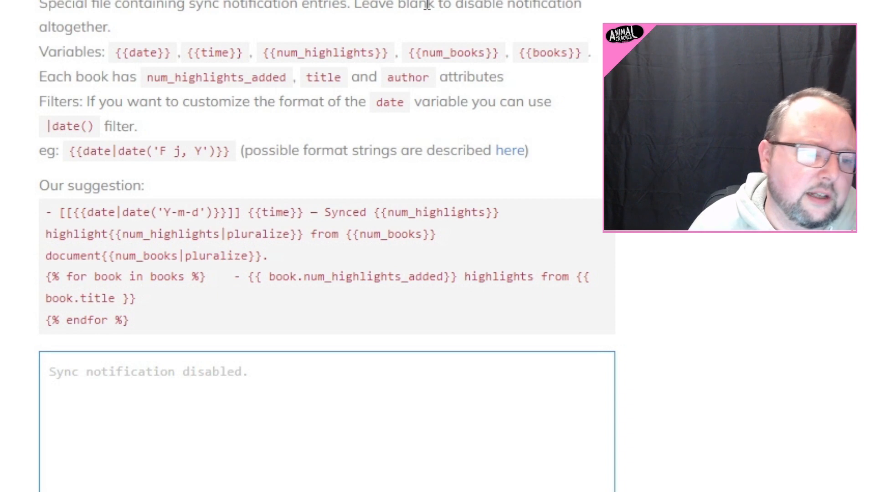
left_click_drag(529, 277, 86, 238)
left_click(86, 237)
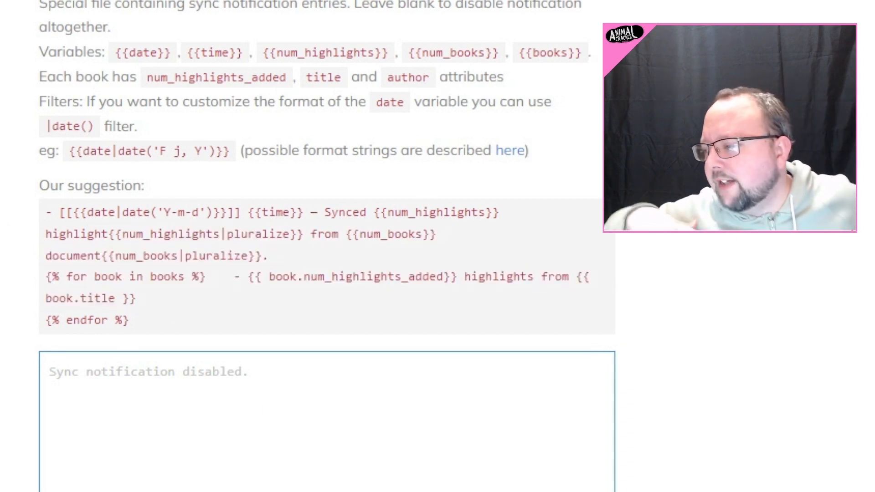
scroll(292, 404, "down", 3)
Switch to the Readwise.io Obsidian Export note in Obsidian and review its related links, Jinja explanation and export template code blocks.
left_click(272, 305)
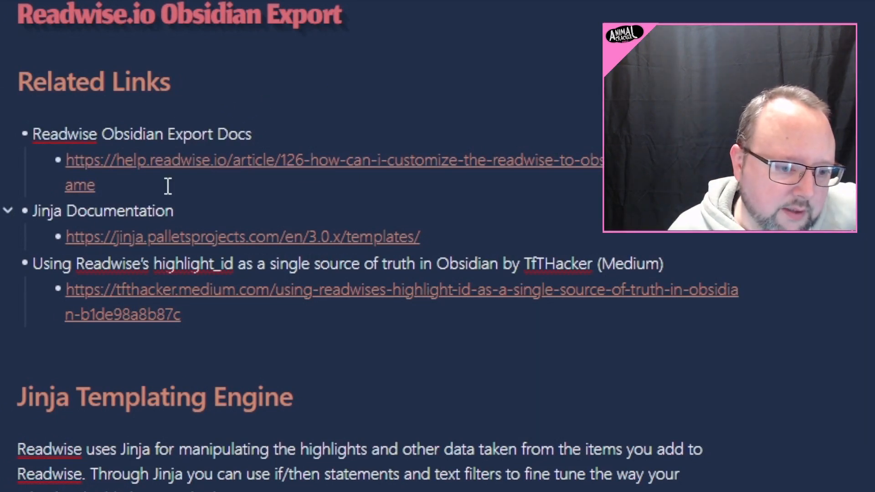
scroll(374, 205, "down", 9)
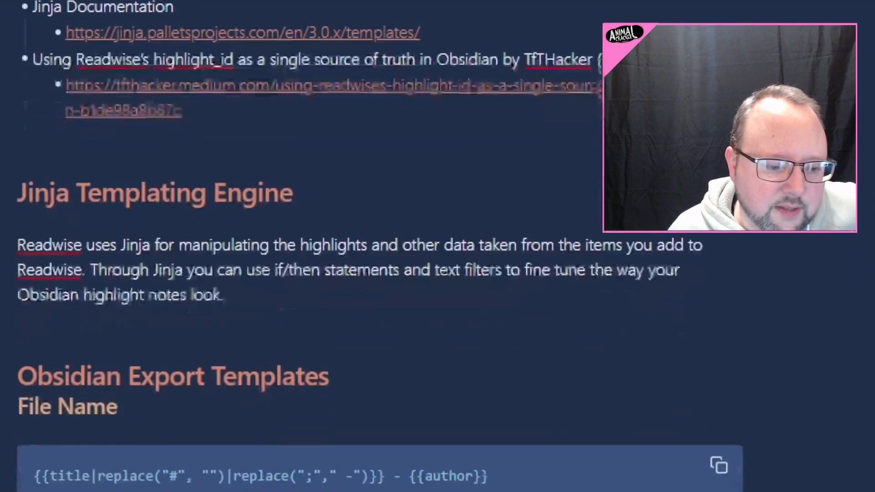
left_click(7, 279)
scroll(289, 371, "down", 10)
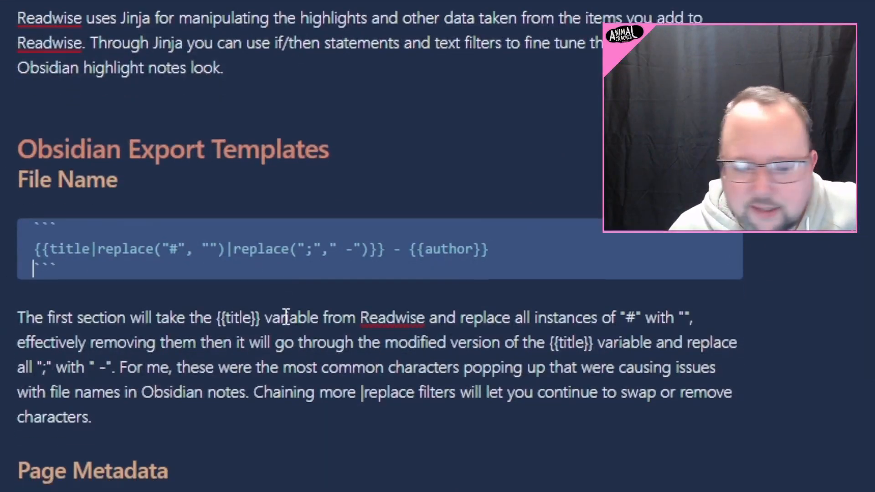
scroll(335, 272, "up", 7)
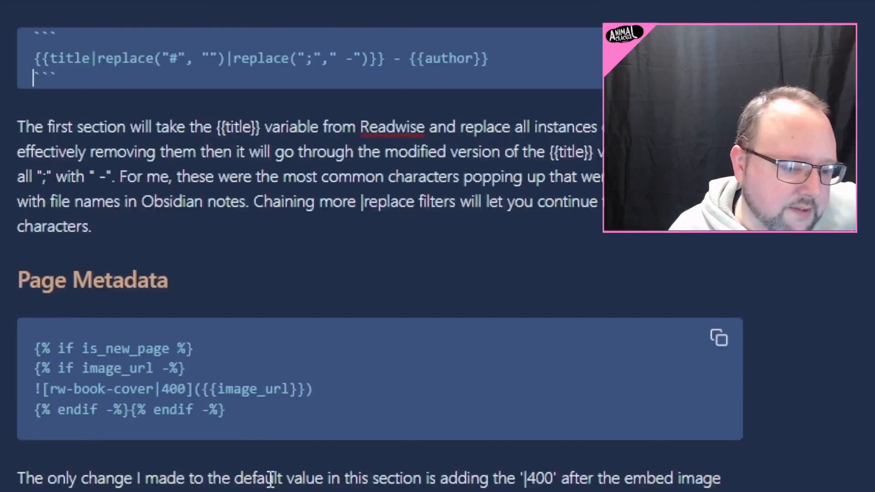
scroll(586, 354, "down", 9)
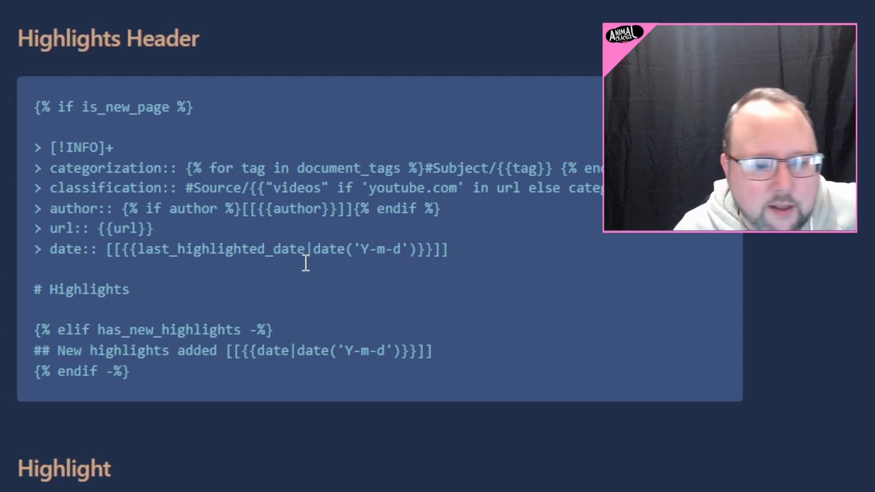
scroll(306, 264, "down", 10)
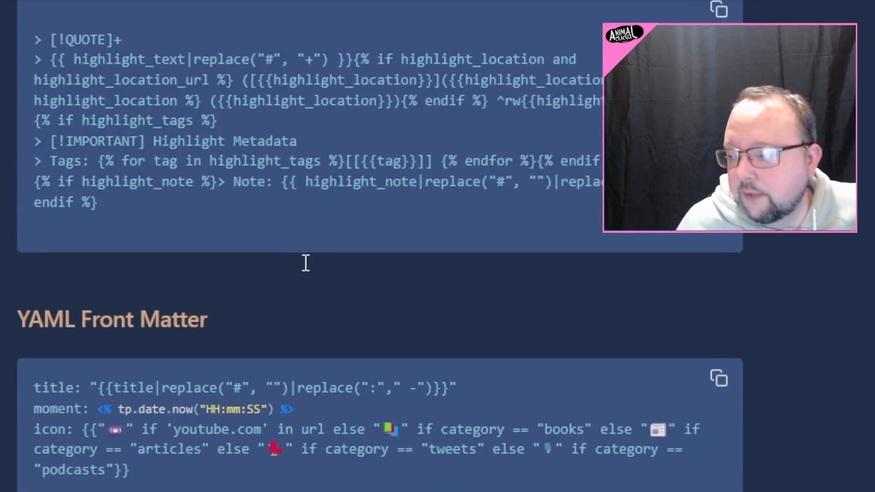
Return to Readwise's Obsidian Export page and review the File name template with its title replace filters and author variable.
scroll(306, 263, "up", 10)
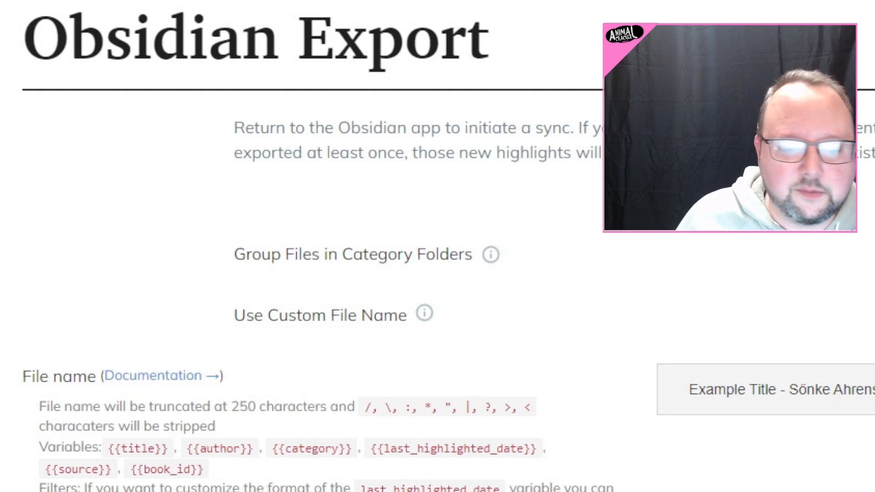
scroll(319, 273, "down", 3)
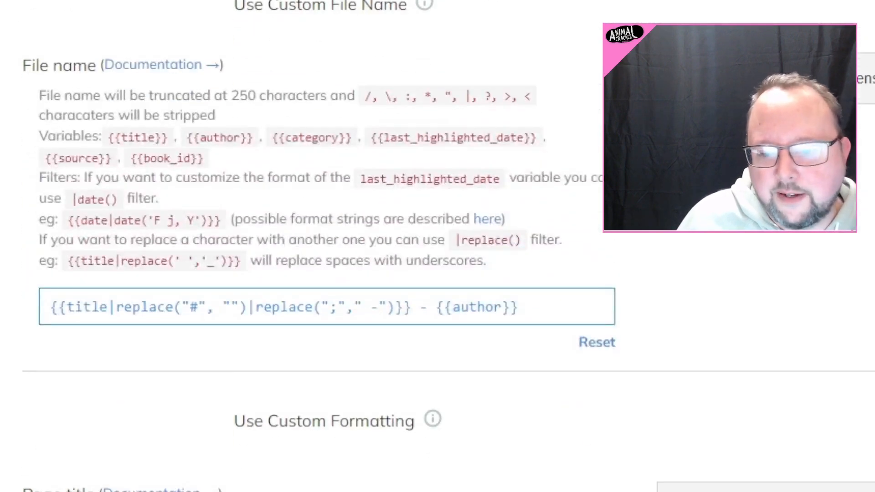